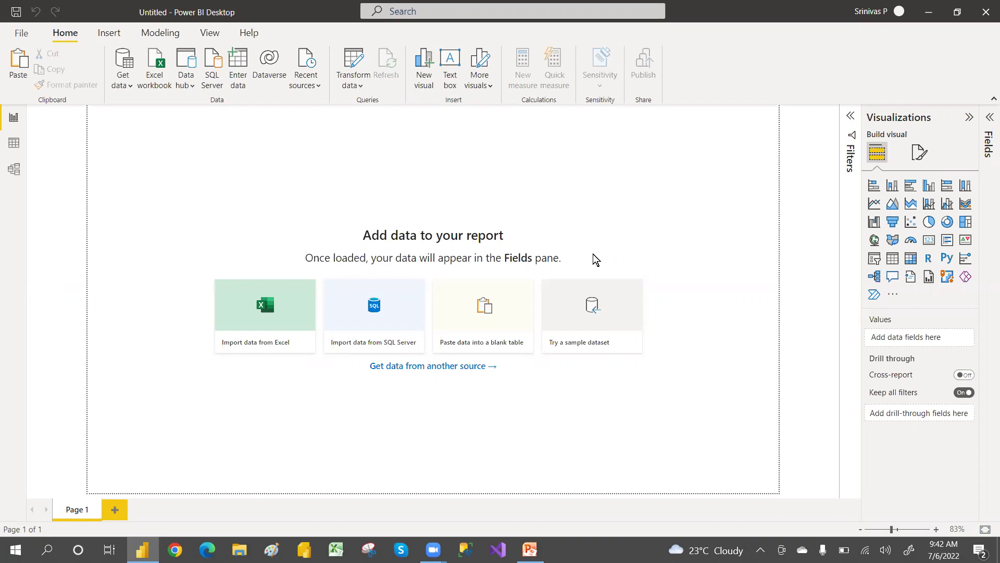
Load the financials table from the Financial Sample Excel workbook in the PracticeFiles folder on drive D
left_click(131, 94)
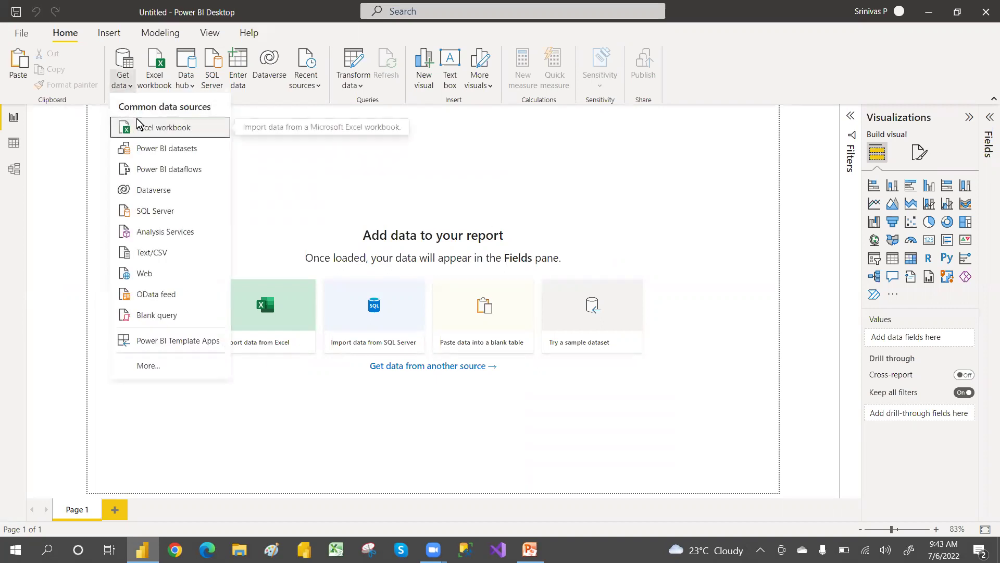
left_click(167, 139)
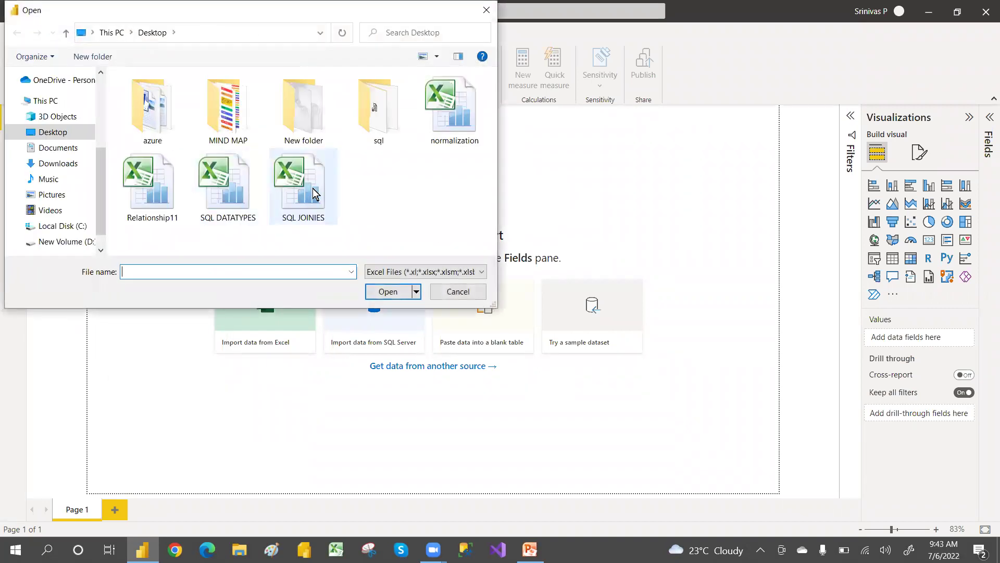
left_click(74, 242)
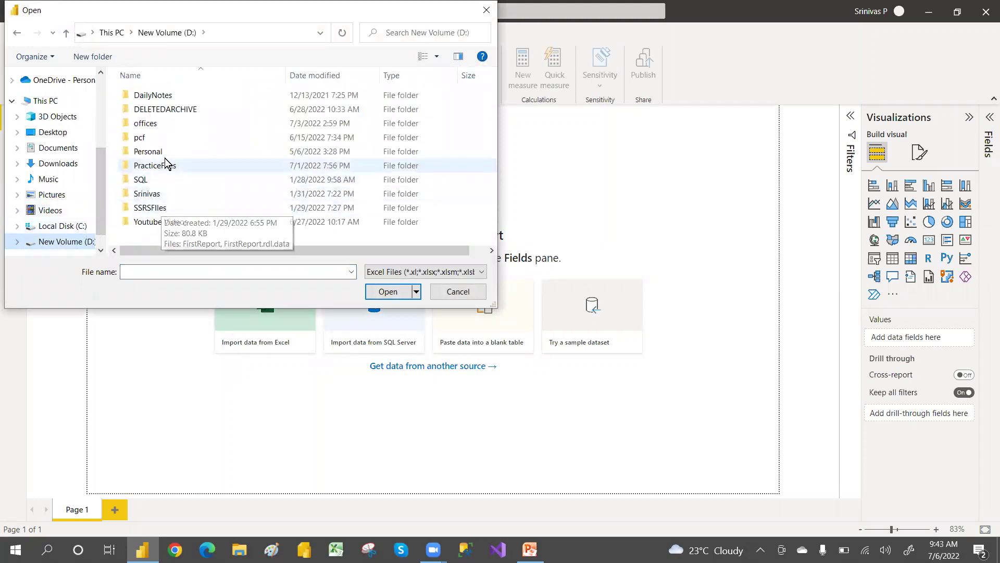
double_click(155, 166)
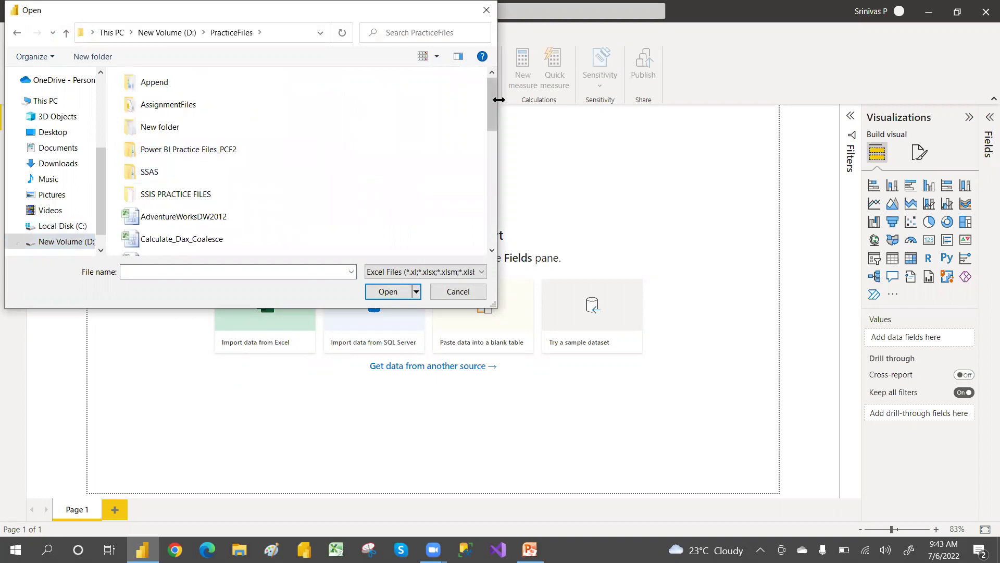
left_click_drag(490, 106, 492, 206)
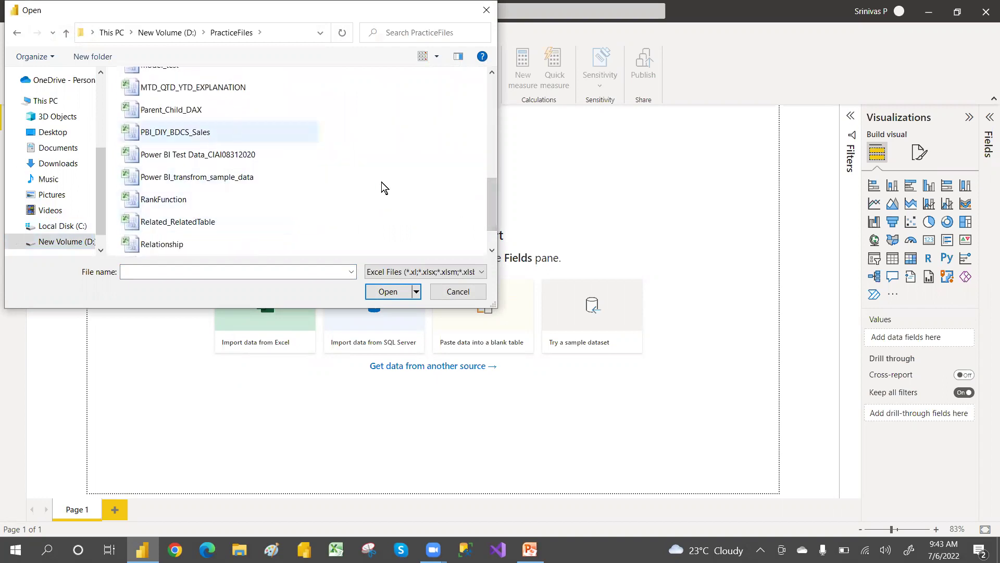
left_click_drag(492, 217, 490, 177)
double_click(219, 139)
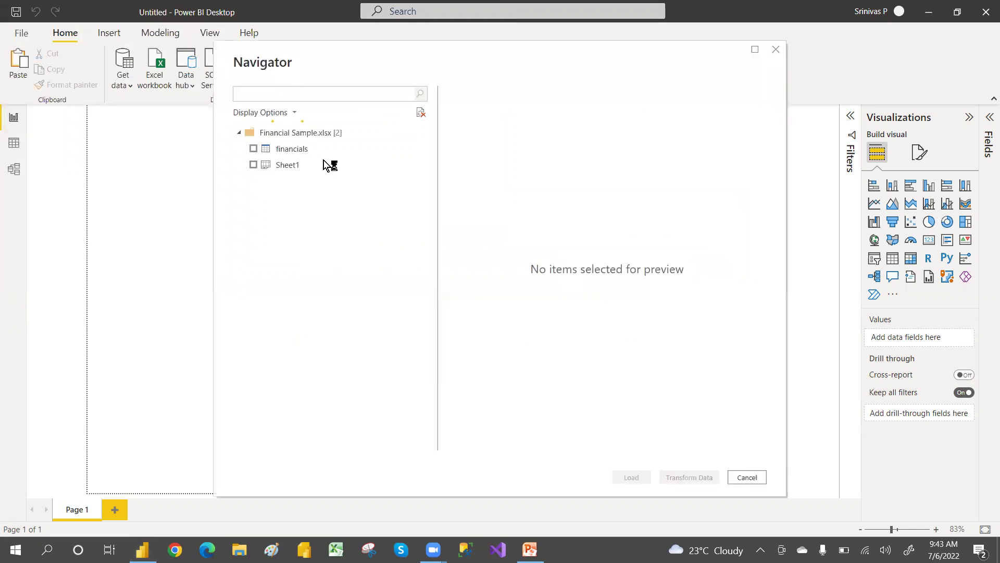
left_click(253, 149)
left_click(627, 476)
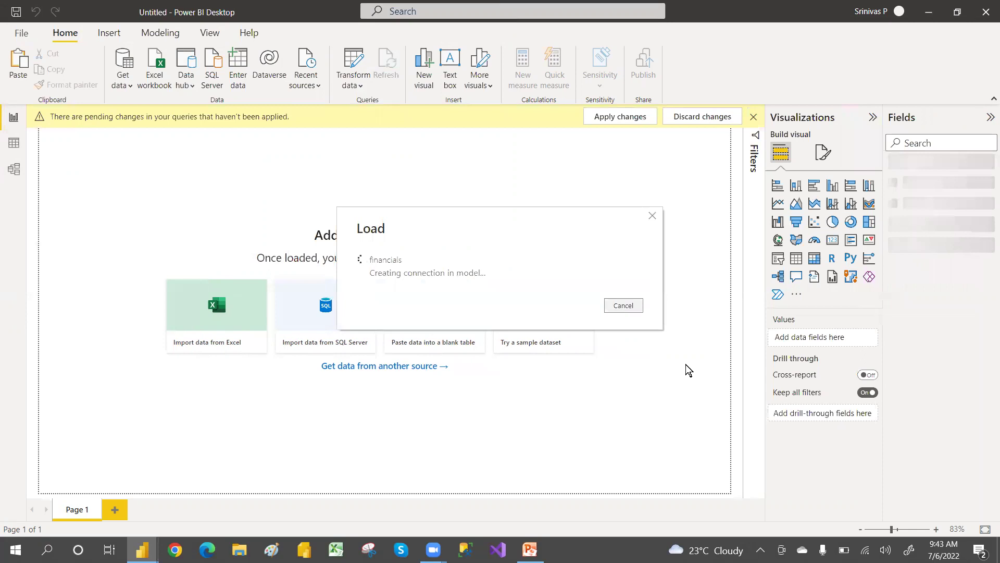
Switch to PowerPoint and draw a tall, narrow rectangle below the title banner along the slide's left edge
key("alt+Tab")
key("Tab")
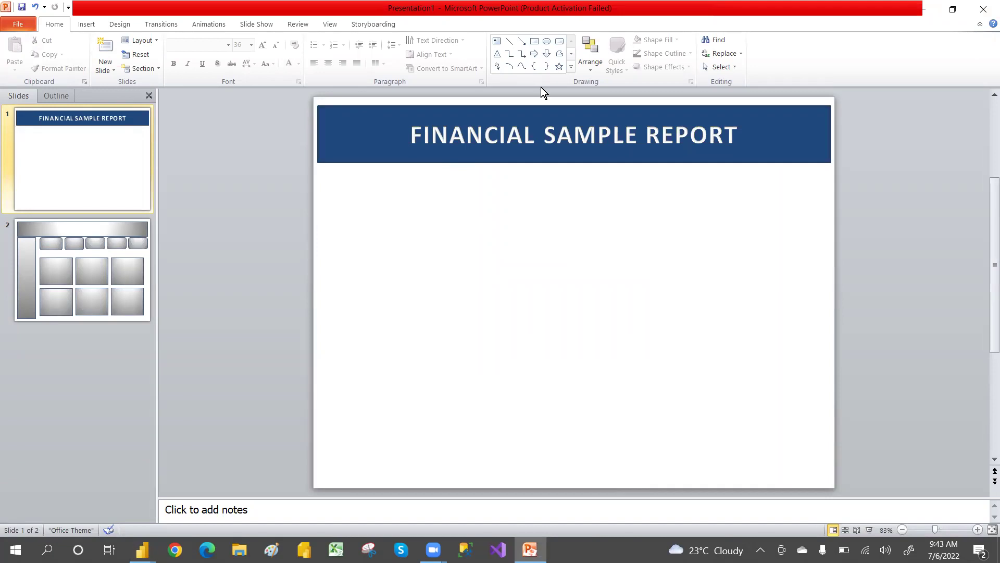
left_click(534, 42)
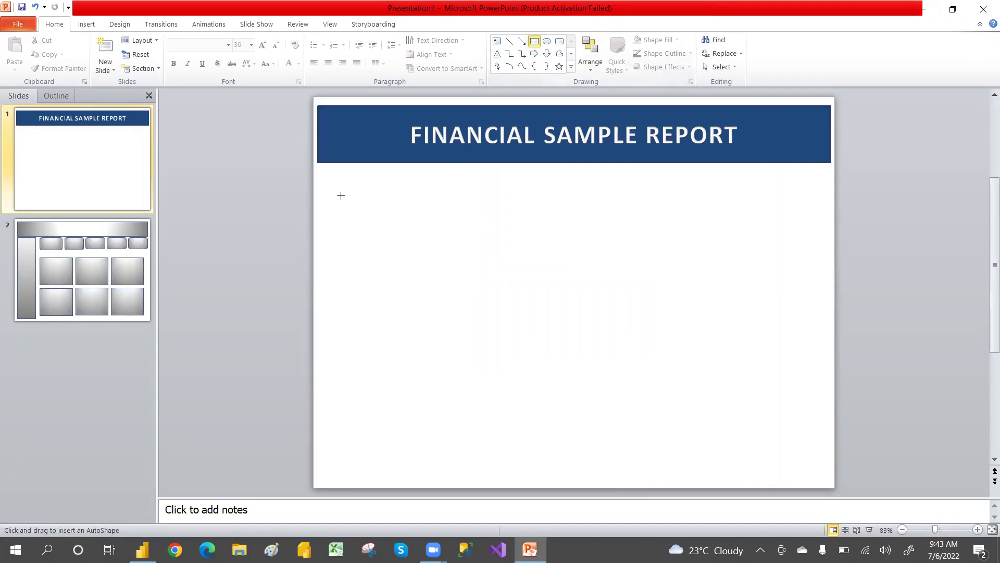
mouse_move(319, 169)
left_mouse_down()
mouse_move(370, 196)
mouse_move(393, 482)
left_mouse_up()
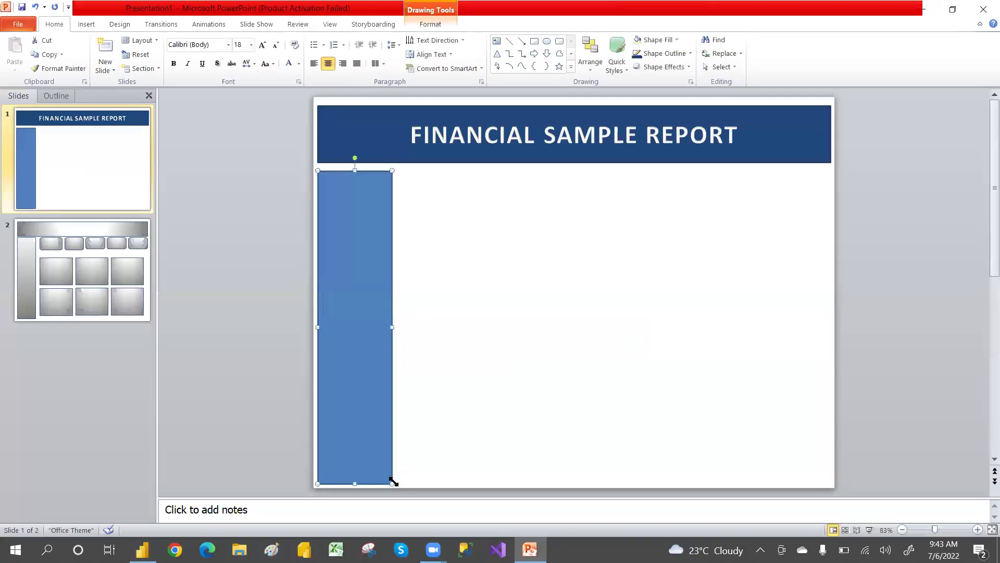
left_click(460, 423)
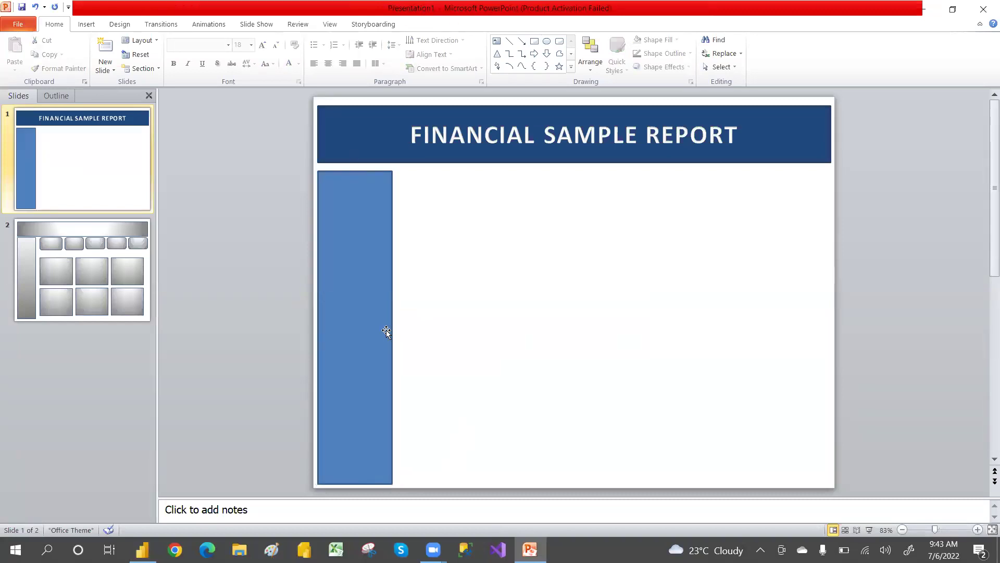
Move the sidebar rectangle up close to the title banner and extend its lower edge towards the slide's bottom
left_click(362, 334)
key("Up")
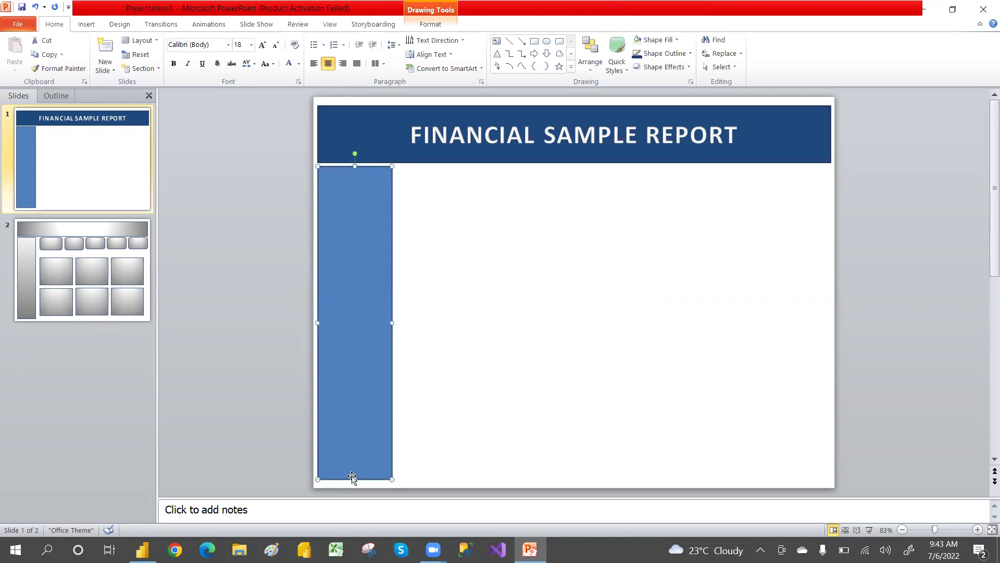
left_click_drag(355, 478, 354, 485)
left_click(480, 432)
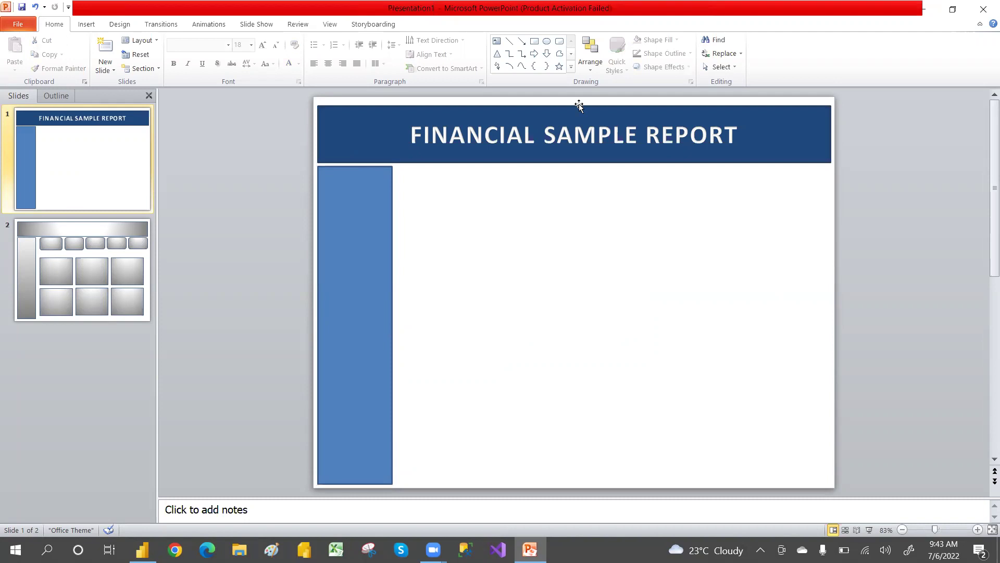
Draw a small rounded rectangle card beside the sidebar's upper end, shift it slightly left and widen it
left_click(560, 42)
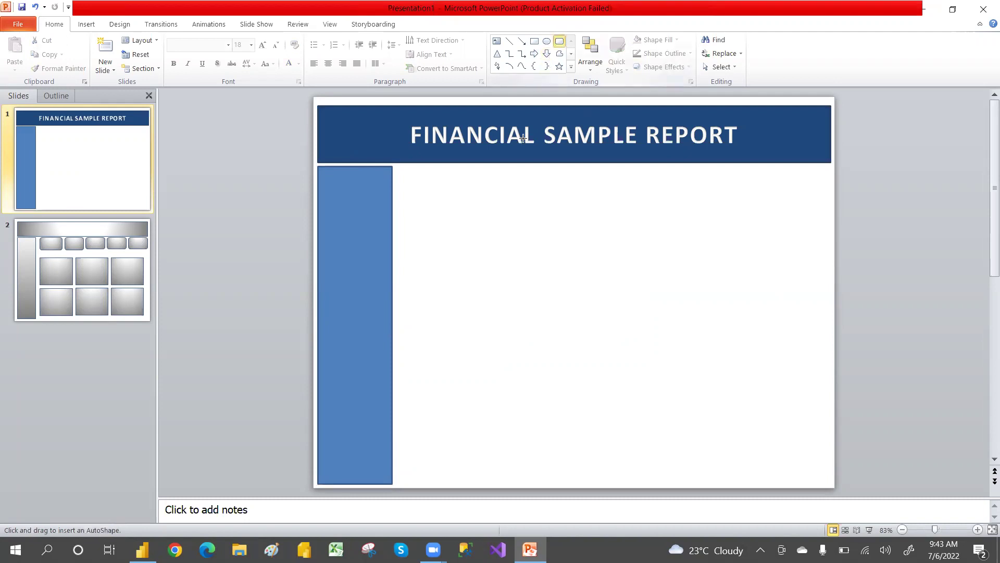
mouse_move(405, 168)
left_mouse_down()
mouse_move(436, 195)
mouse_move(491, 214)
left_mouse_up()
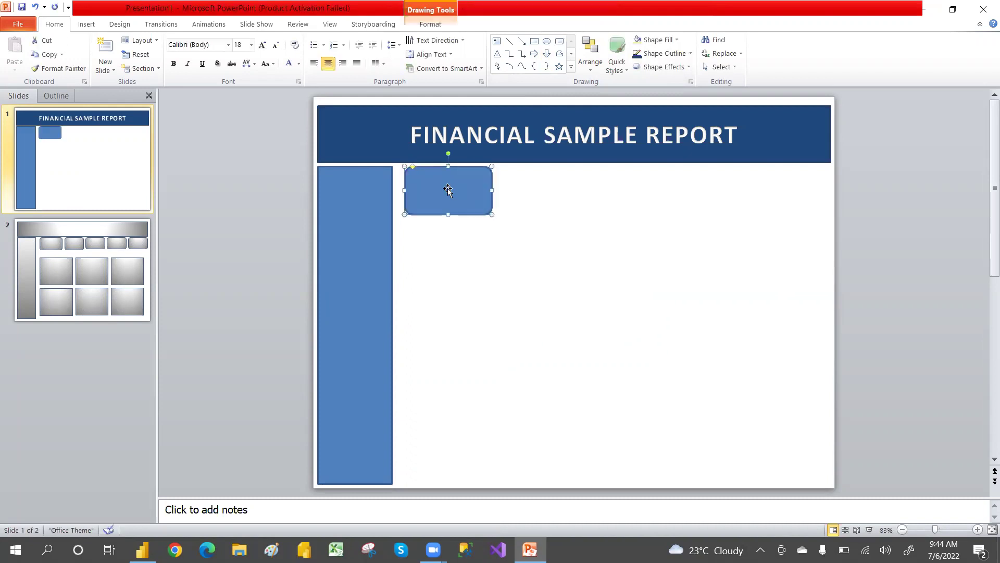
left_click_drag(442, 190, 438, 188)
left_click_drag(489, 213, 501, 214)
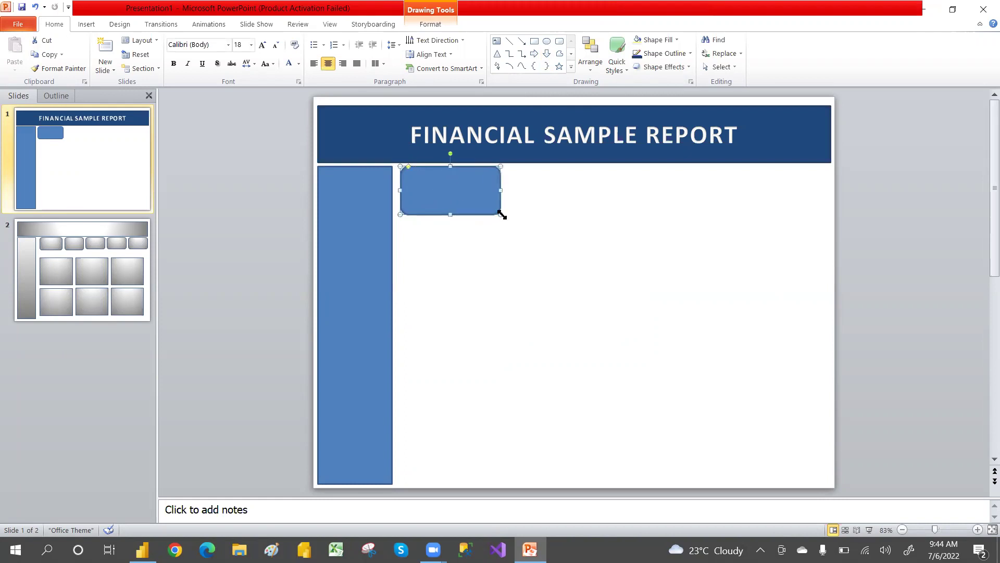
left_click(527, 224)
Duplicate the rounded card three times and place the copies side by side in a row below the title banner
left_click(449, 193)
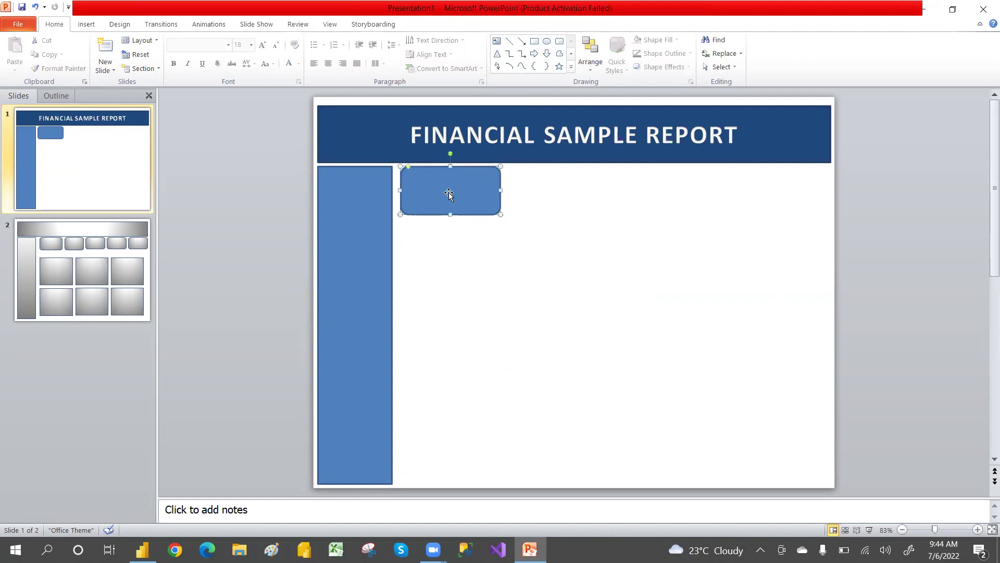
key("ctrl+c")
key("ctrl+v")
left_click_drag(449, 194, 544, 195)
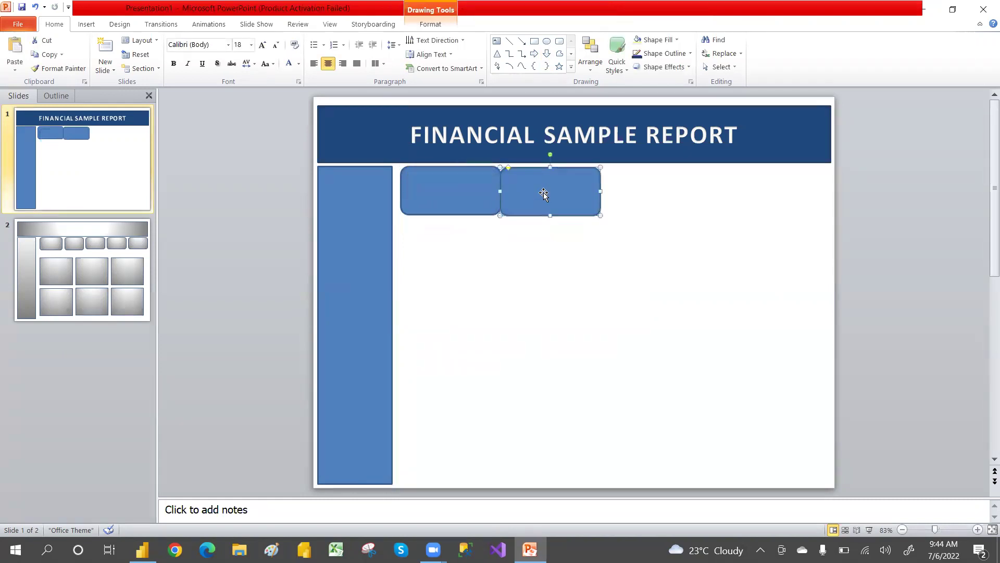
key("ctrl+c")
key("ctrl+v")
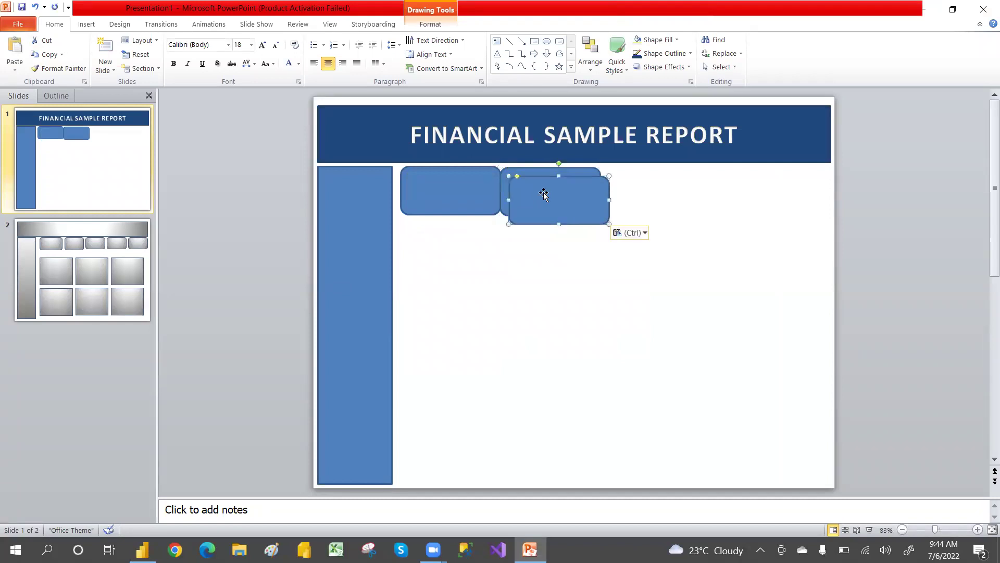
left_click_drag(552, 192, 757, 182)
key("ctrl+v")
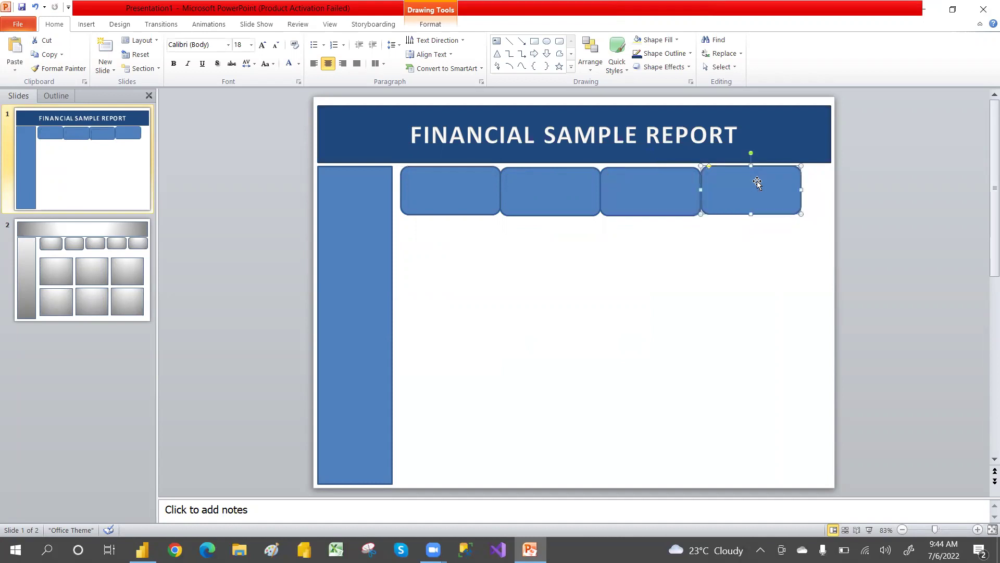
Shift the fourth rounded card right until it lines up with the title banner's right edge
key("Down")
key("Up")
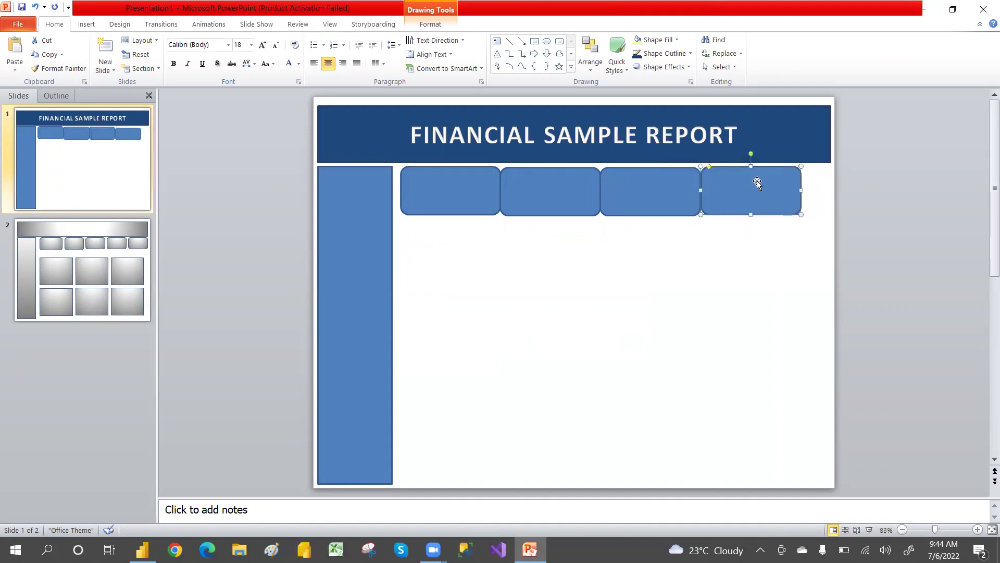
key("Right")
key("Right")
key("Right")
key("Right")
key("Right")
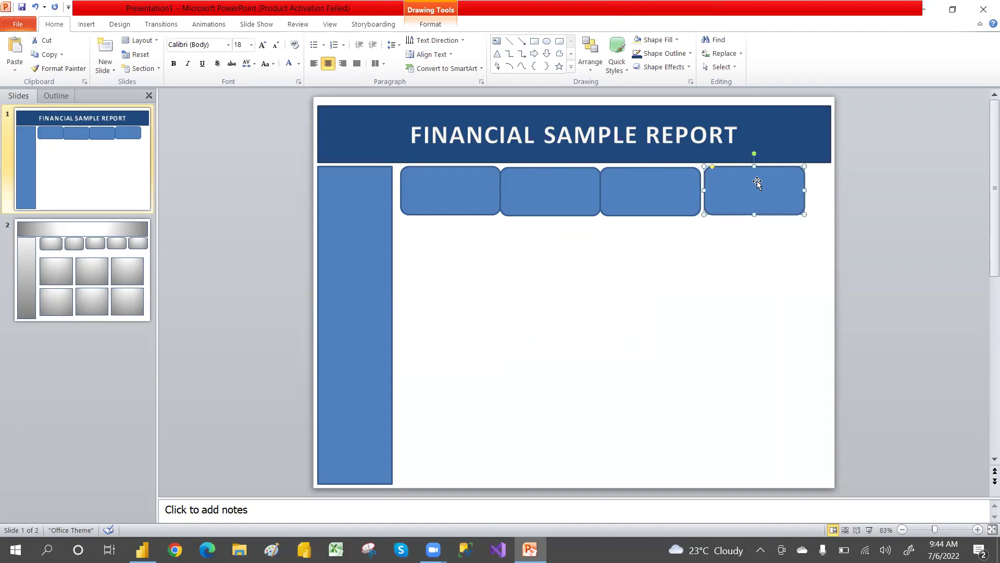
key("Right")
key("Right")
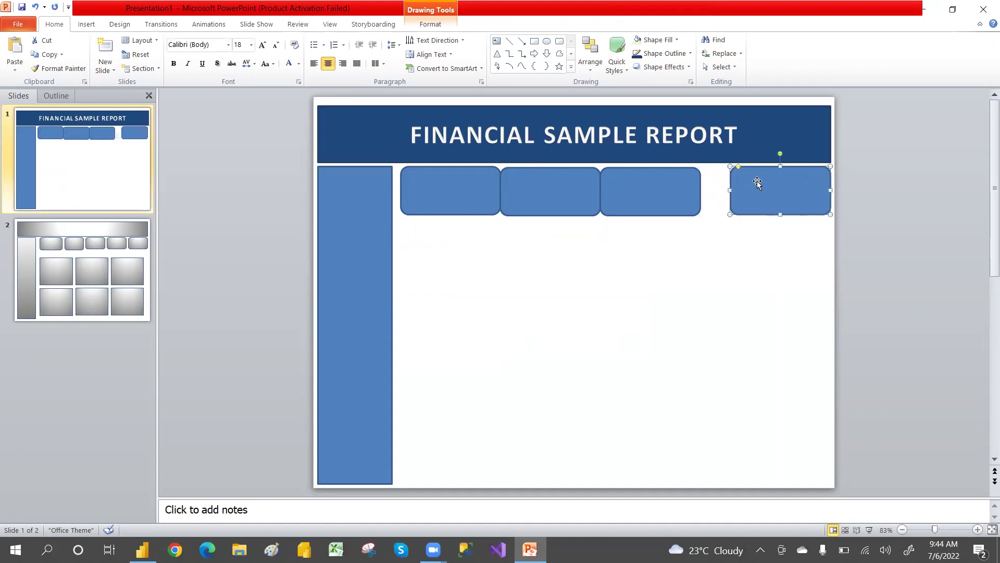
Move the third rounded card right, leaving a small gap before the fourth card
left_click(673, 183)
key("Right")
key("Right")
key("Right")
key("Right")
key("Right")
key("Right")
key("Right")
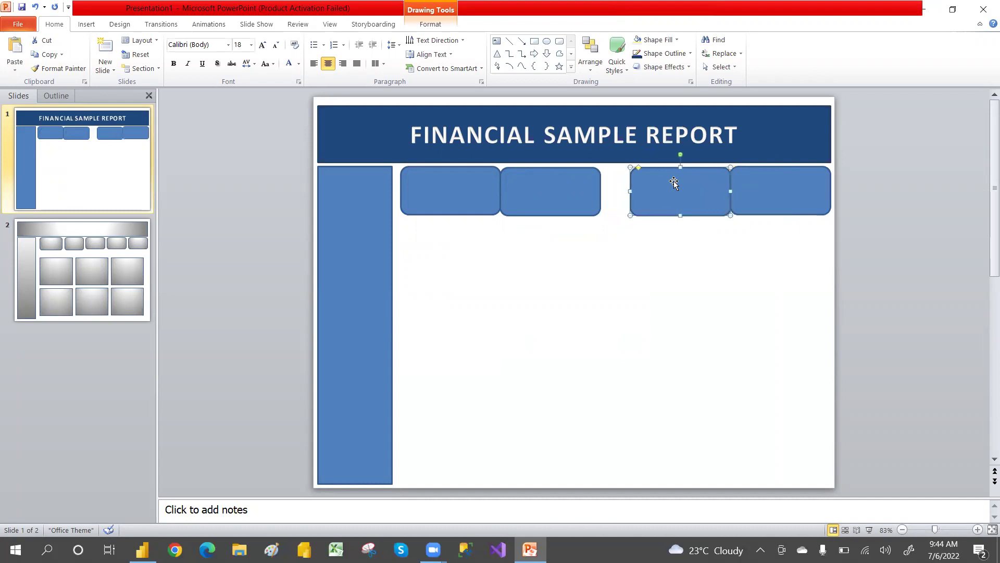
key("Left")
key("Left")
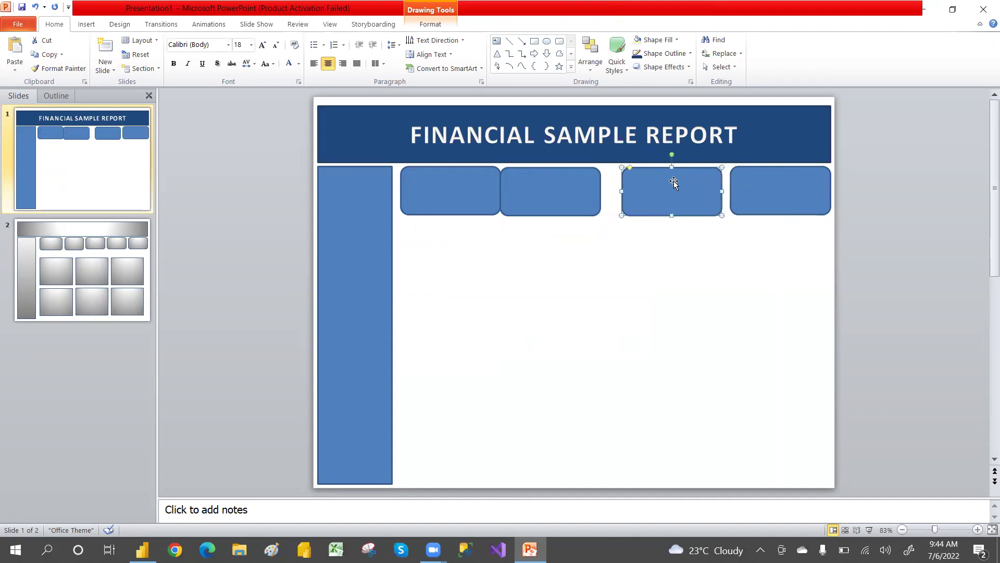
Shift the second rounded card right to leave a small gap after the first card
left_click(568, 191)
key("Right")
key("Right")
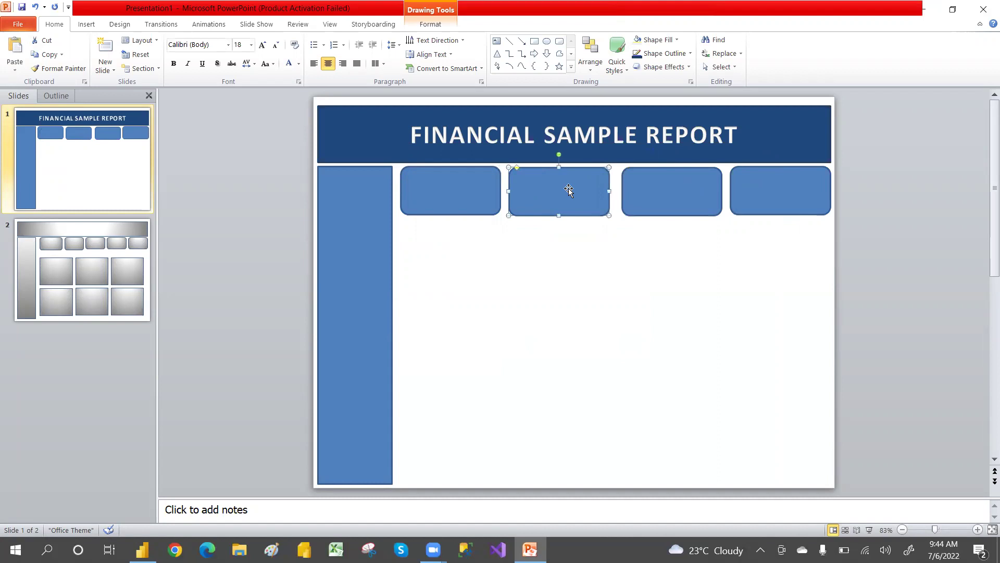
left_click(568, 276)
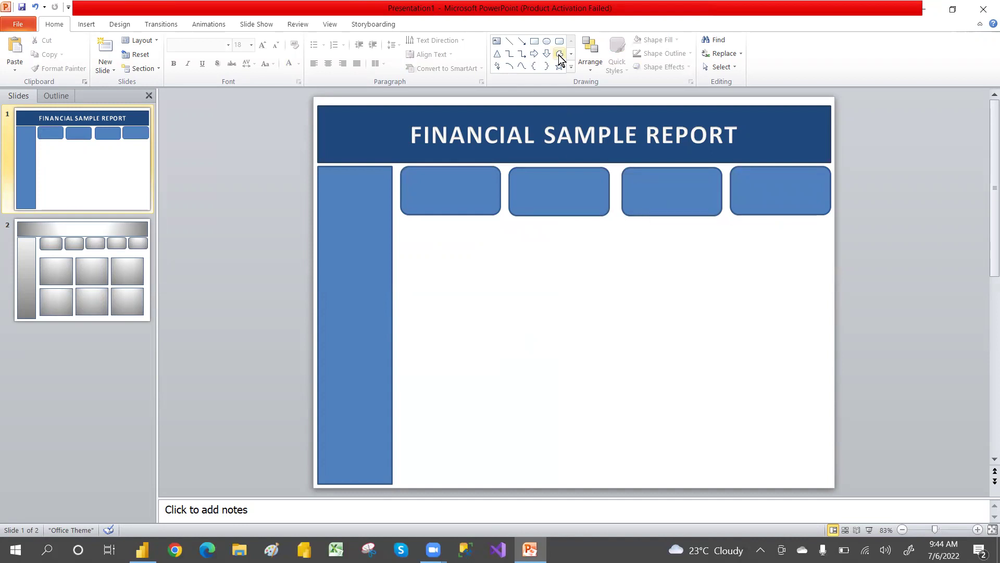
Draw a large rectangle below the first two cards, align it with the first card's left edge and widen it to span both
left_click(534, 41)
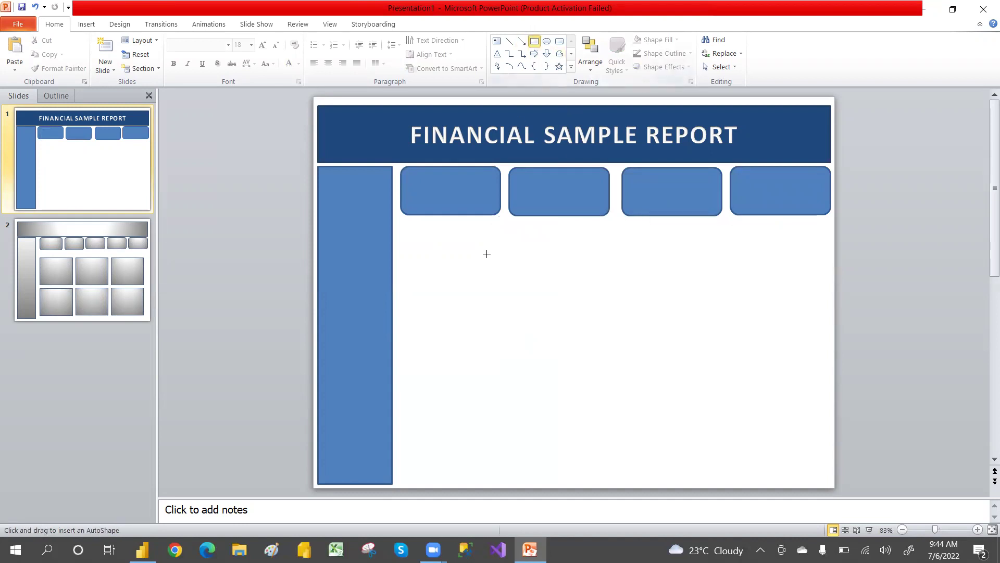
mouse_move(404, 228)
left_mouse_down()
mouse_move(509, 327)
mouse_move(566, 353)
left_mouse_up()
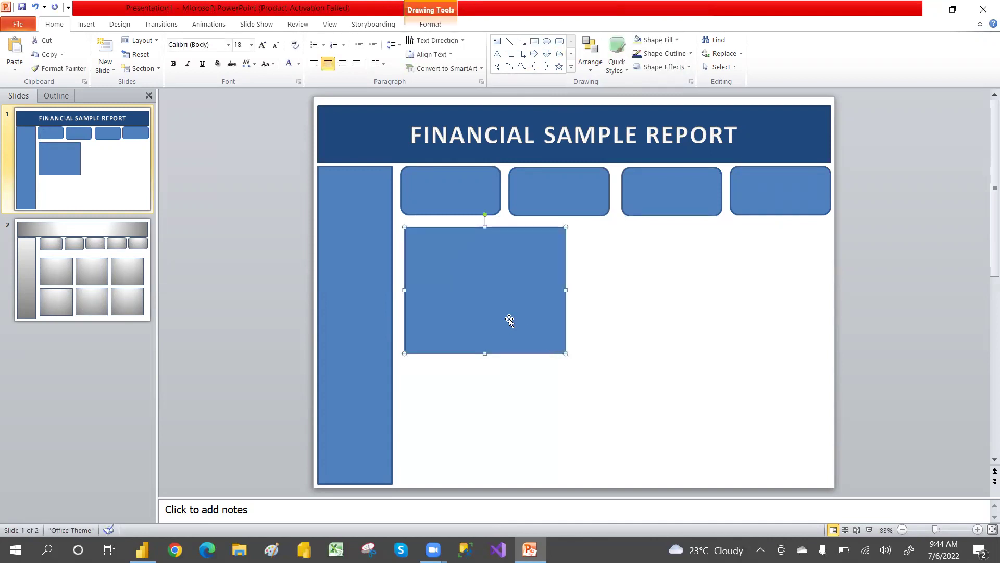
key("Left")
key("Right")
key("Up")
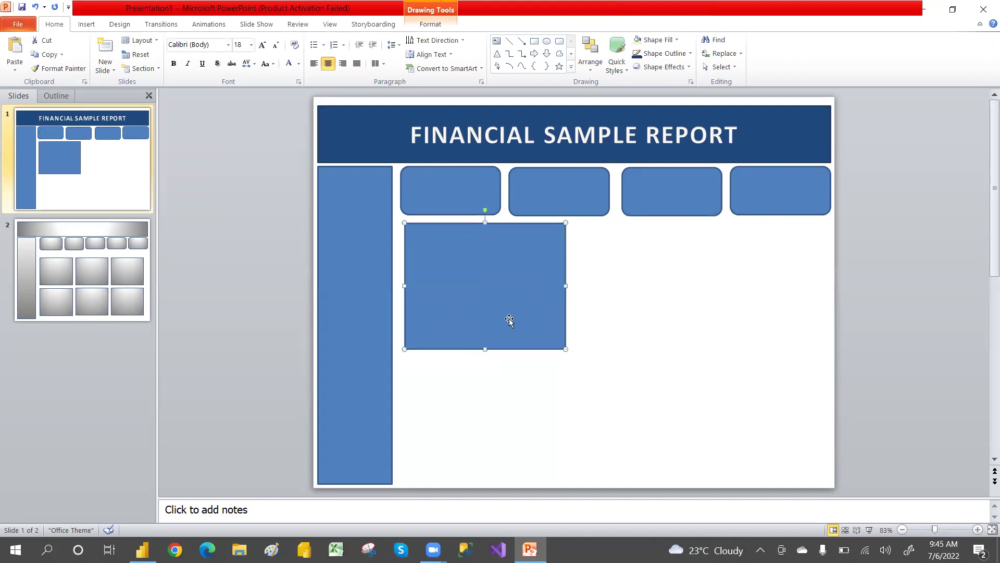
key("Down")
key("Left")
key("Up")
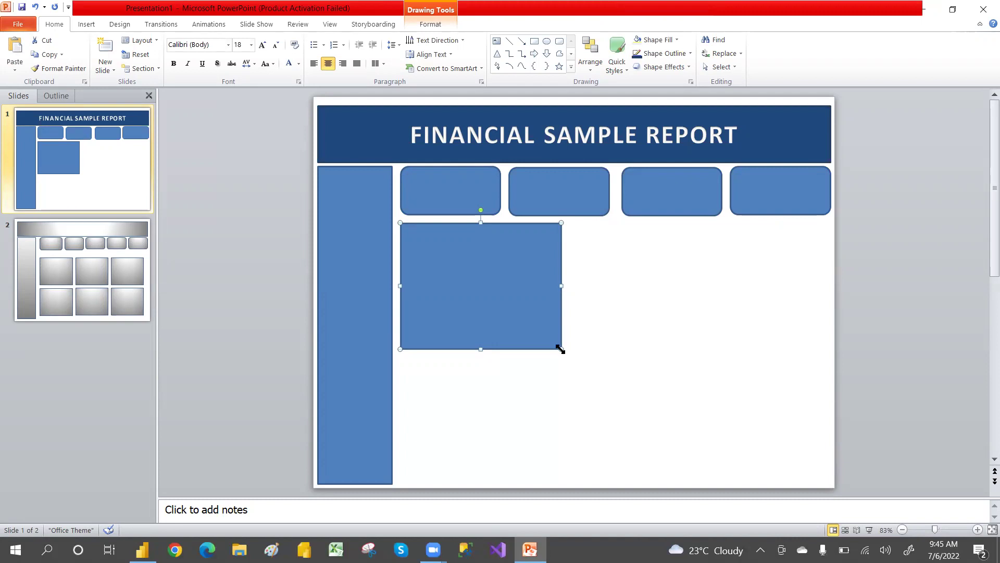
left_click_drag(561, 349, 609, 350)
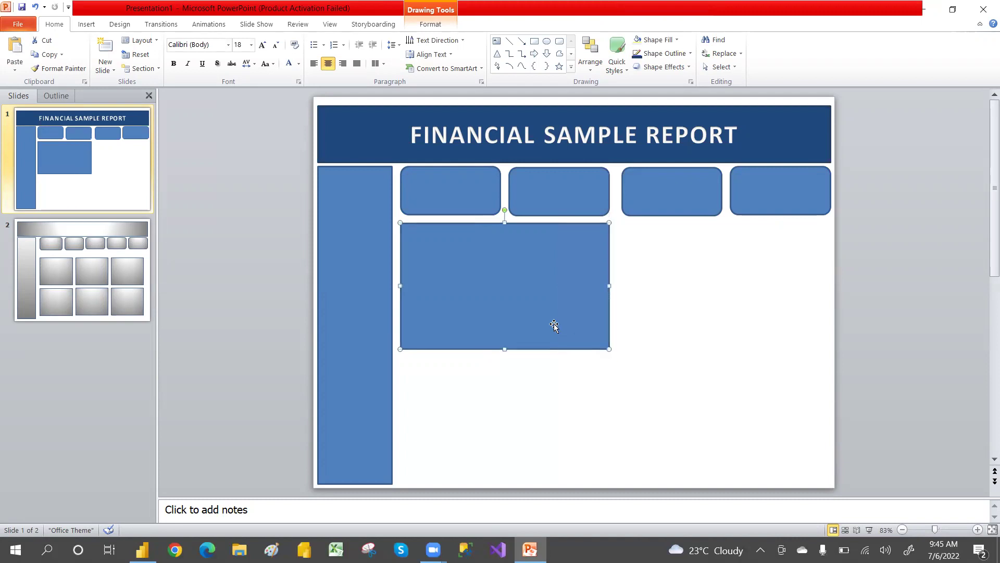
Duplicate the large rectangle and place the copy beneath the last two cards, level with the original
key("ctrl+v")
left_click_drag(552, 326, 763, 311)
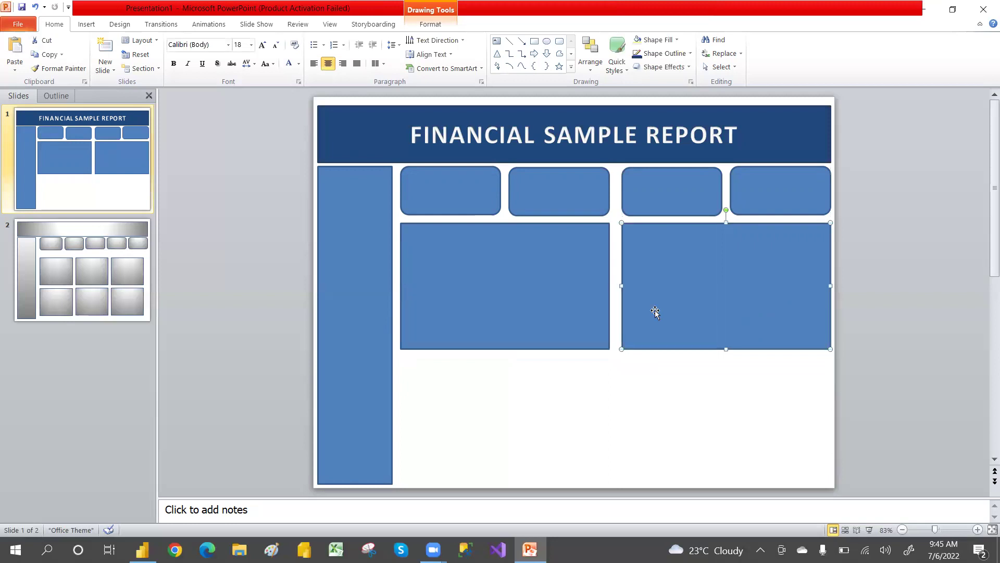
Duplicate the large panel under the first two cards and place the copy directly beneath it, nearly aligned with its edges
left_click(560, 311)
left_click(653, 304, "shift")
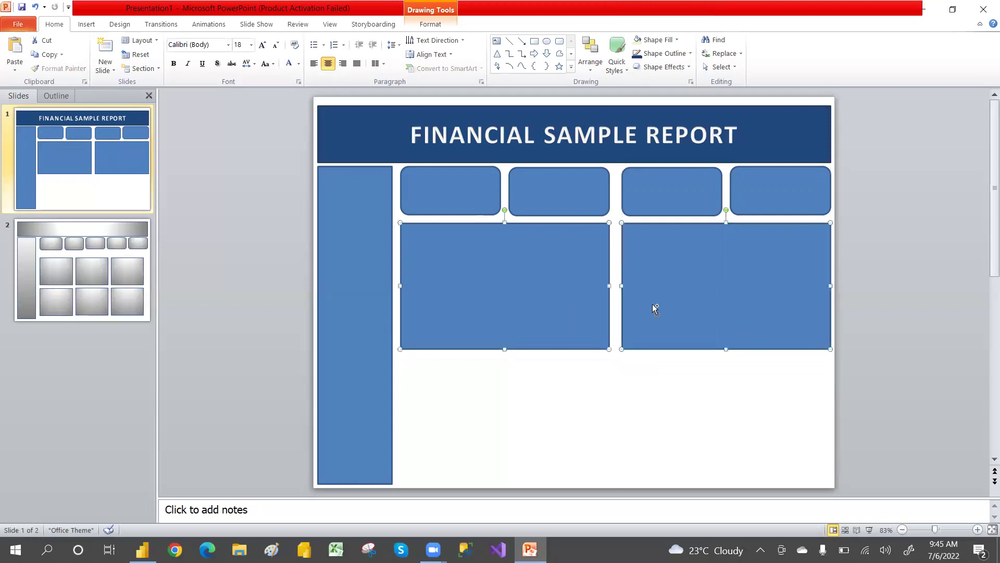
key("ctrl+v")
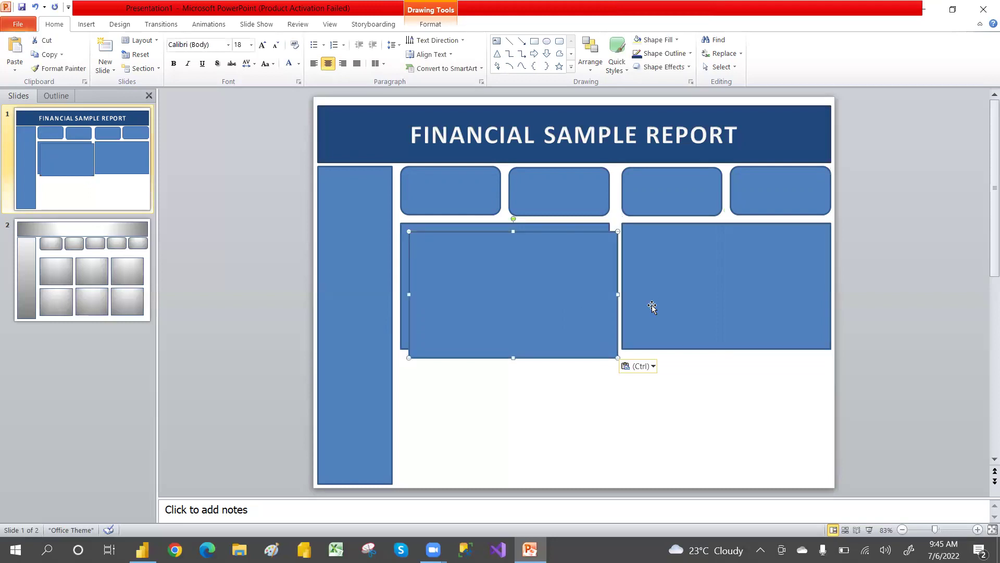
left_click_drag(561, 314, 549, 435)
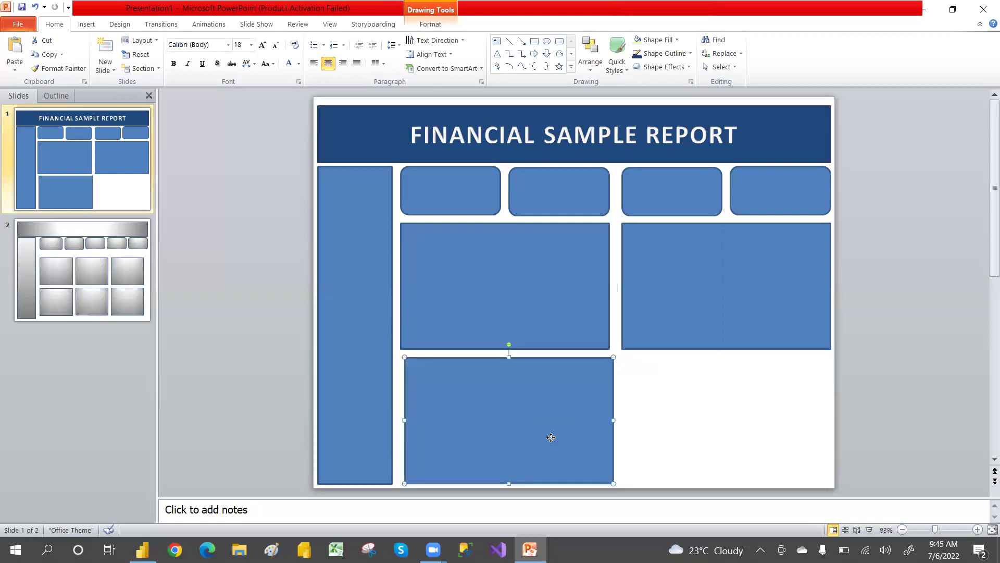
key("Left")
key("Up")
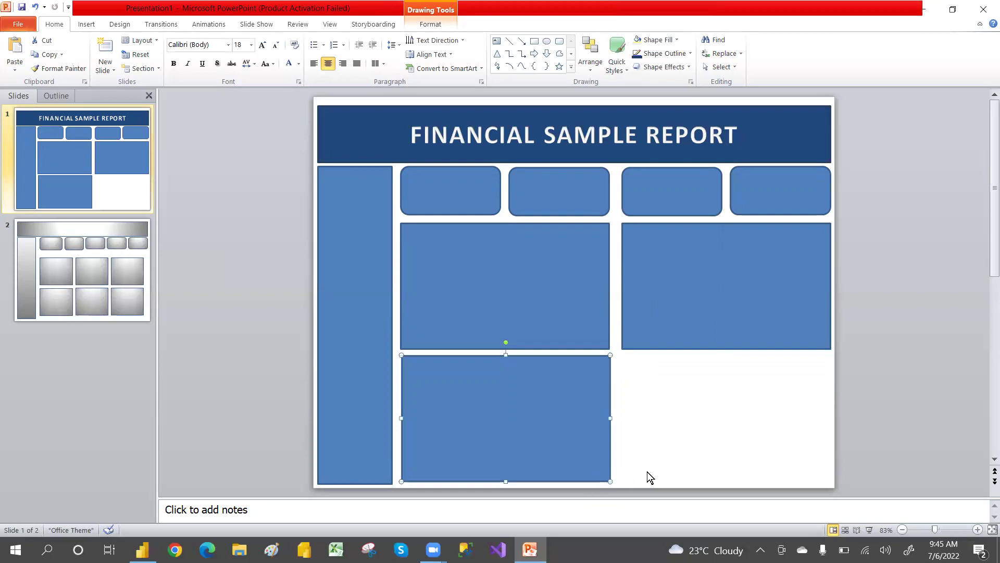
Duplicate the large panel under the last two cards and place the copy directly beneath it with matching side edges
left_click(653, 458)
left_click(708, 314)
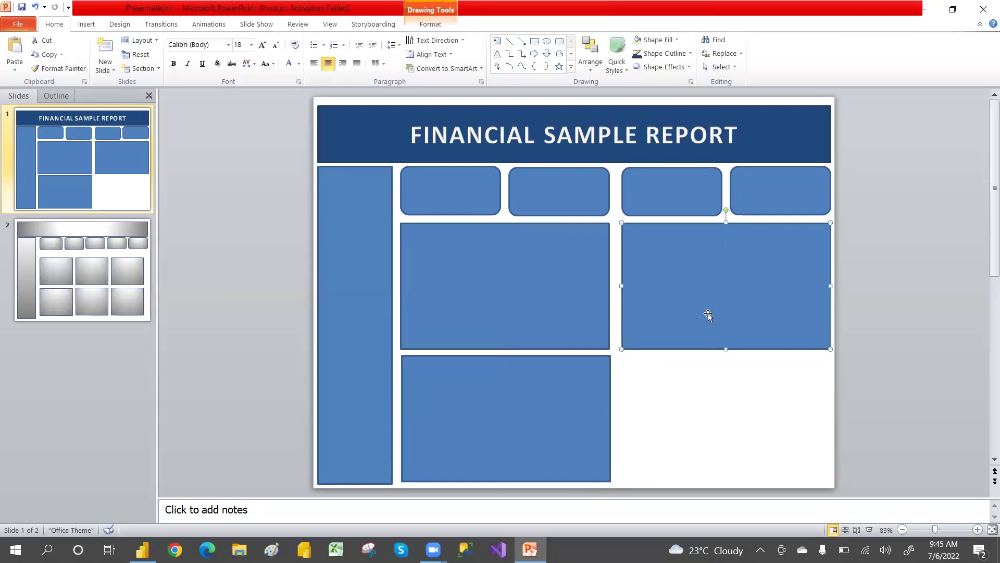
key("ctrl+v")
left_click_drag(705, 312, 696, 440)
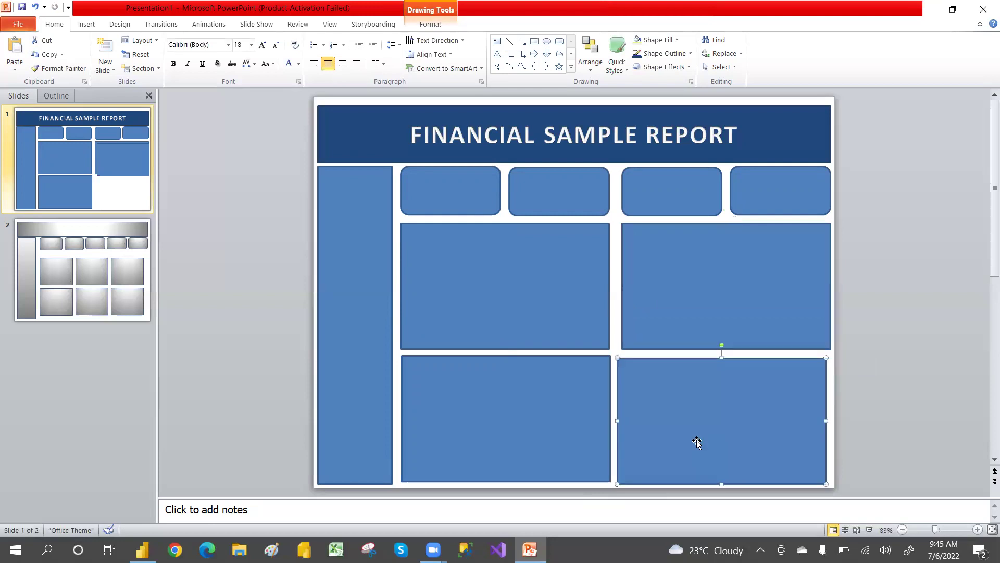
key("Up")
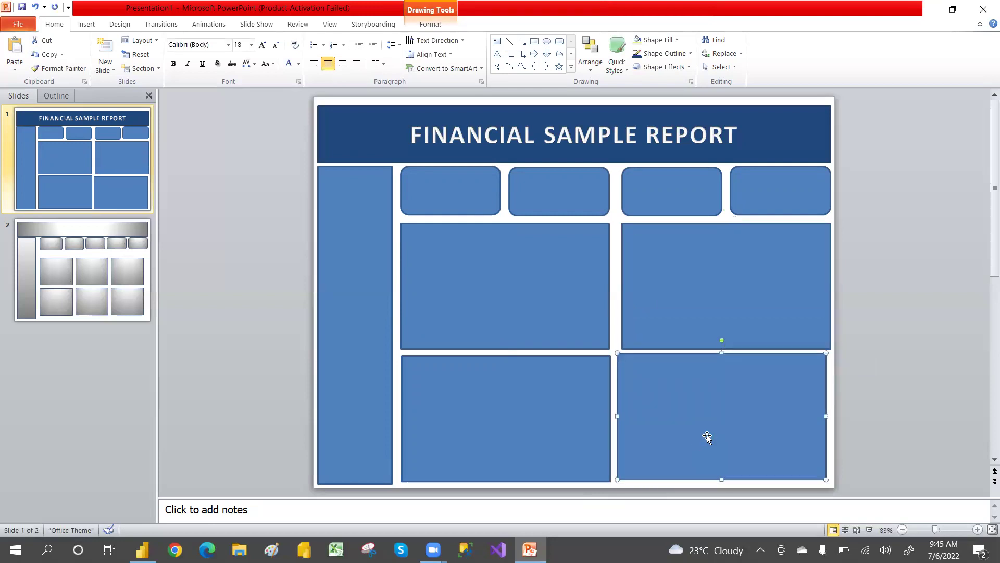
key("Right")
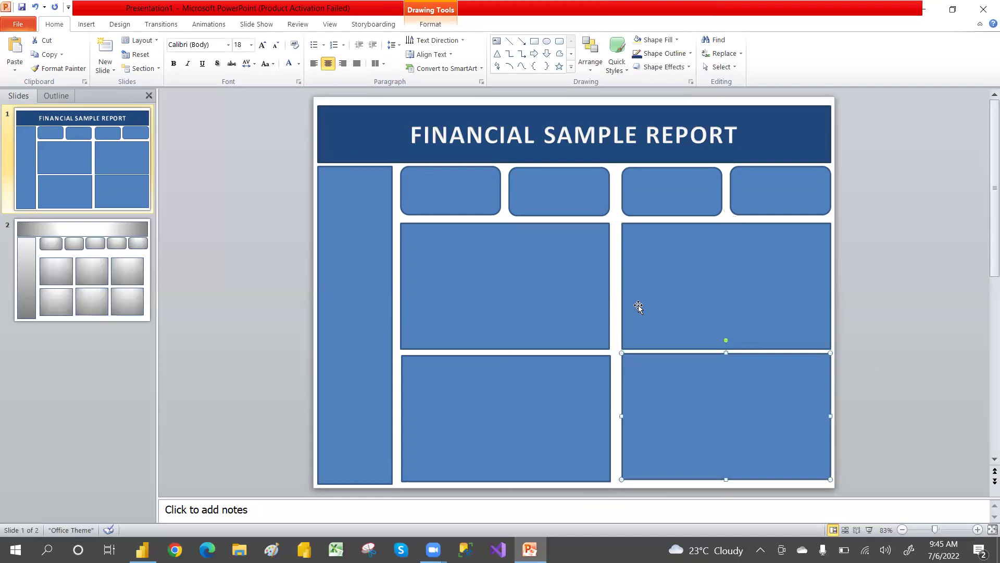
Extend the left edges of both right-hand panels slightly outward to narrow the gap between the two columns
left_click(639, 307)
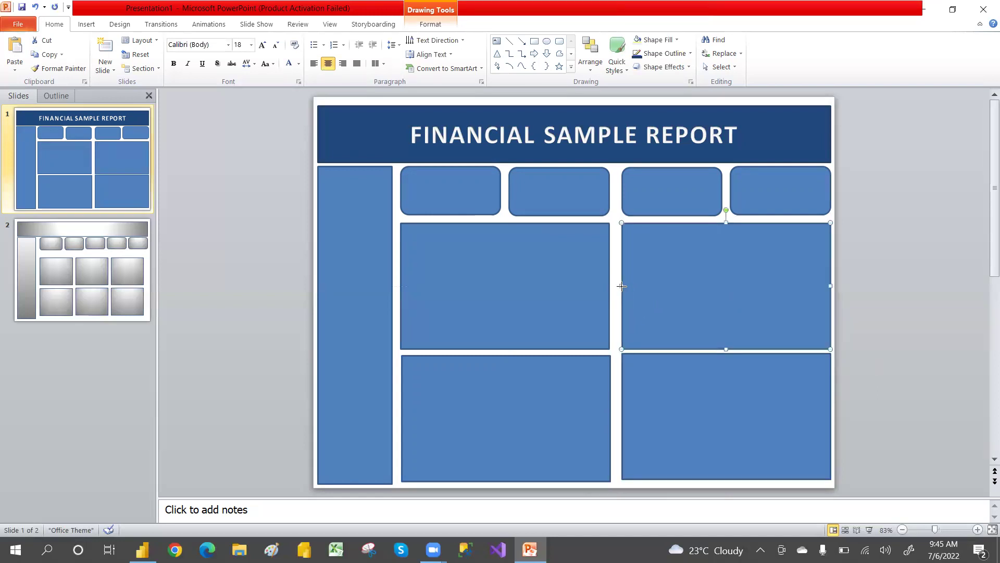
left_click_drag(617, 286, 618, 286)
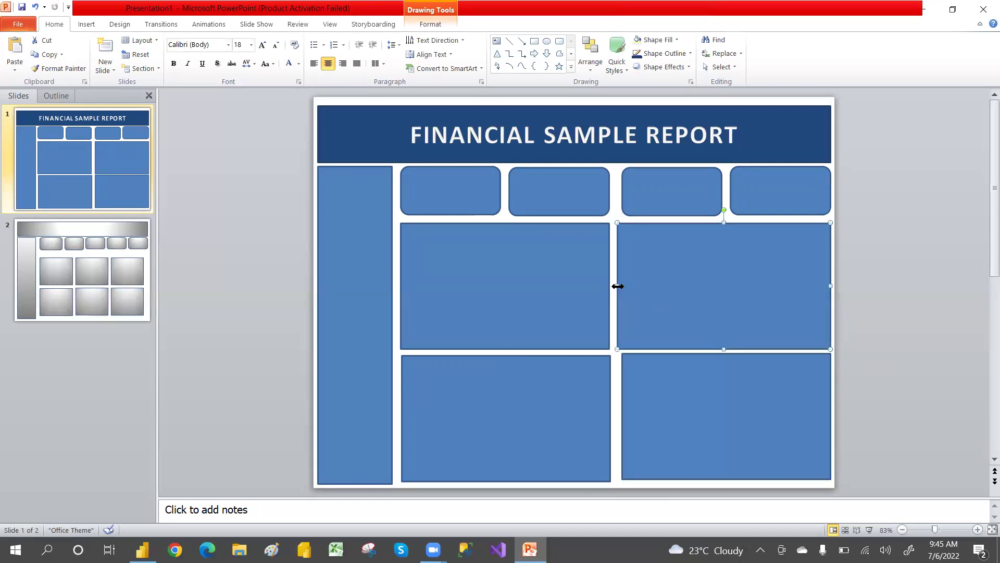
left_click(631, 382)
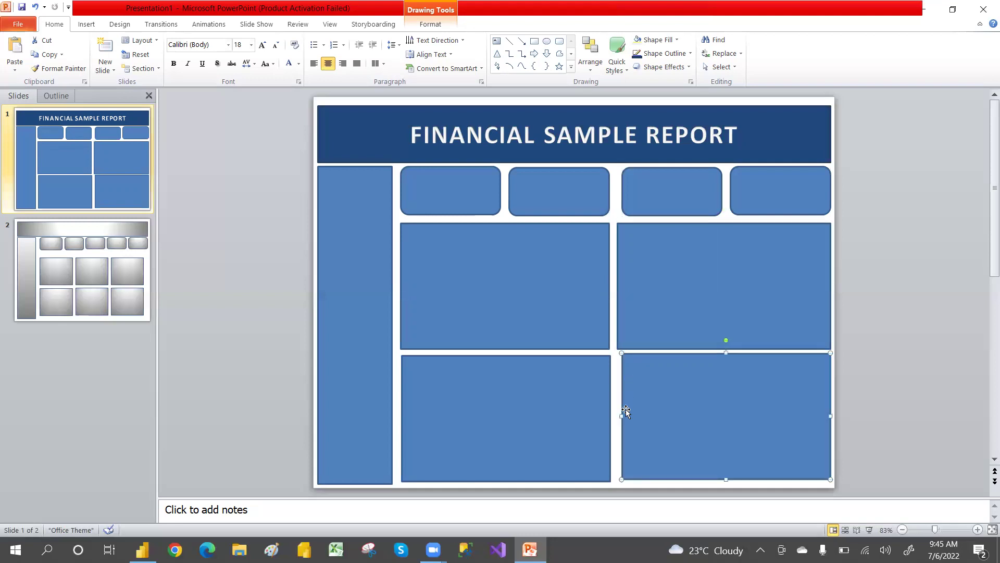
left_click_drag(620, 415, 618, 416)
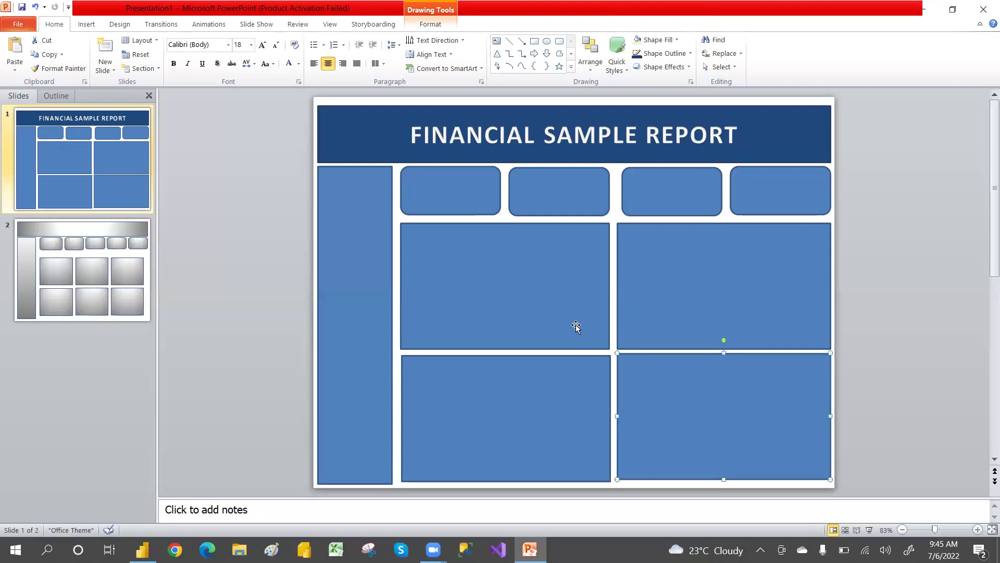
Widen both left-hand panels on both sides, leaving thin gaps to the sidebar and to the right-hand panels
left_click(576, 306)
left_click_drag(609, 285, 614, 285)
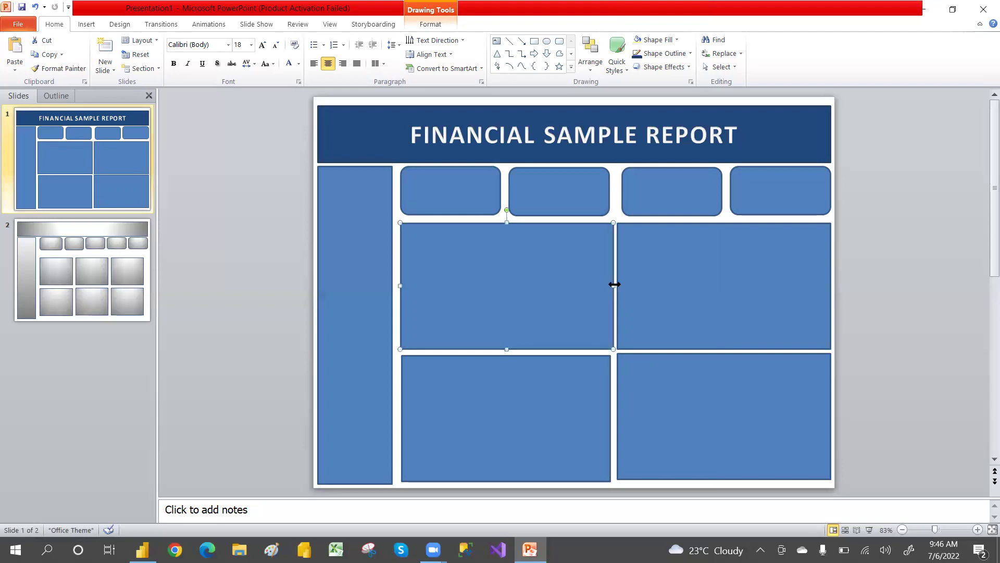
left_click(589, 395)
left_click_drag(607, 415, 614, 417)
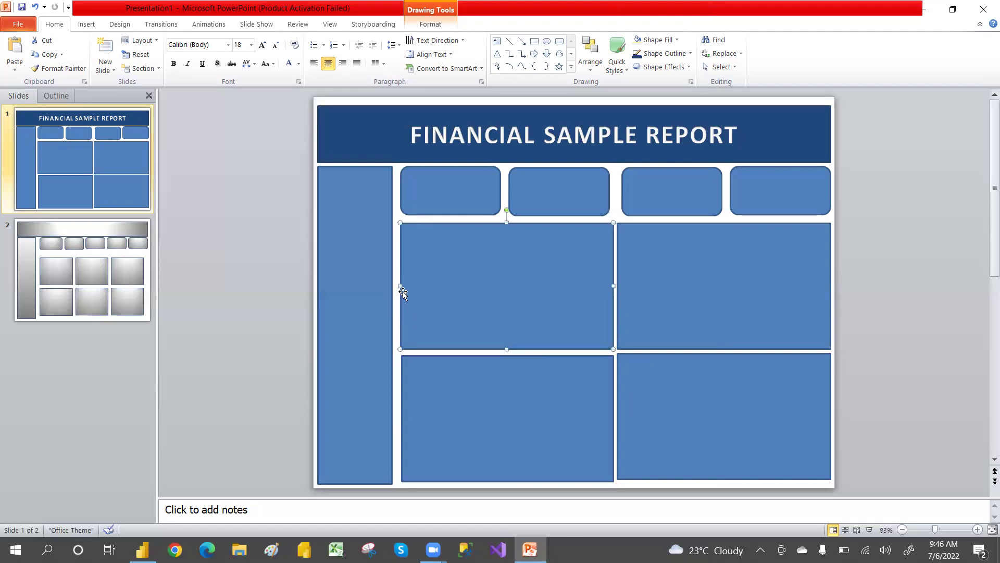
left_click_drag(400, 285, 396, 286)
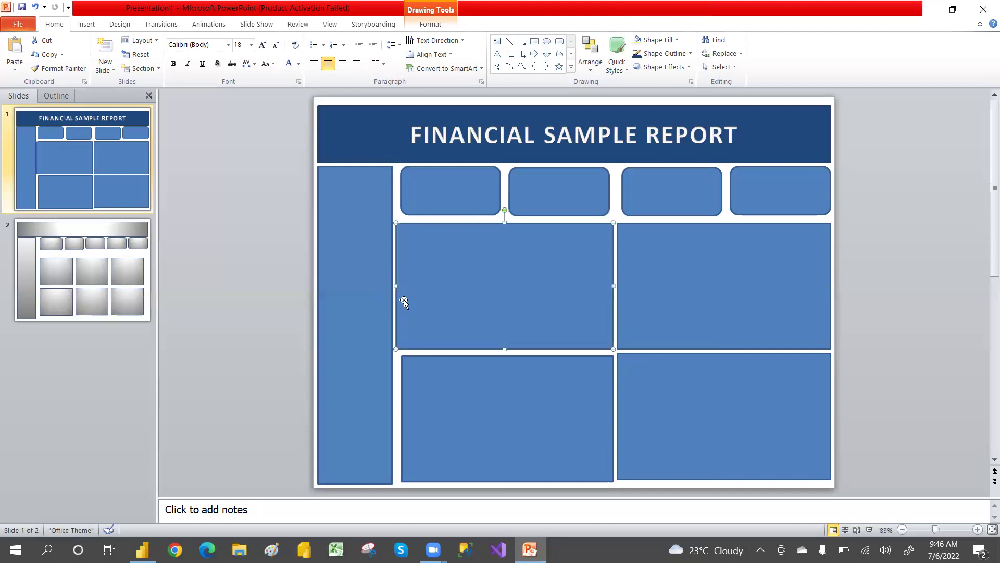
left_click(412, 380)
left_click_drag(401, 417, 398, 414)
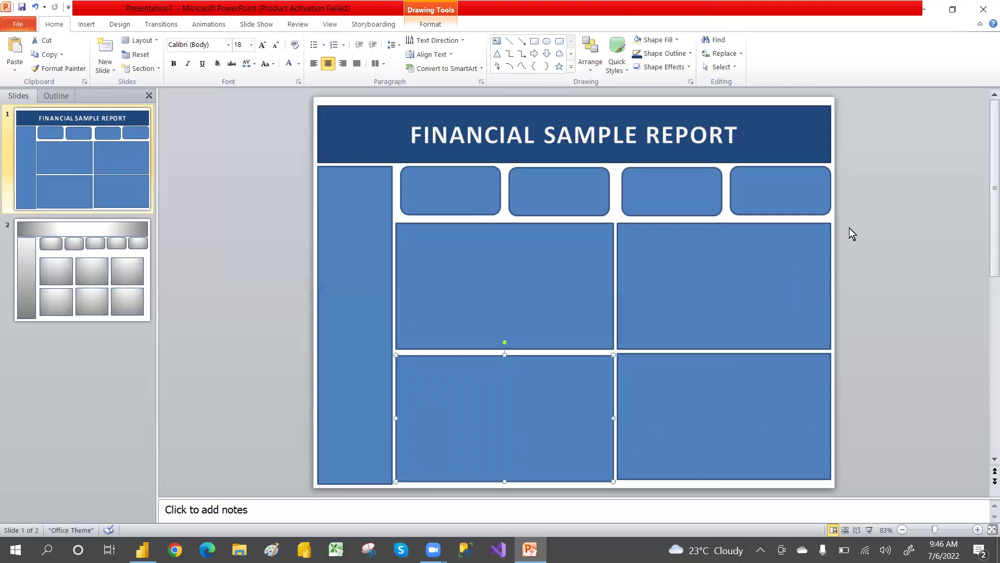
Raise the top edges of the two upper panels to leave only a thin gap below the rounded cards
left_click(754, 237)
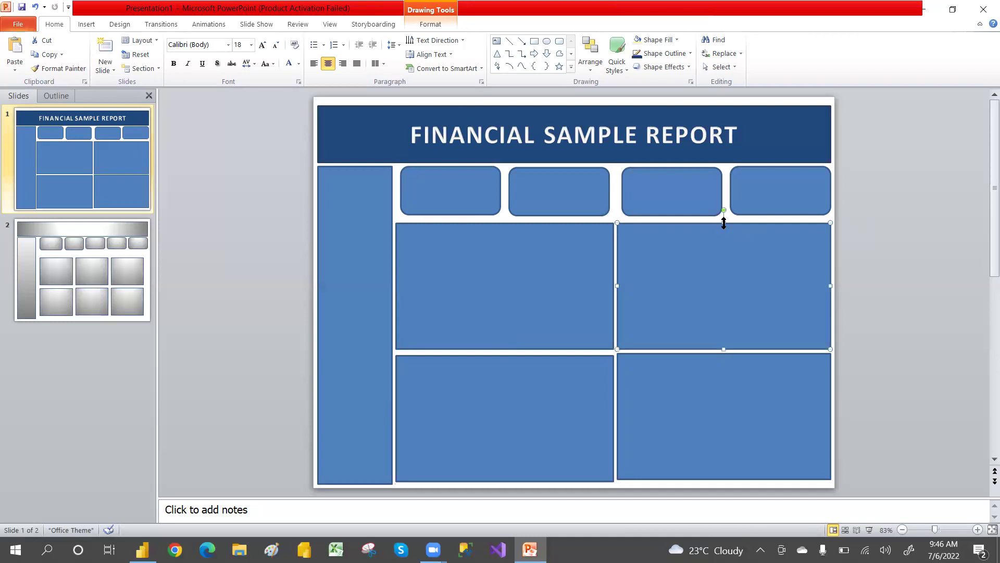
left_click_drag(723, 223, 722, 219)
left_click_drag(723, 219, 722, 218)
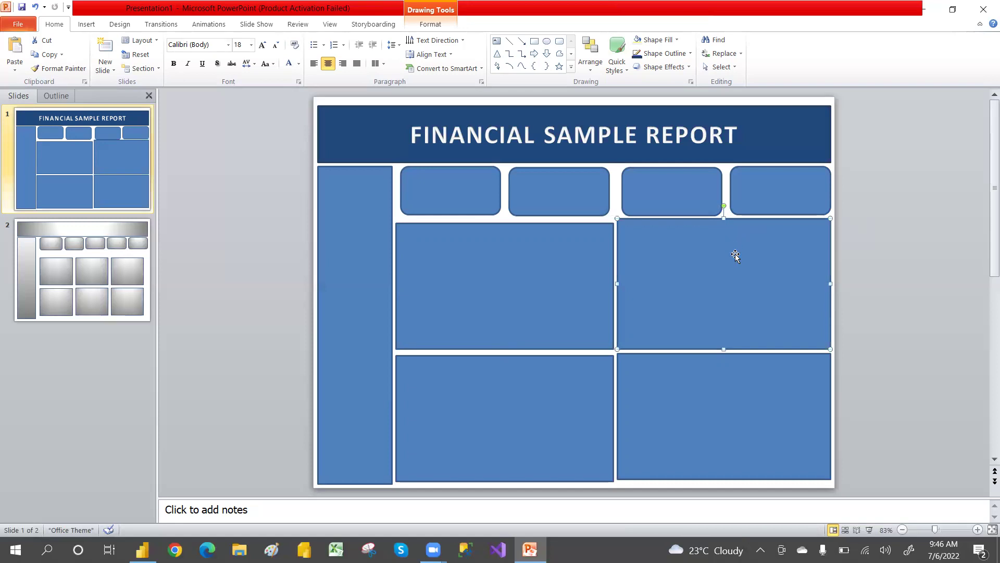
left_click(539, 272)
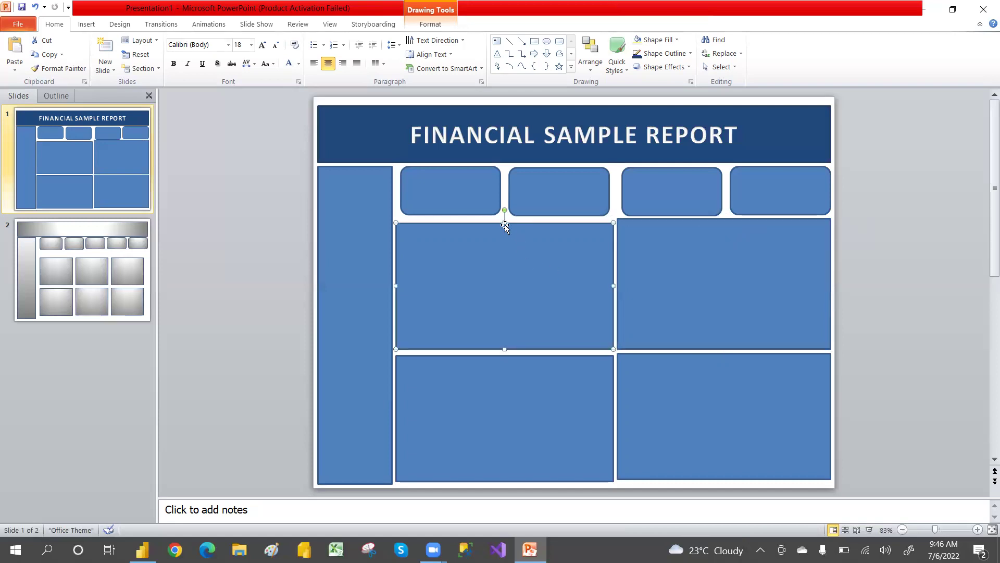
left_click_drag(504, 223, 504, 219)
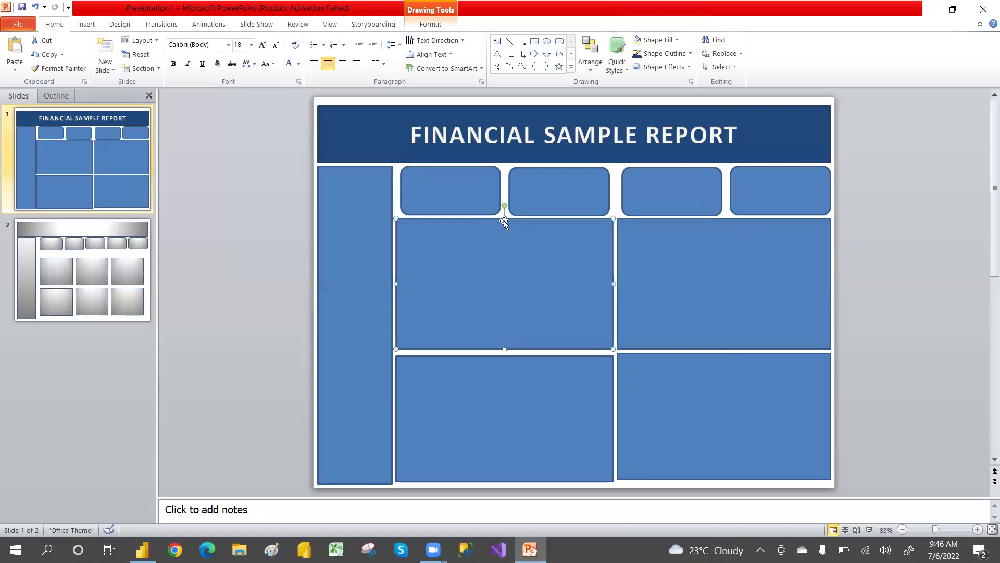
Shift the lower-left panel up slightly so it lines up with the lower-right panel
left_click(636, 383)
left_click(542, 375)
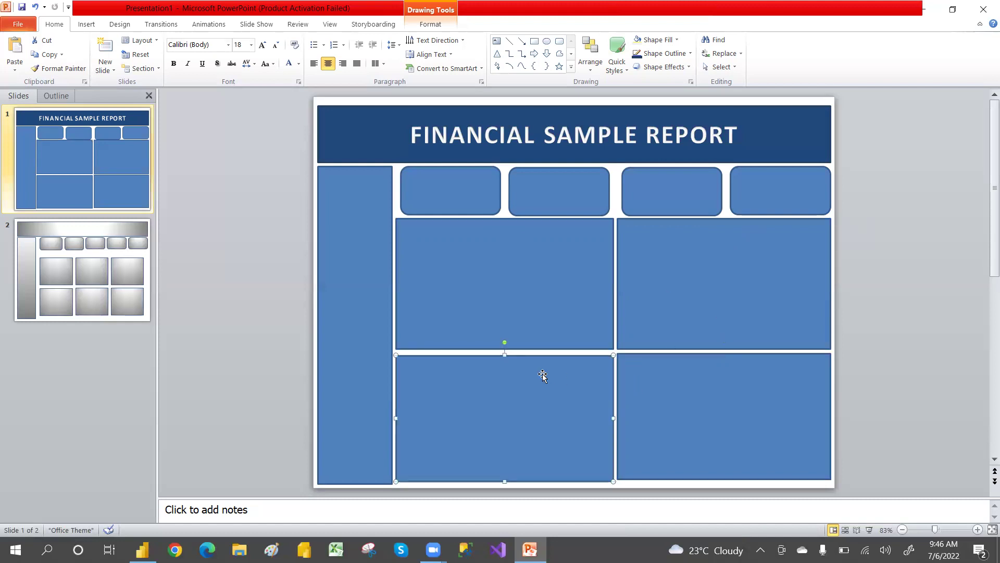
left_click_drag(502, 353, 502, 350)
left_click(851, 328)
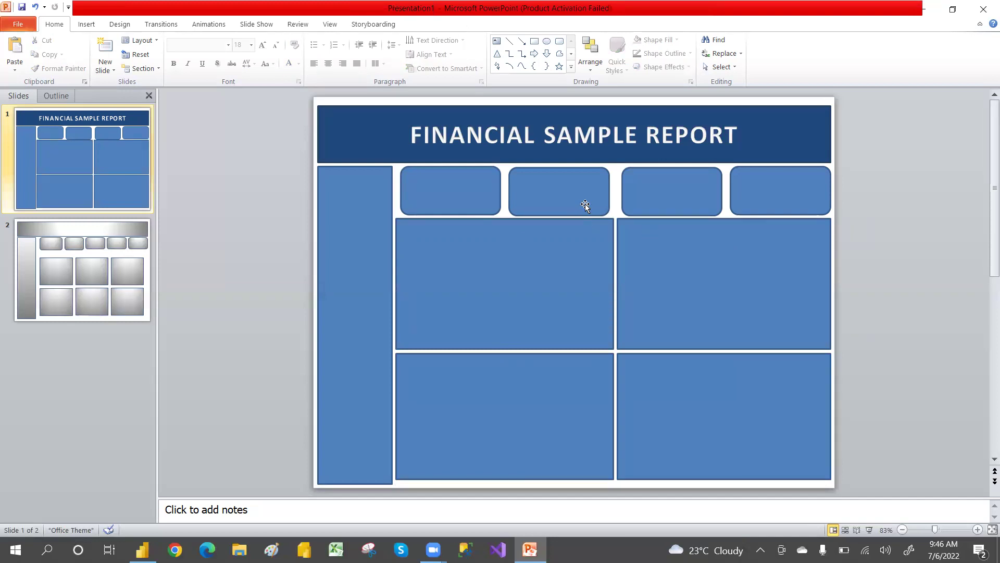
Fill the sidebar, all four rounded cards and all four panels with Dark Blue, Text 2, Lighter 80%
left_click(362, 228)
left_click(424, 207, "shift")
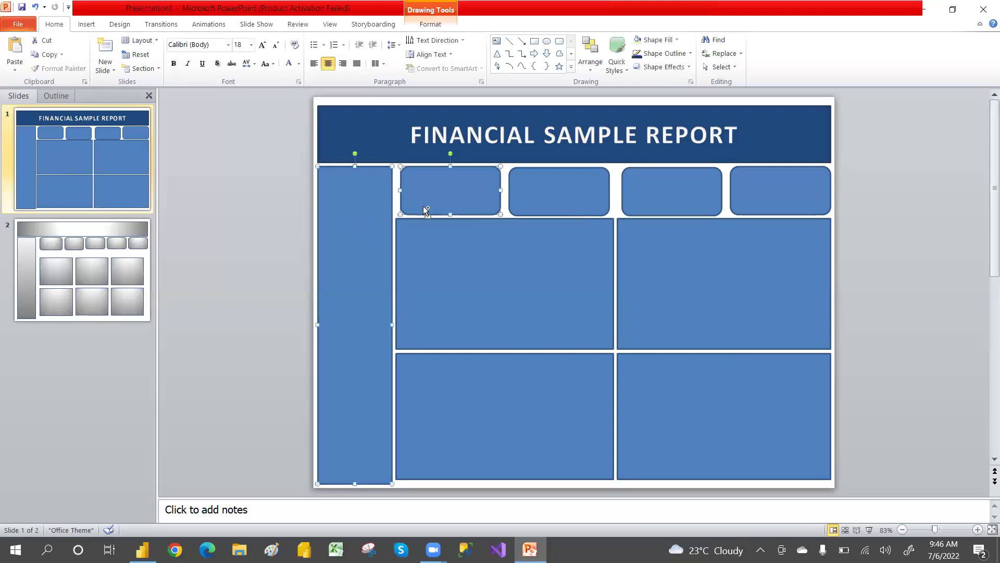
left_click(519, 198, "shift")
left_click(695, 189, "shift")
left_click(787, 194, "shift")
left_click(491, 321, "shift")
left_click(642, 312, "shift")
left_click(555, 403, "shift")
left_click(670, 405, "shift")
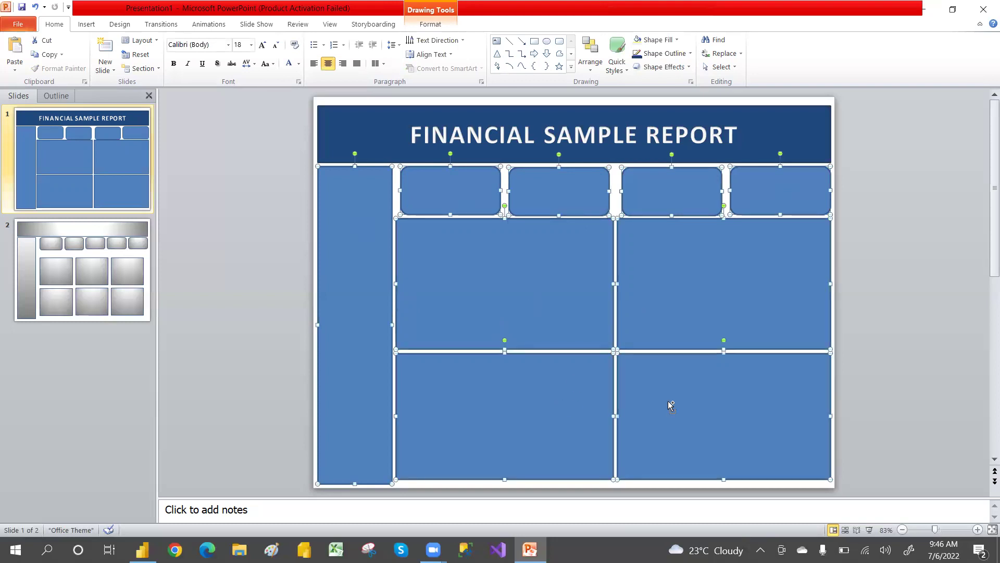
left_click(624, 72)
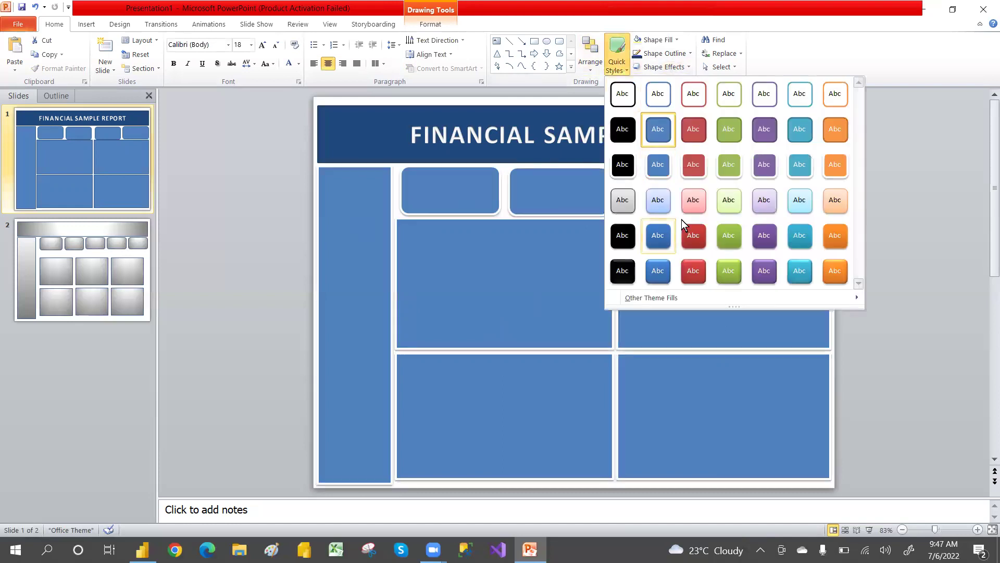
left_click(675, 44)
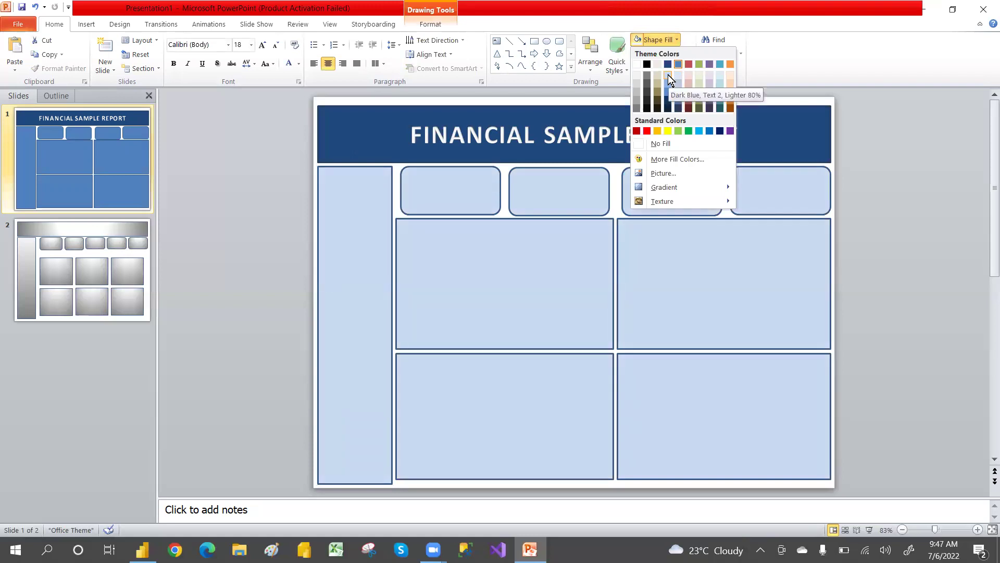
left_click(668, 75)
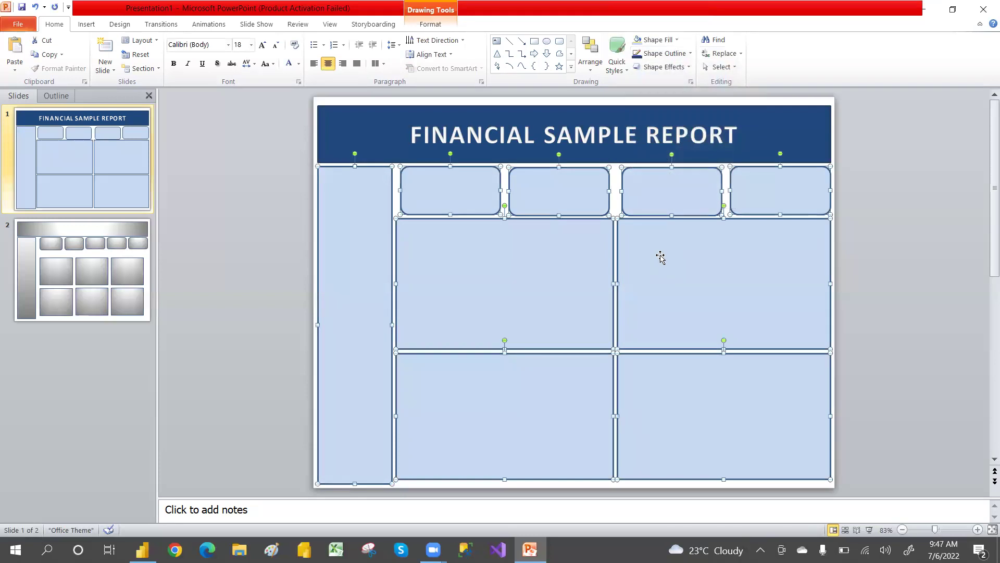
left_click(830, 99)
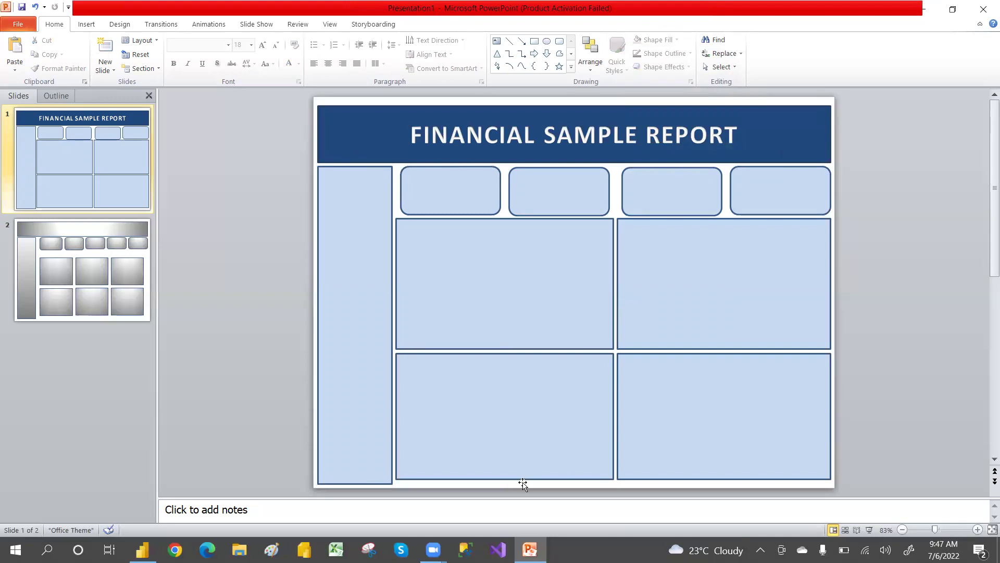
Shorten the sidebar so its bottom edge aligns with the bottom of the lower panels
left_click(370, 479)
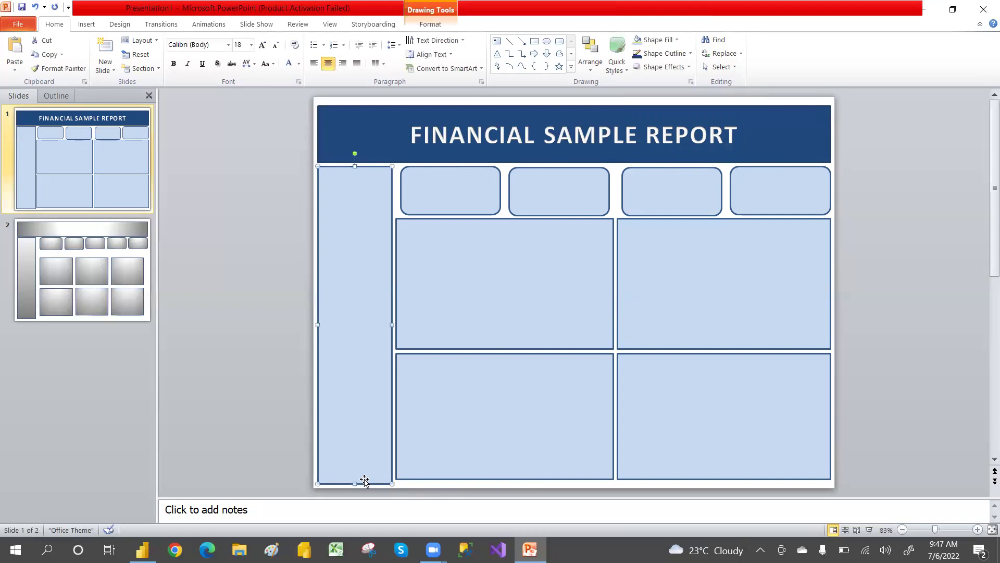
left_click_drag(353, 482, 353, 479)
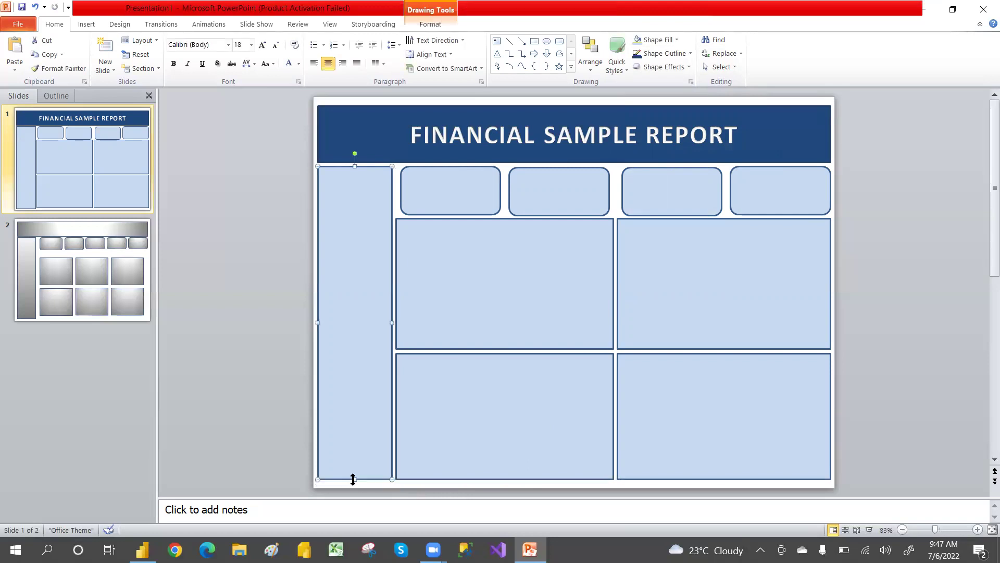
left_click(422, 487)
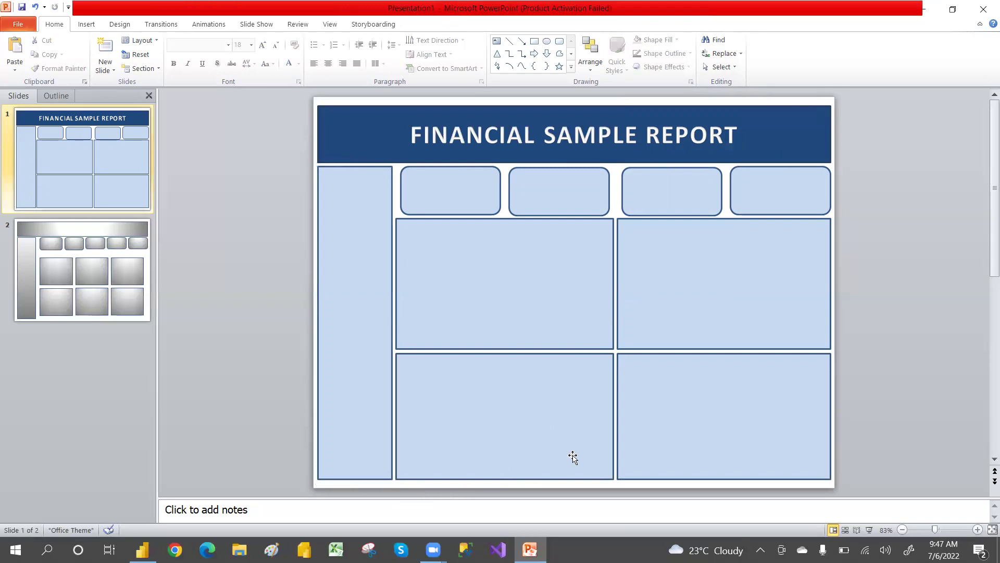
Save all the shapes on the slide as a PNG picture named Picture11 on the Desktop
key("ctrl+a")
right_click(582, 227)
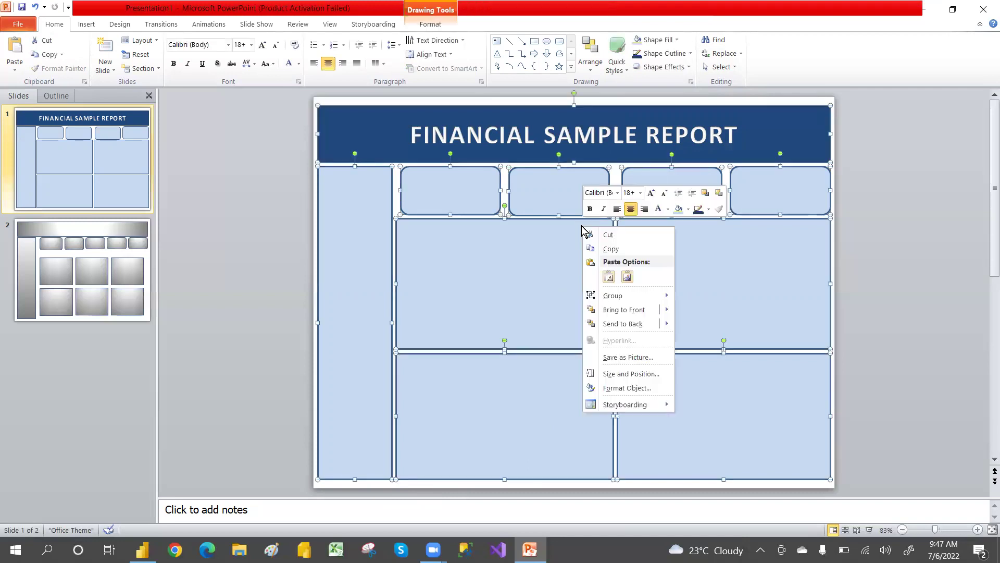
left_click(636, 357)
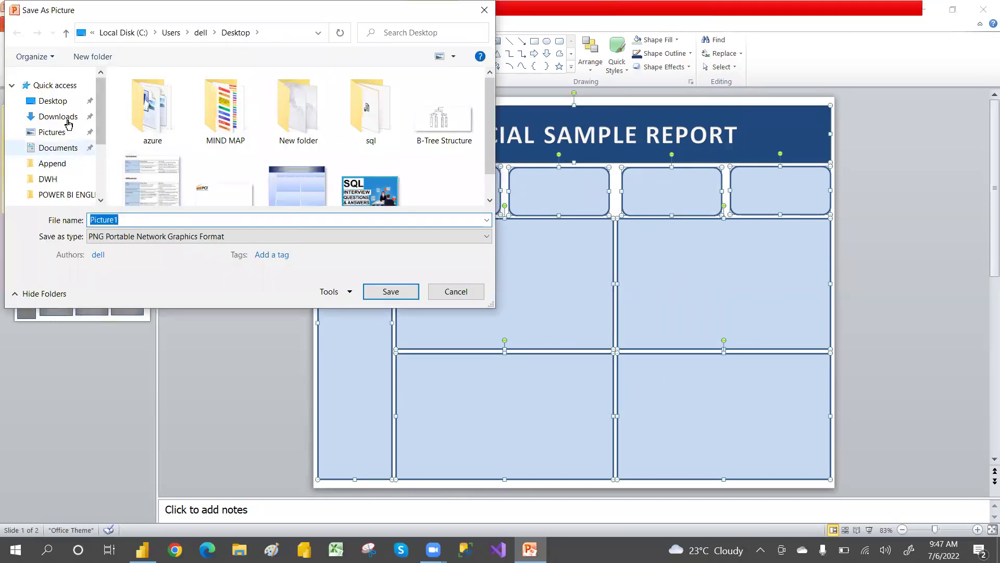
left_click(48, 102)
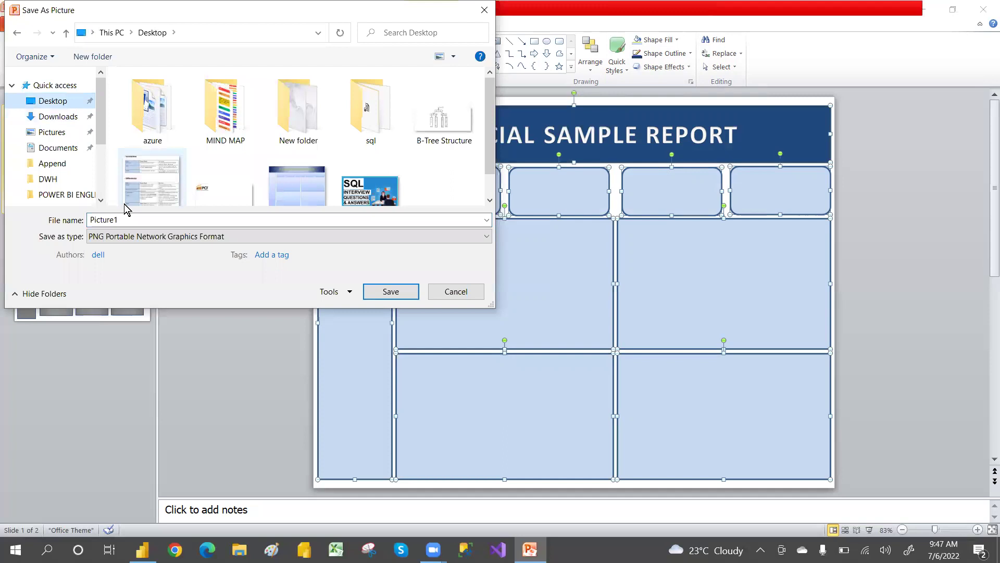
left_click(124, 225)
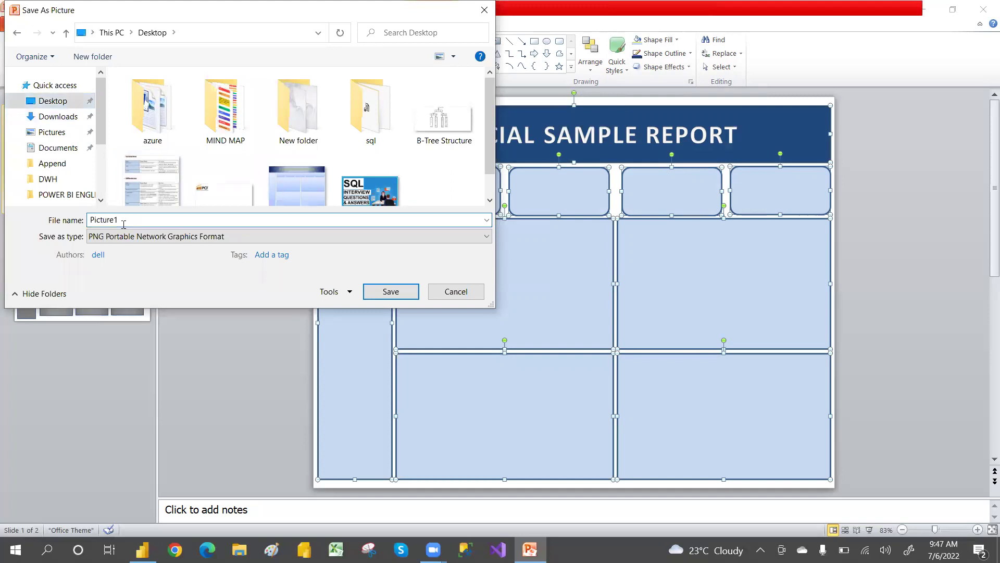
type("1")
left_click(391, 290)
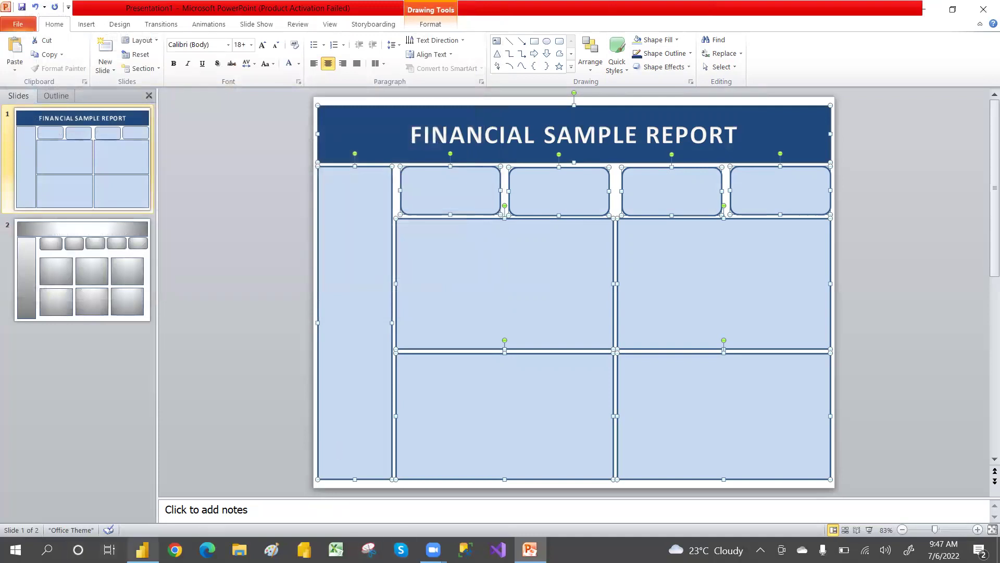
Switch to Power BI Desktop and open the canvas background settings of the report page
left_click(142, 550)
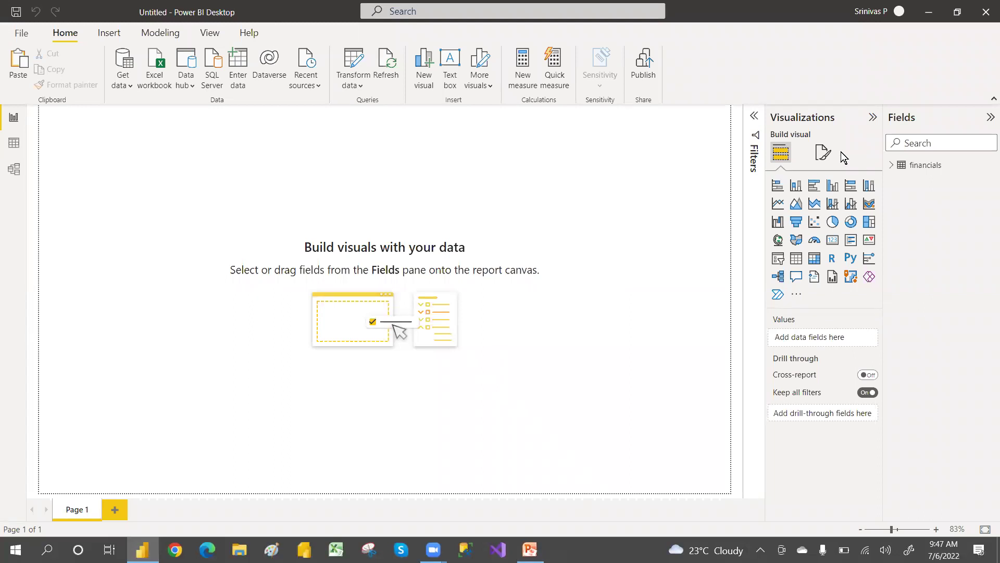
left_click(823, 152)
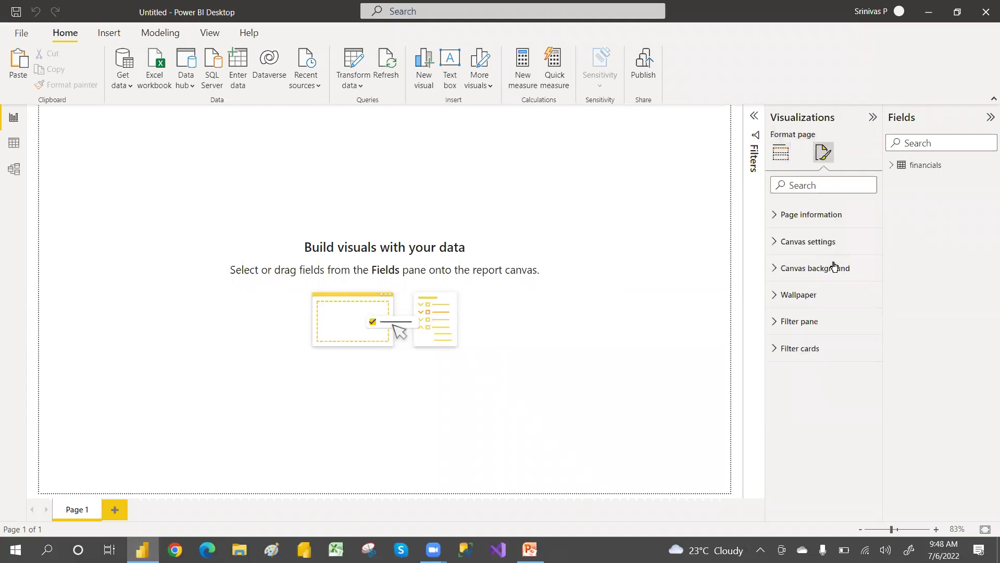
left_click(815, 268)
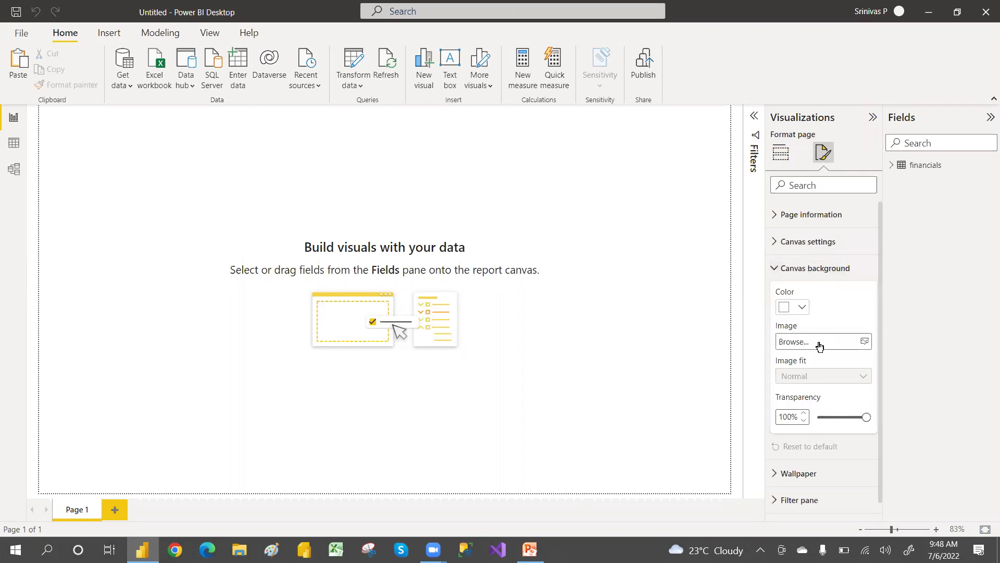
left_click(865, 342)
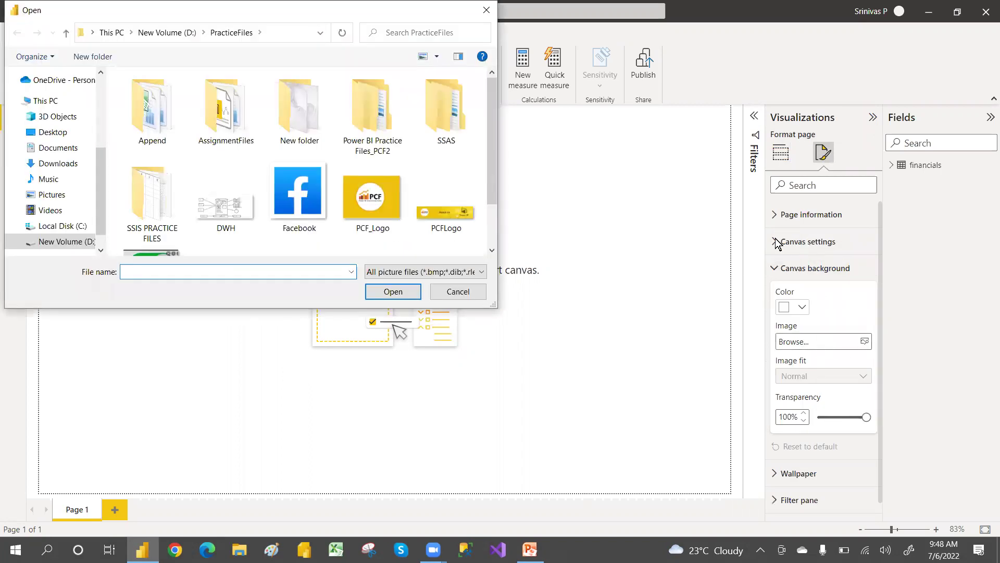
left_click(457, 291)
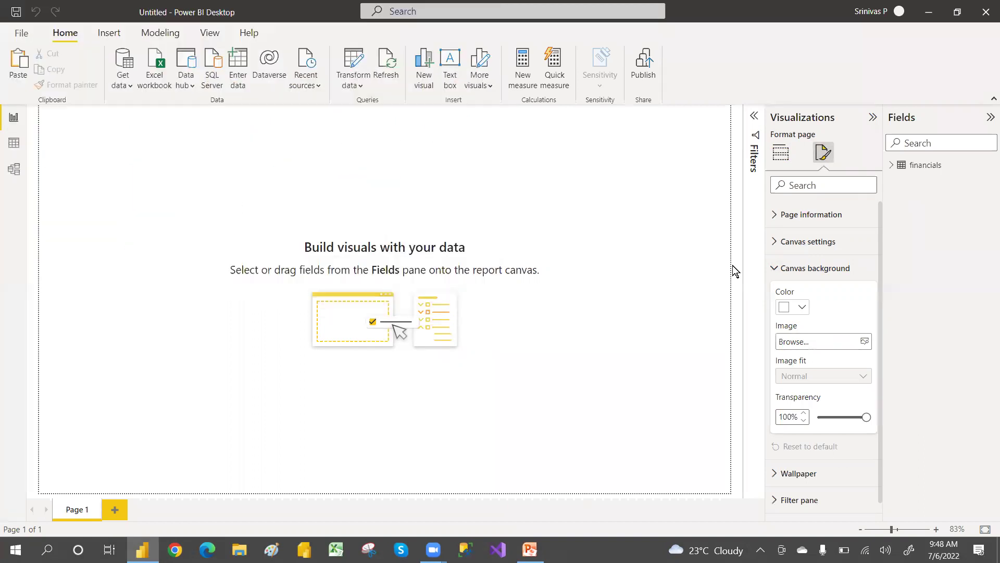
left_click(789, 245)
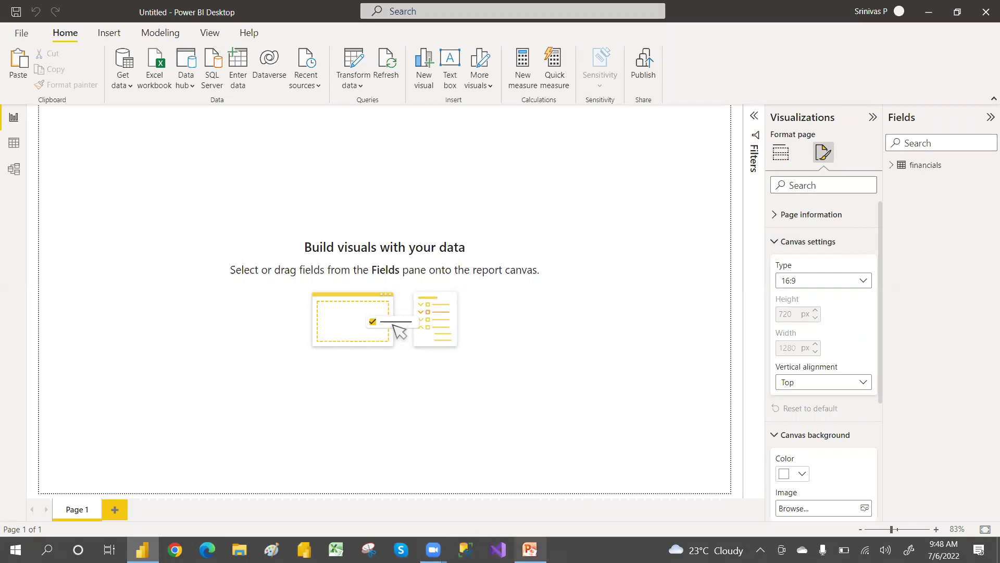
mouse_move(530, 549)
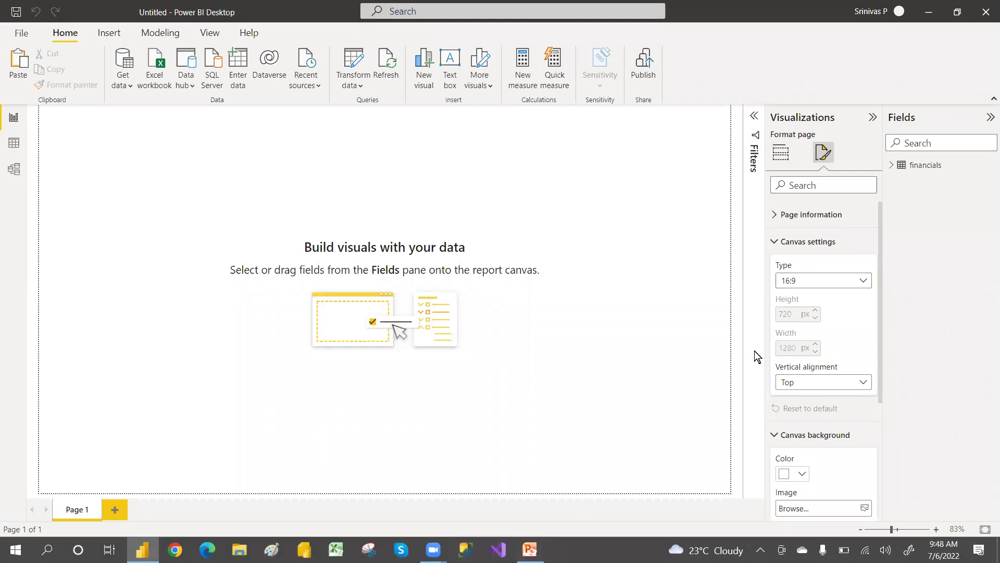
left_click(775, 243)
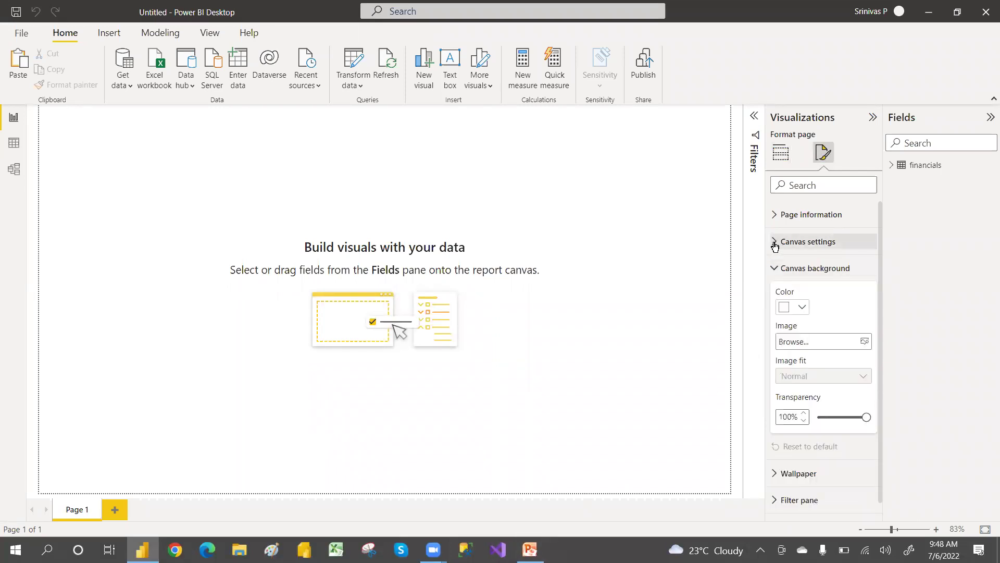
Load Picture11 from the Desktop as the canvas background image
left_click(866, 342)
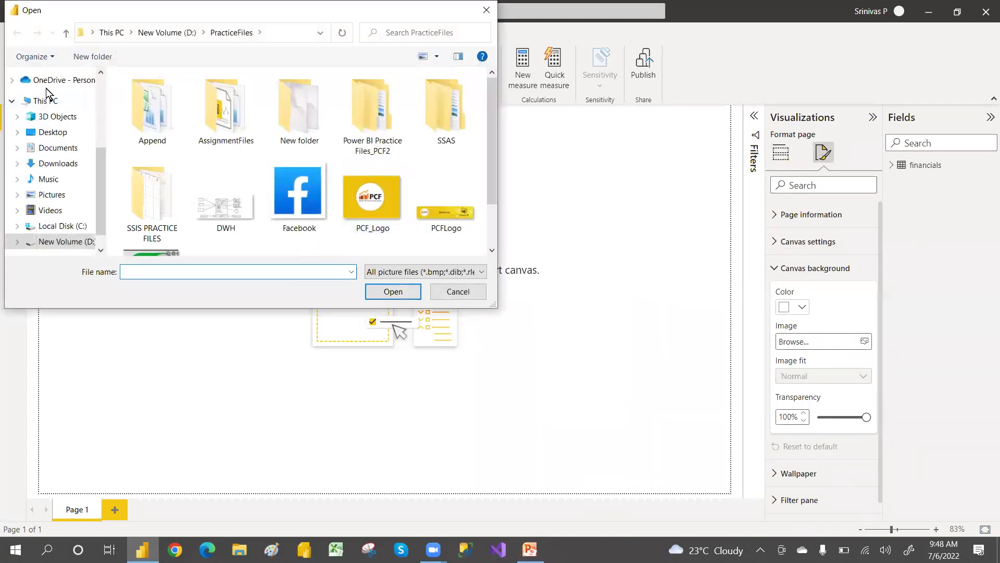
left_click(95, 163)
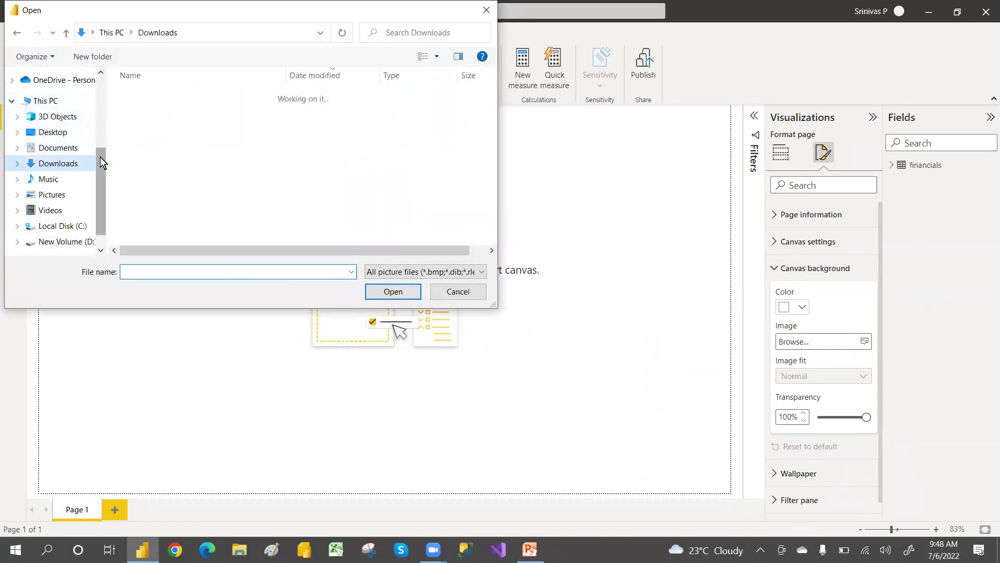
scroll(62, 146, "up", 4)
left_click(47, 102)
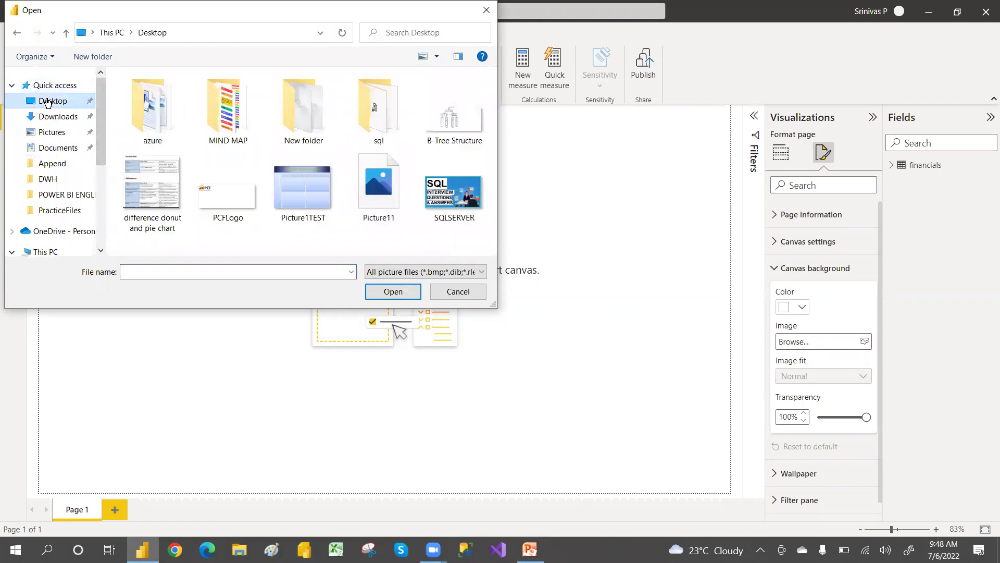
double_click(377, 202)
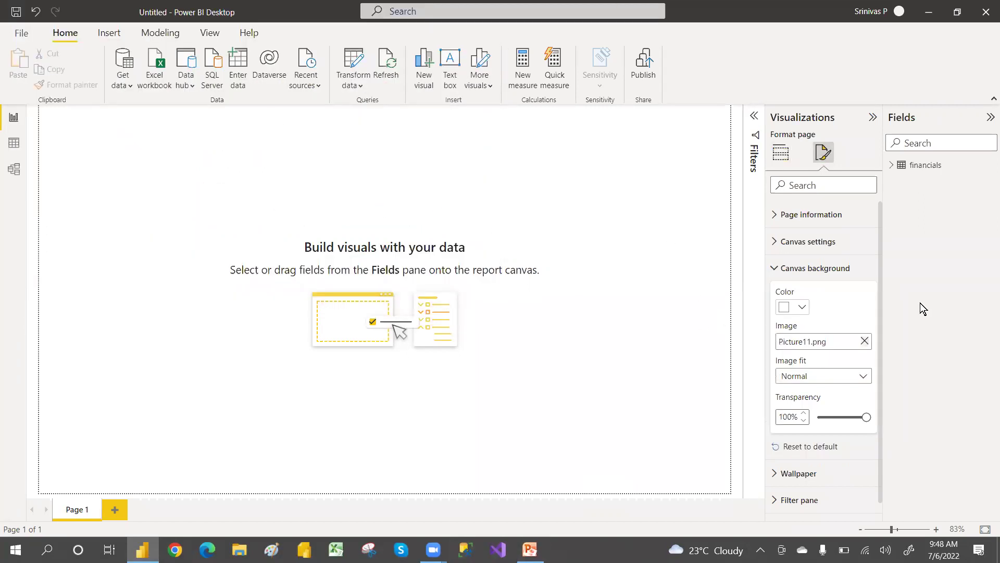
Set the background image fit to Fit and its transparency to 18%
left_click(812, 375)
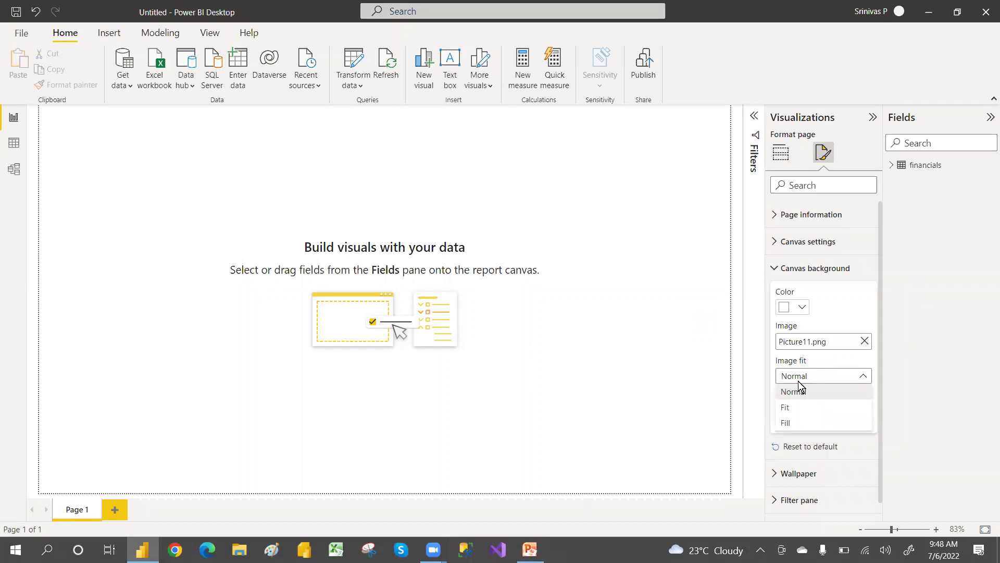
left_click(785, 407)
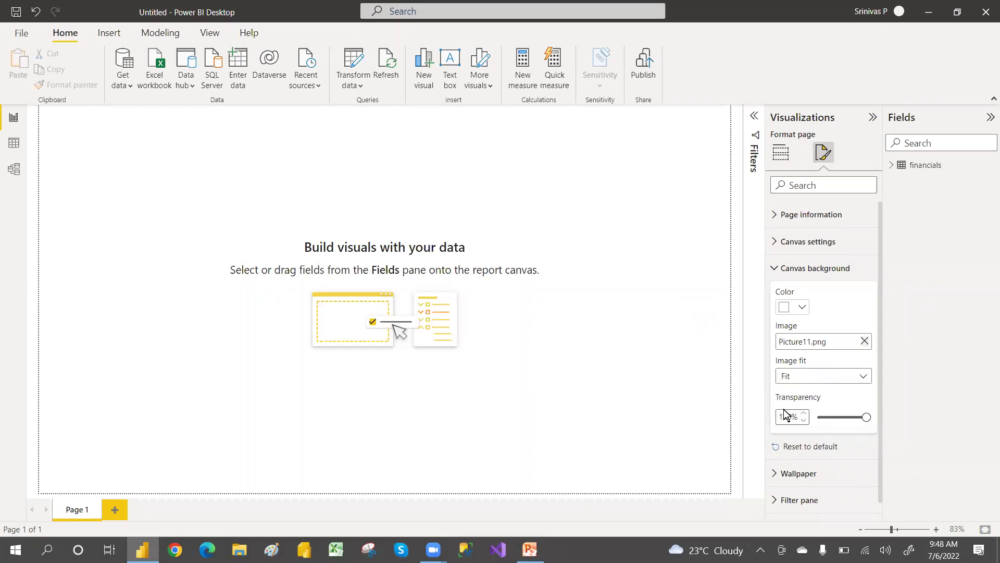
left_click(837, 417)
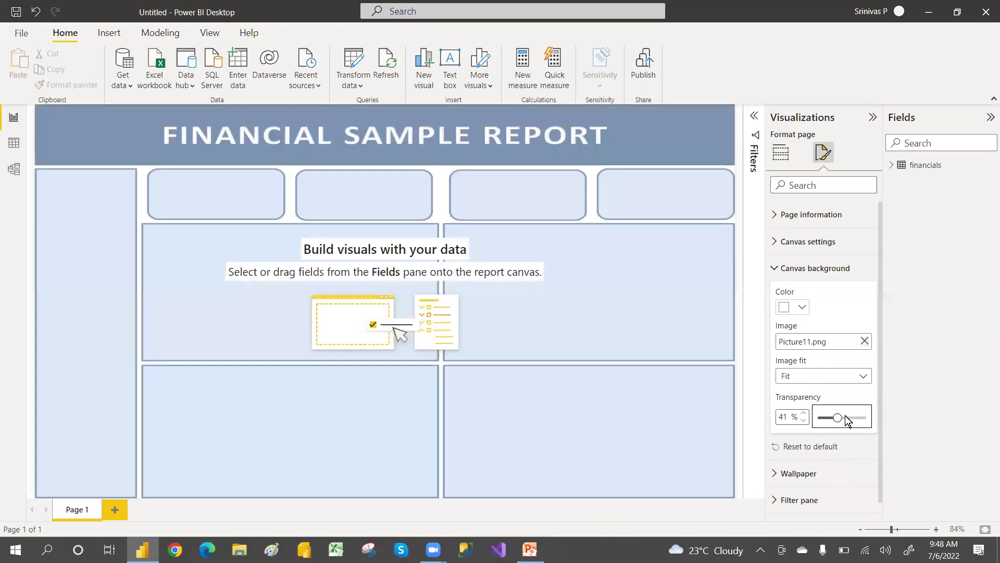
left_click(848, 417)
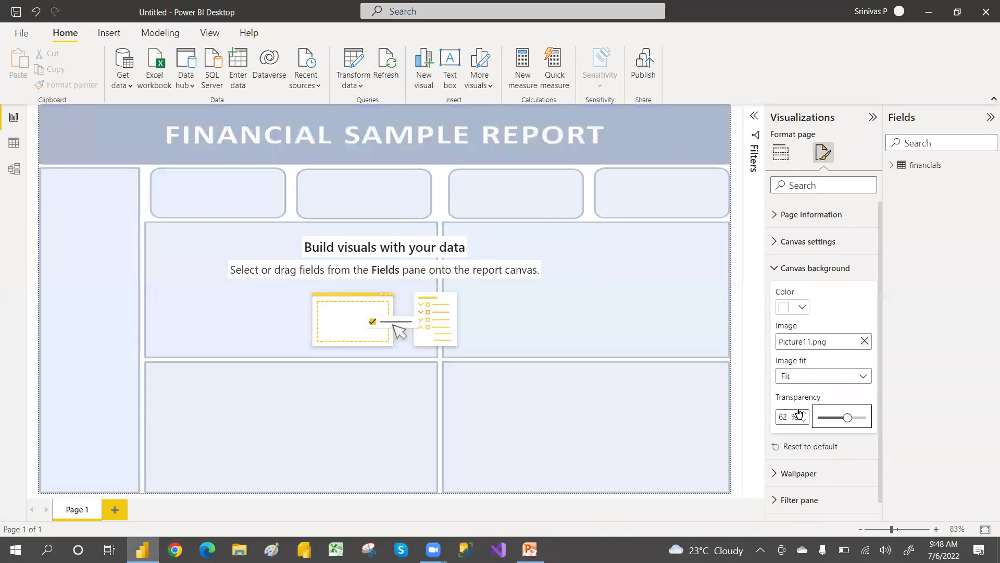
left_click(854, 417)
left_click_drag(854, 418, 825, 418)
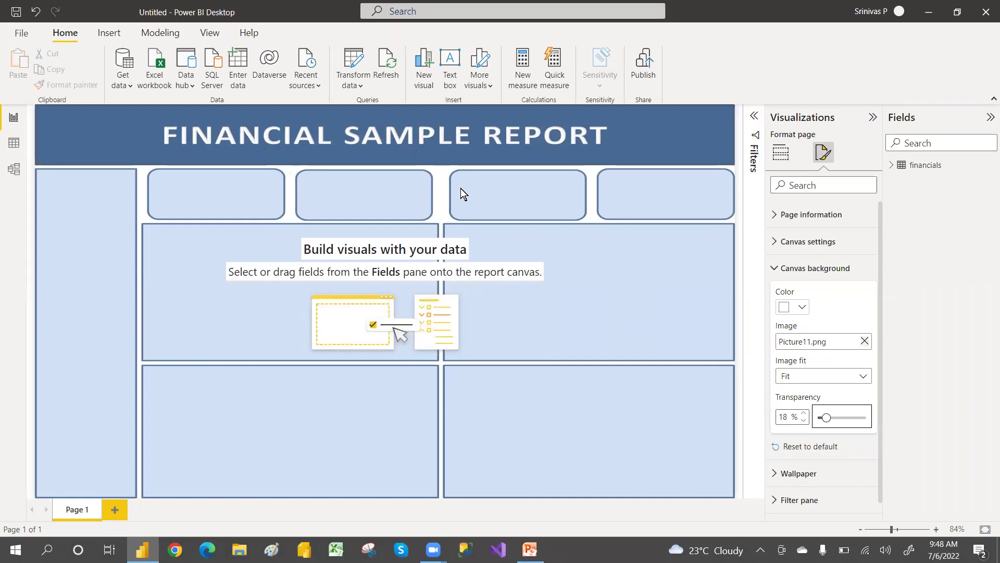
left_click(772, 270)
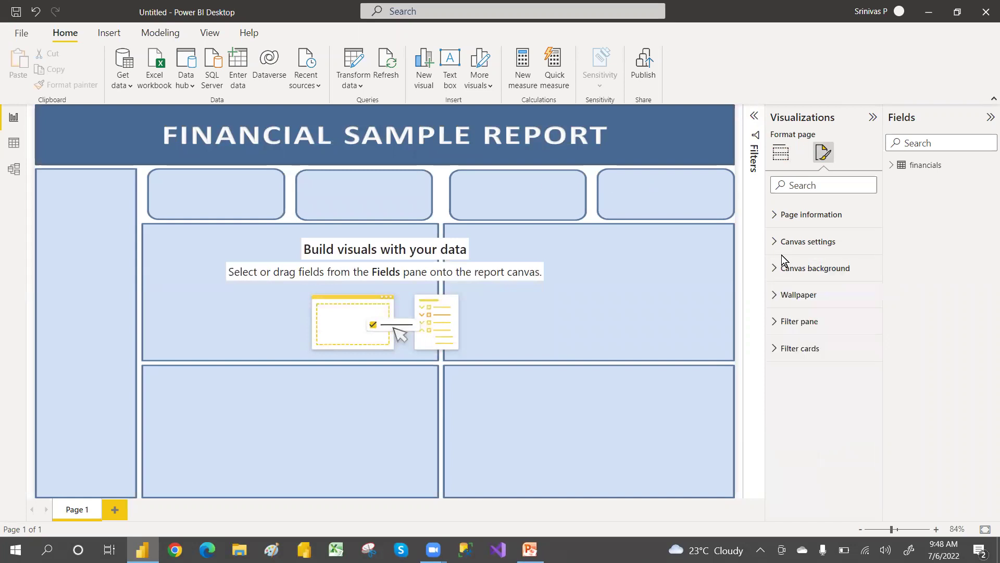
Create a pie chart of Sales by Country from the financials table and move it over the upper-left panel
left_click(891, 166)
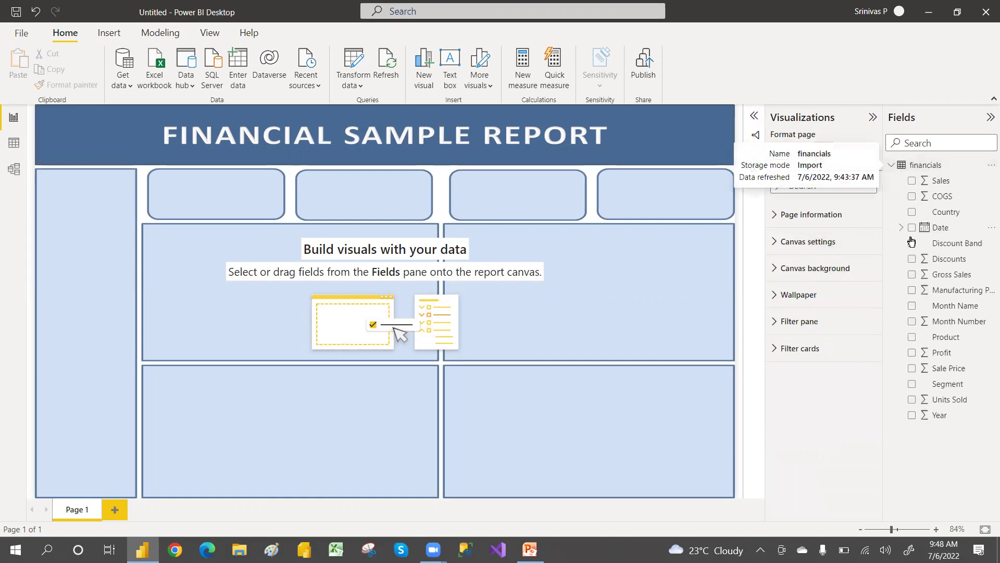
left_click(911, 212)
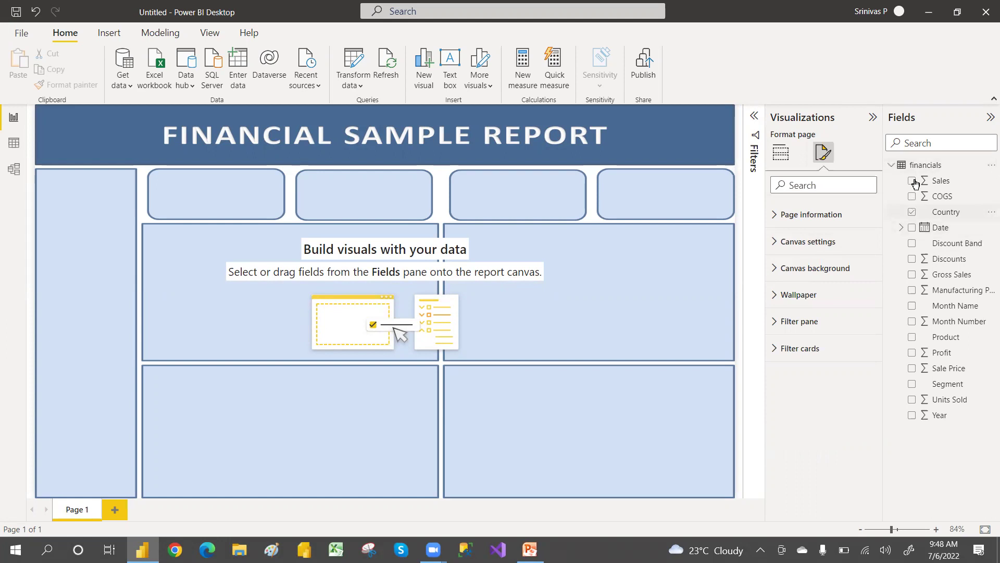
left_click(911, 181)
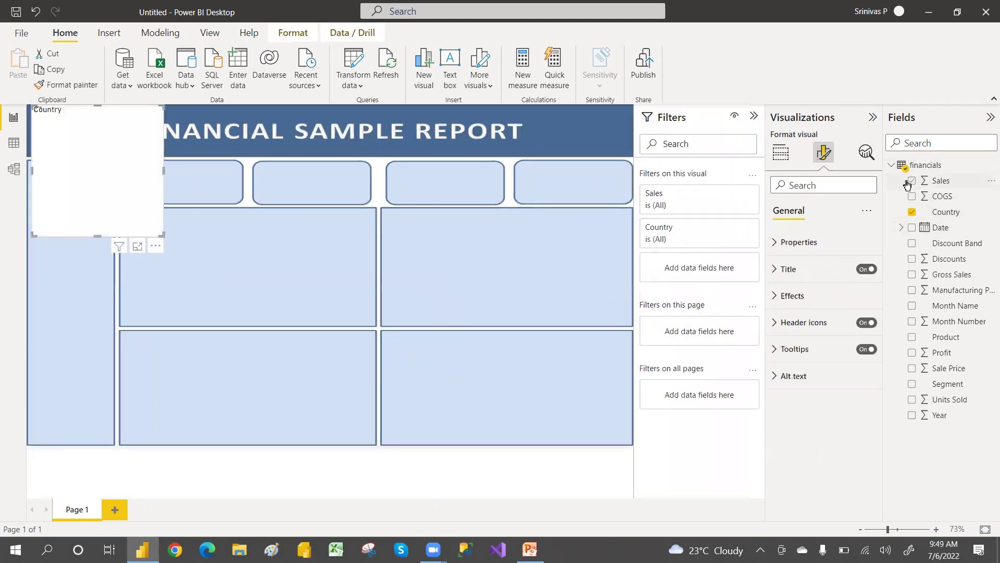
left_click_drag(108, 168, 232, 280)
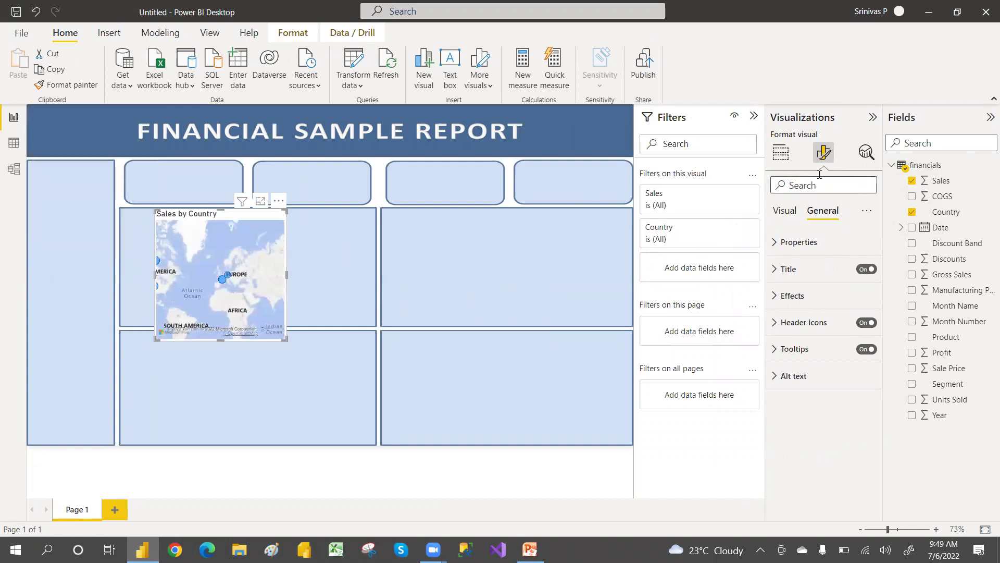
left_click(780, 153)
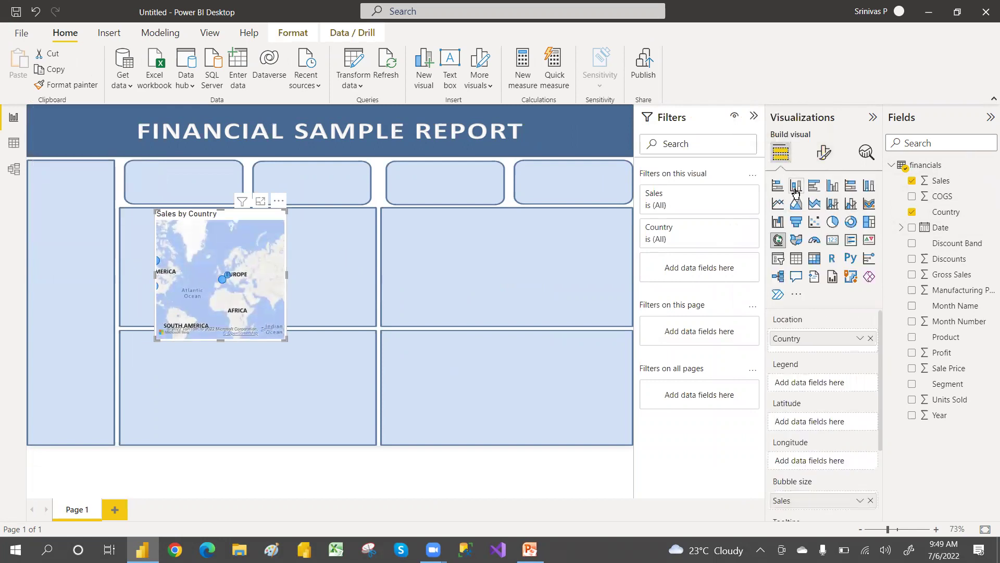
left_click(833, 224)
Resize the Sales by Country pie chart to fill the upper-left panel within its border
left_click_drag(281, 336, 371, 321)
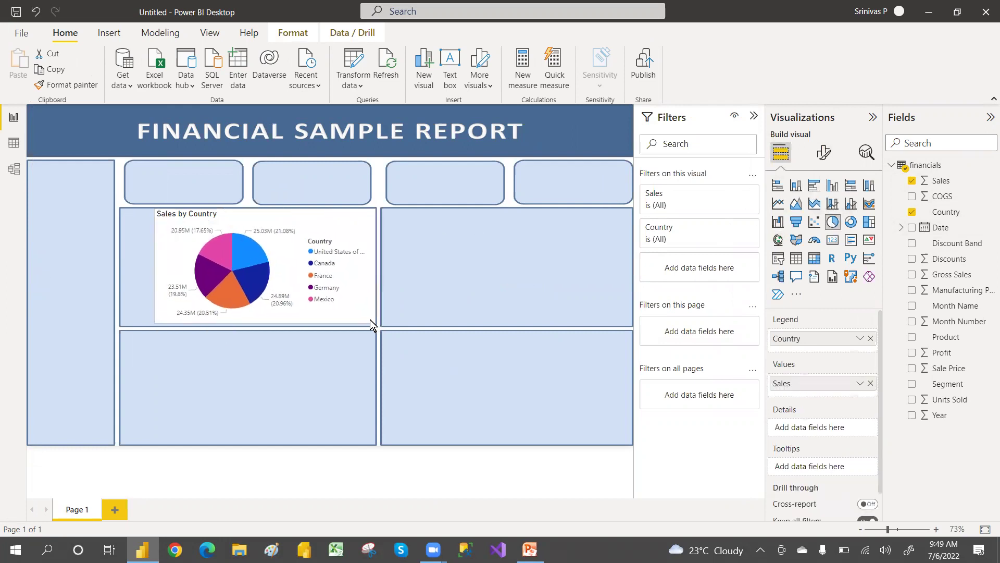
left_click_drag(155, 317, 123, 319)
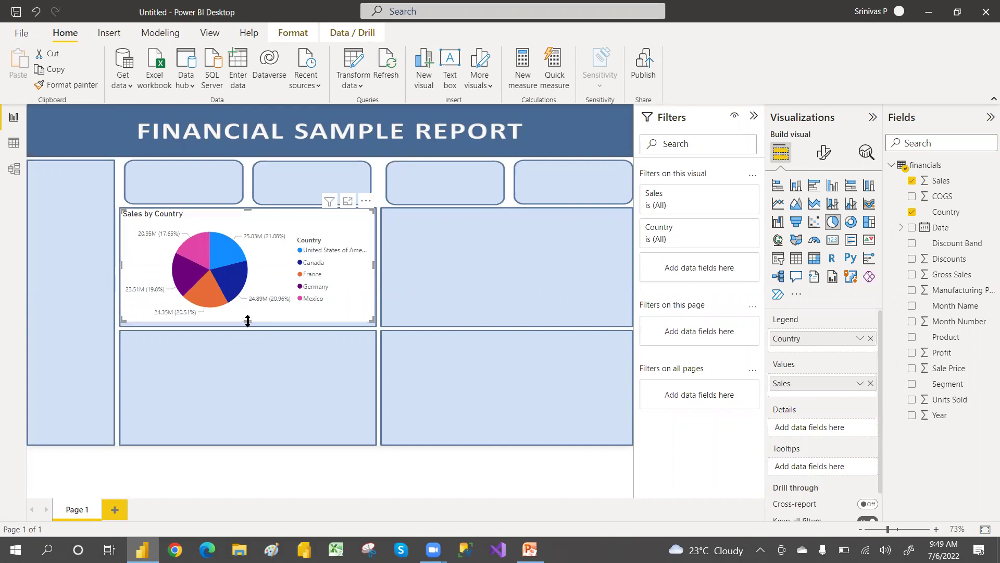
left_click_drag(247, 324, 248, 324)
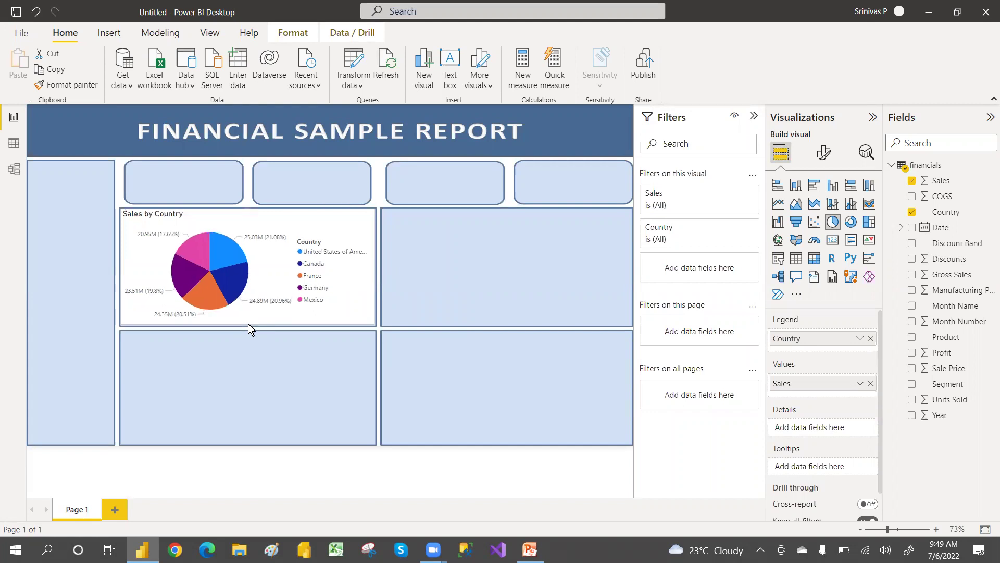
Add a separate line chart of Sales over the Date hierarchy
left_click(560, 254)
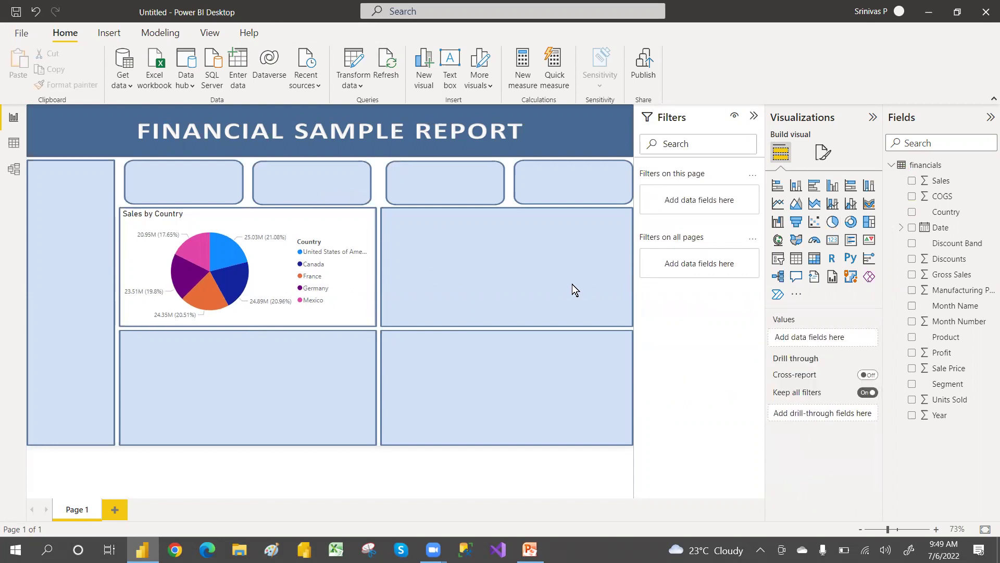
left_click(912, 228)
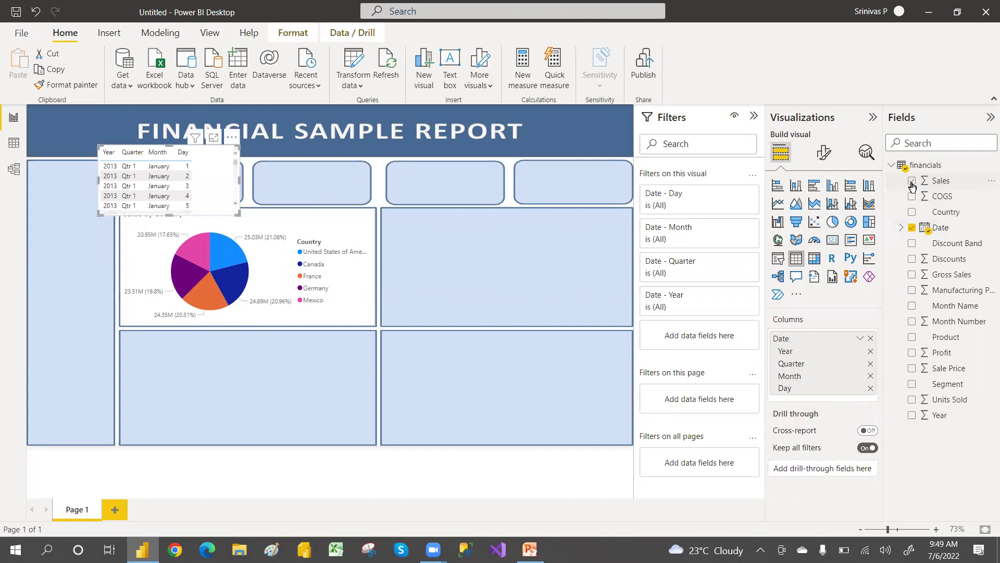
left_click(912, 181)
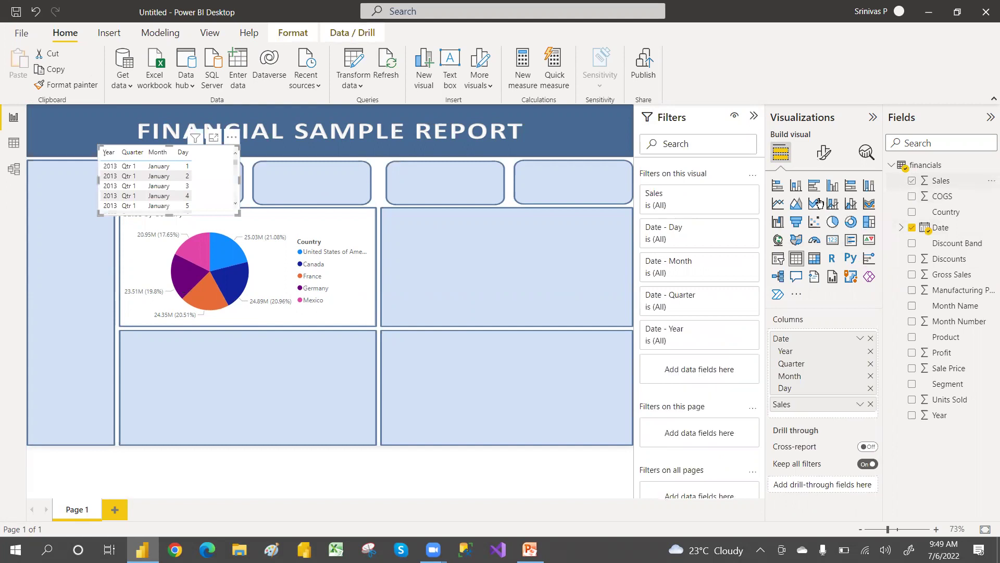
left_click(777, 205)
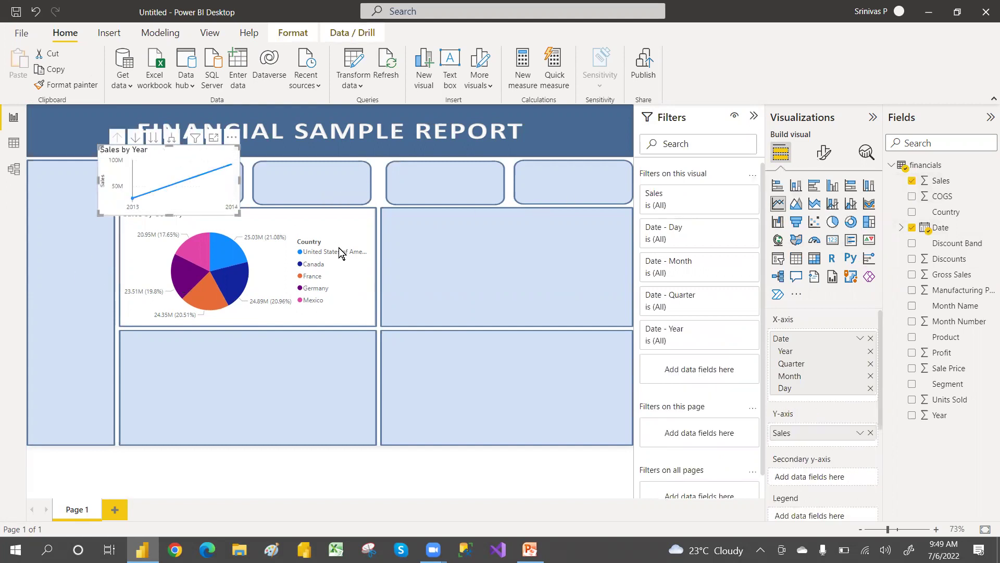
Expand the Sales line chart to the Year and Quarter level and fit it into the upper-right panel
left_click_drag(173, 142, 458, 236)
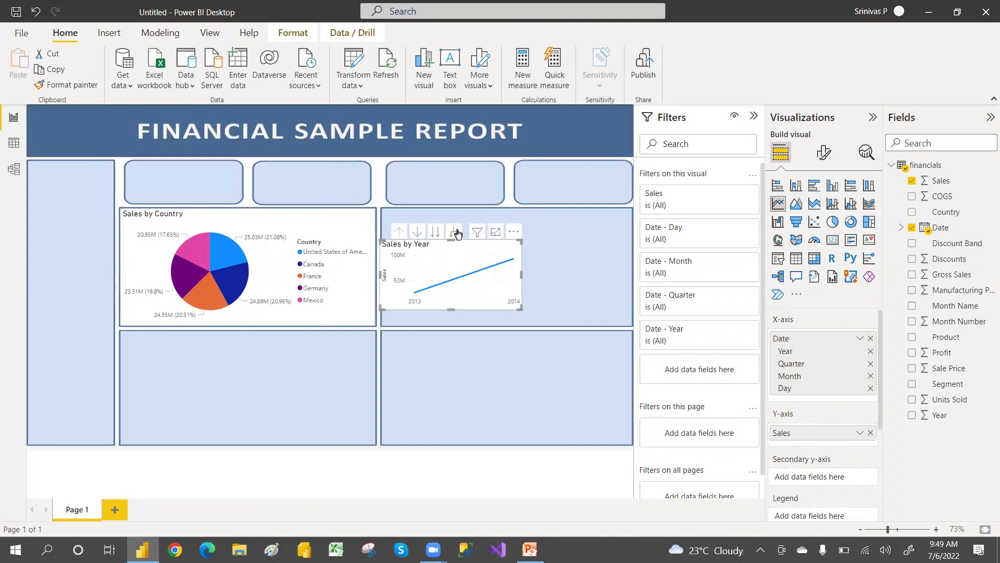
left_click(455, 233)
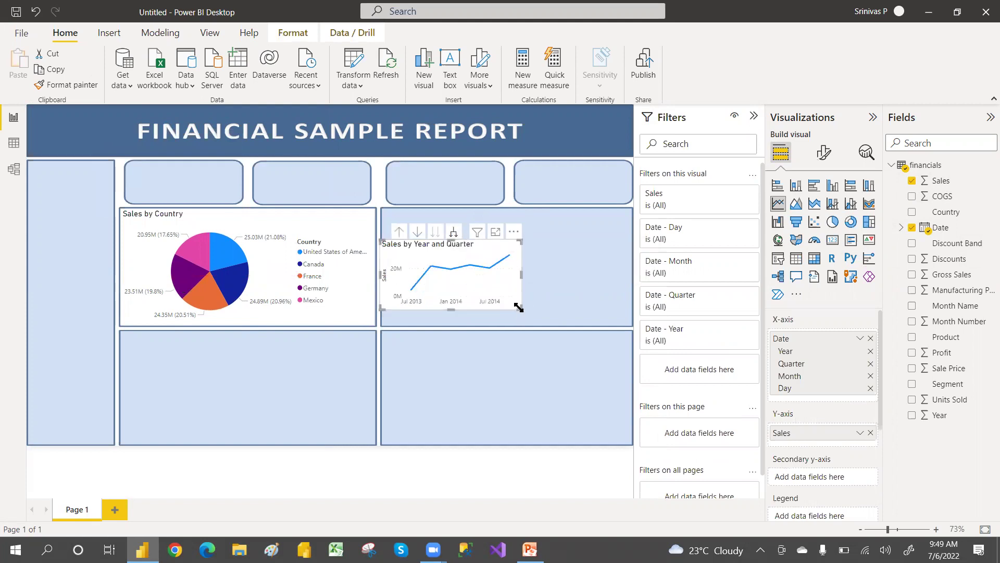
left_click_drag(519, 306, 628, 318)
left_click_drag(381, 244, 383, 239)
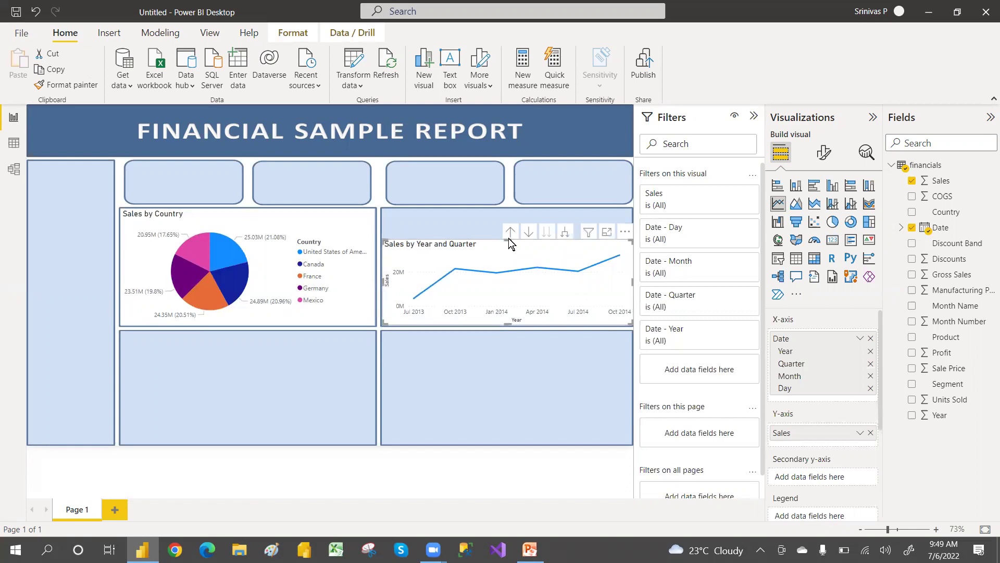
left_click_drag(507, 239, 501, 209)
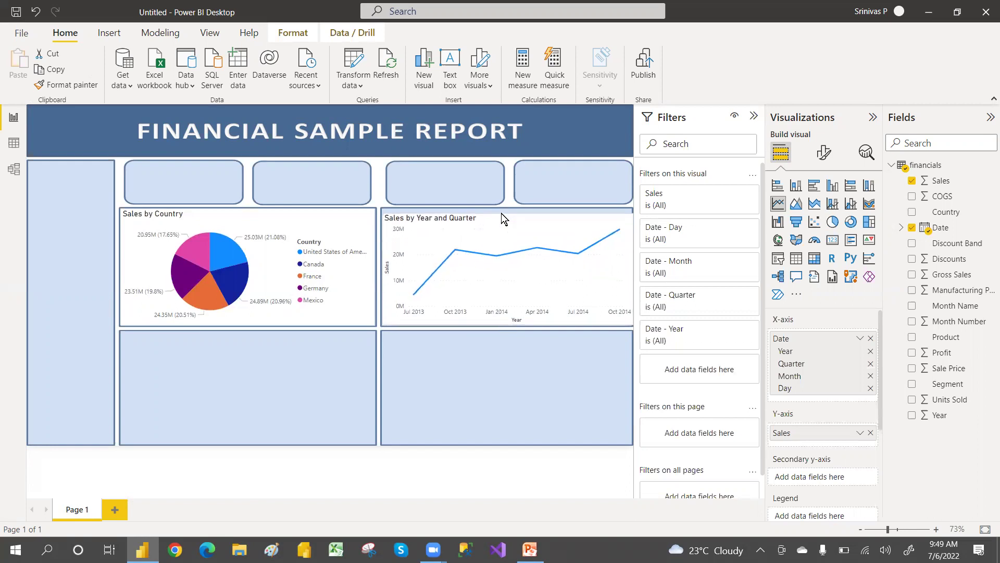
left_click(478, 387)
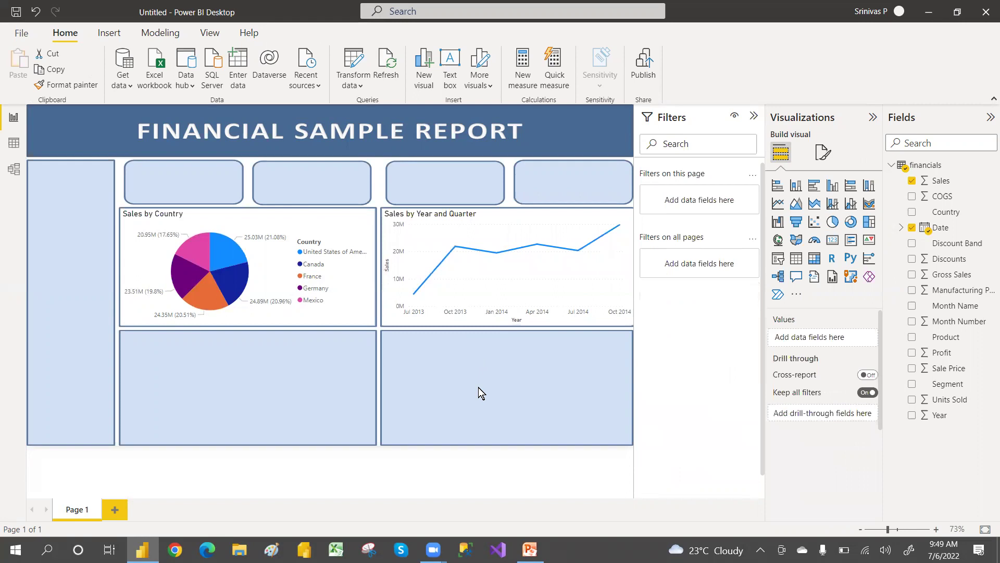
Try to align the right edge of the Sales by Year and Quarter chart with the panel border by resizing it
left_click(596, 283)
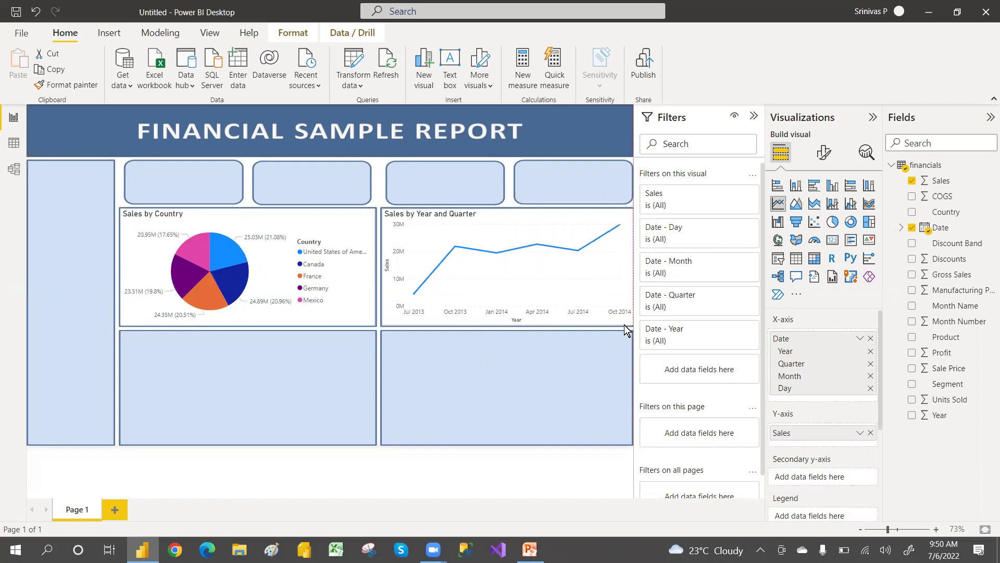
left_click(624, 324)
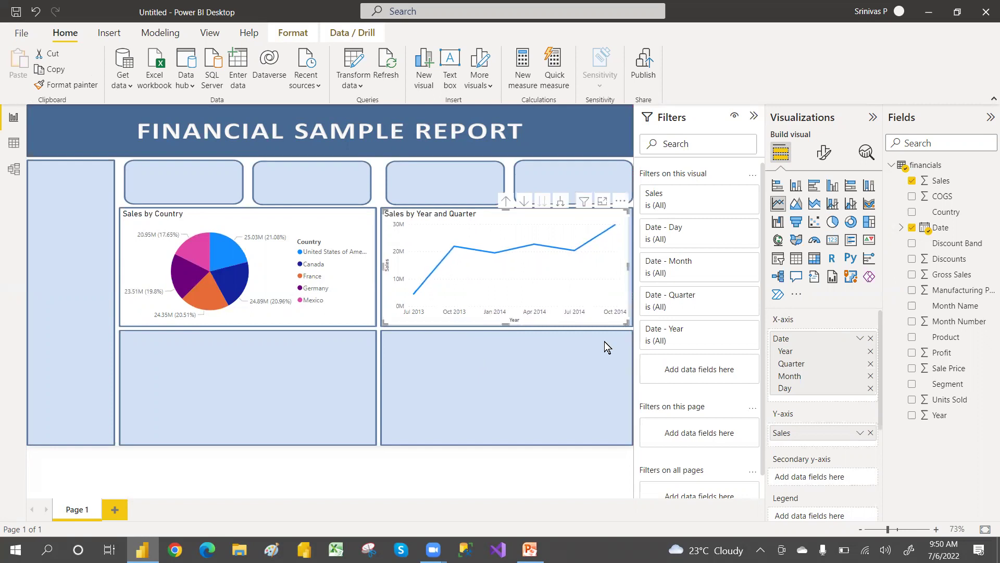
left_click(575, 373)
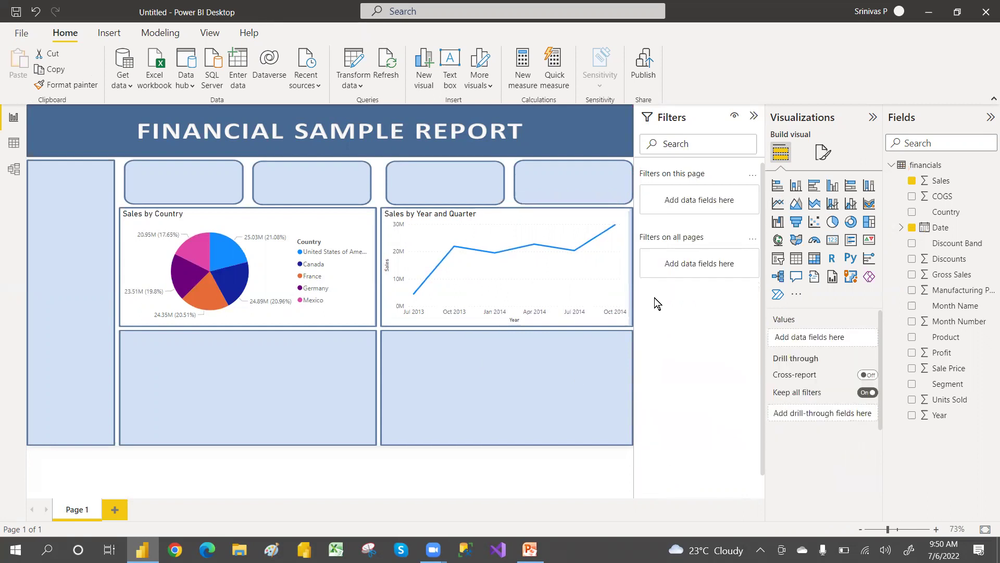
left_click(626, 263)
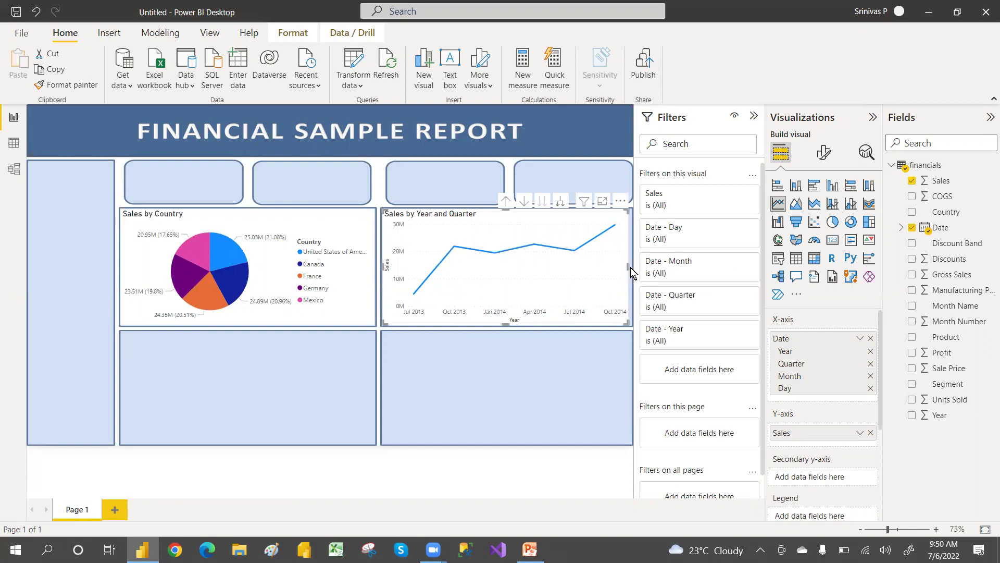
left_click_drag(630, 266, 633, 267)
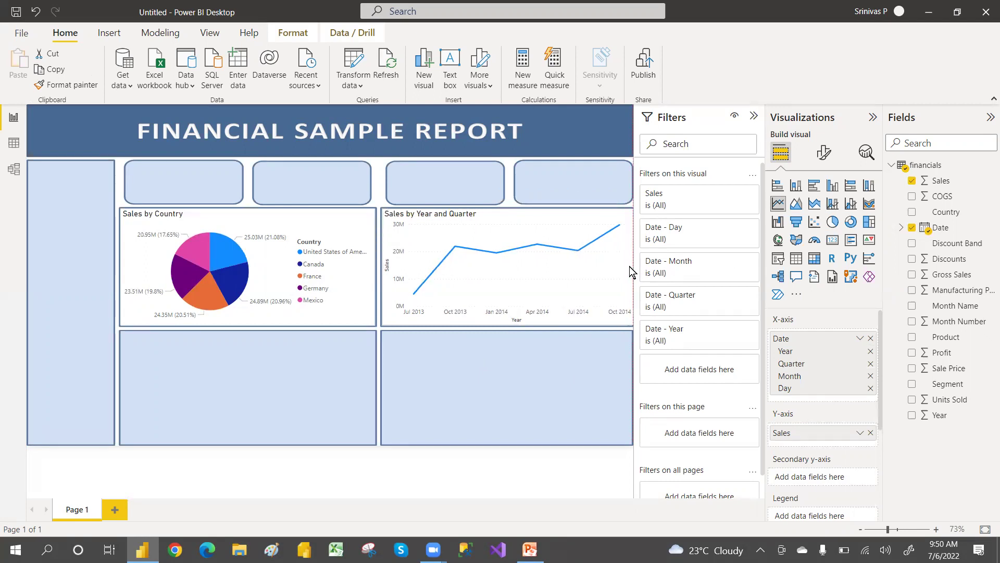
left_click(555, 377)
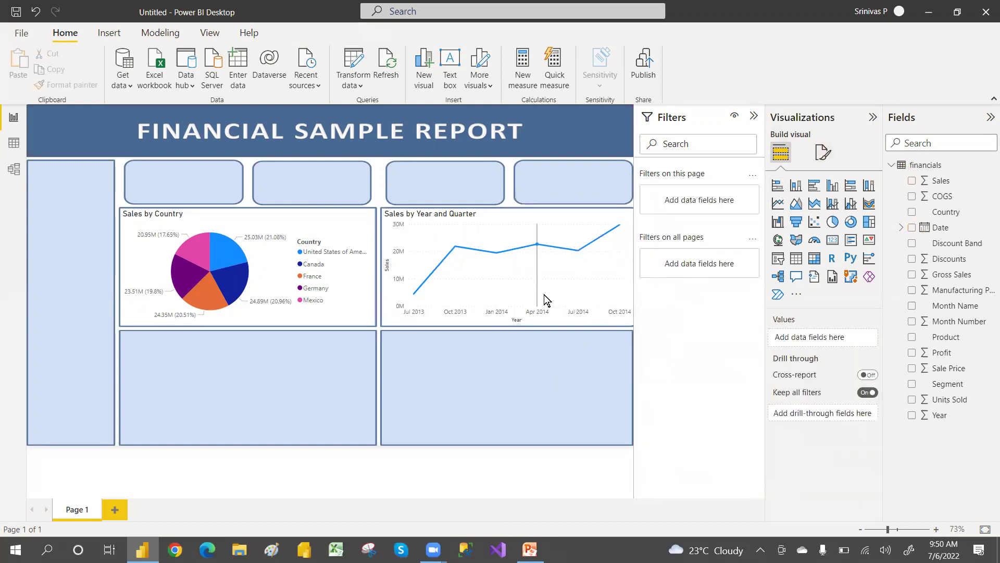
Set the width of the Sales by Year and Quarter line chart to 527 in its size properties
right_click(587, 288)
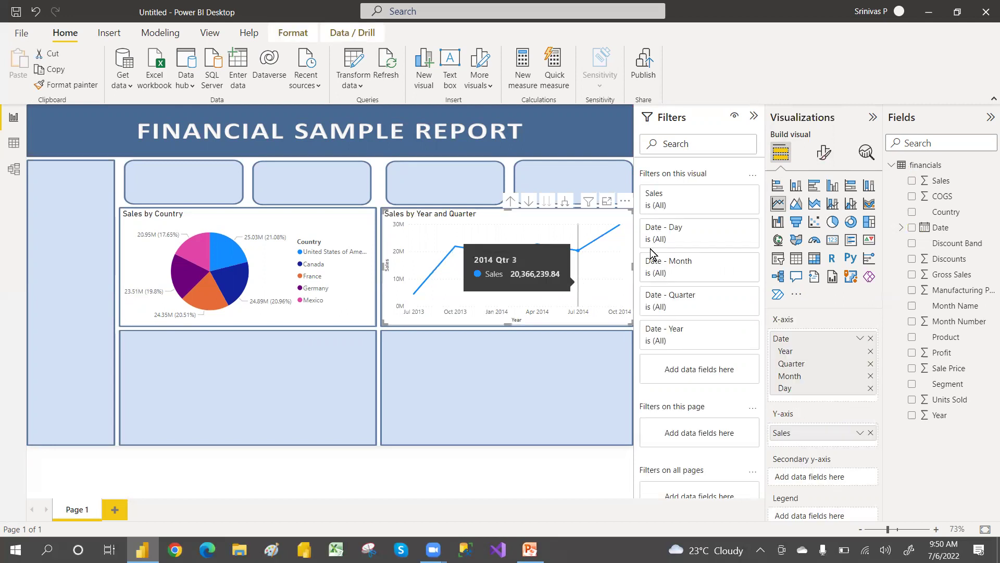
left_click(822, 158)
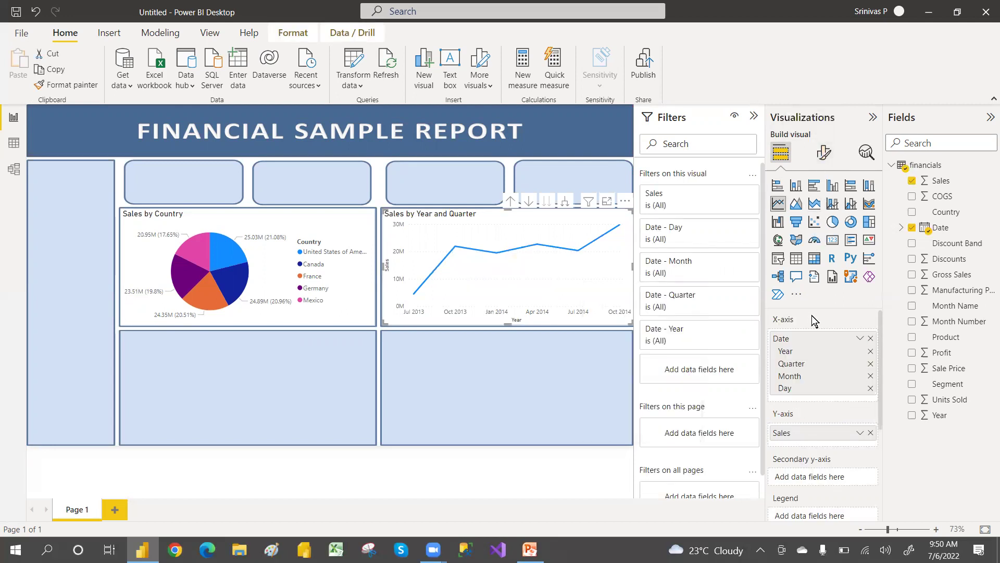
left_click(824, 153)
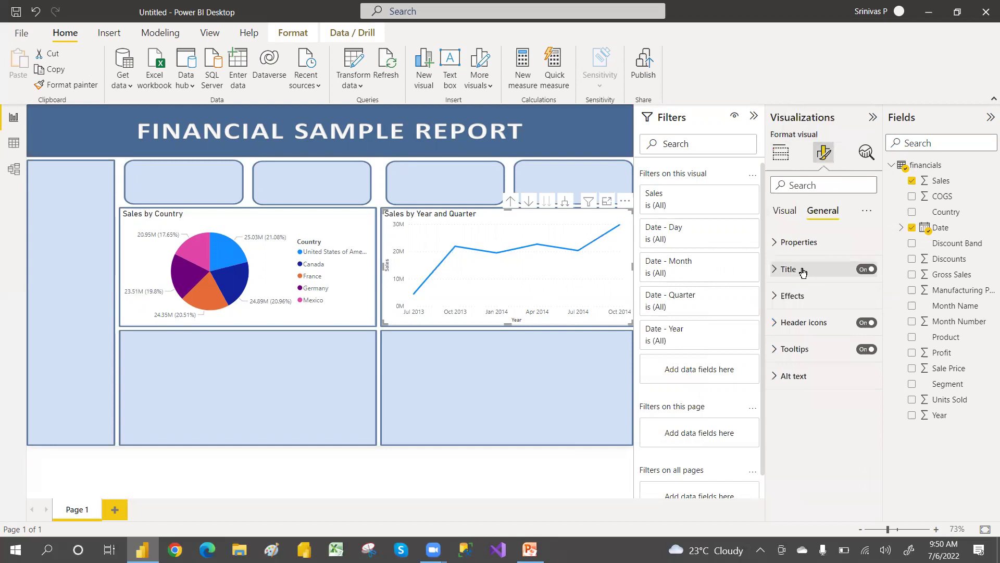
left_click(791, 244)
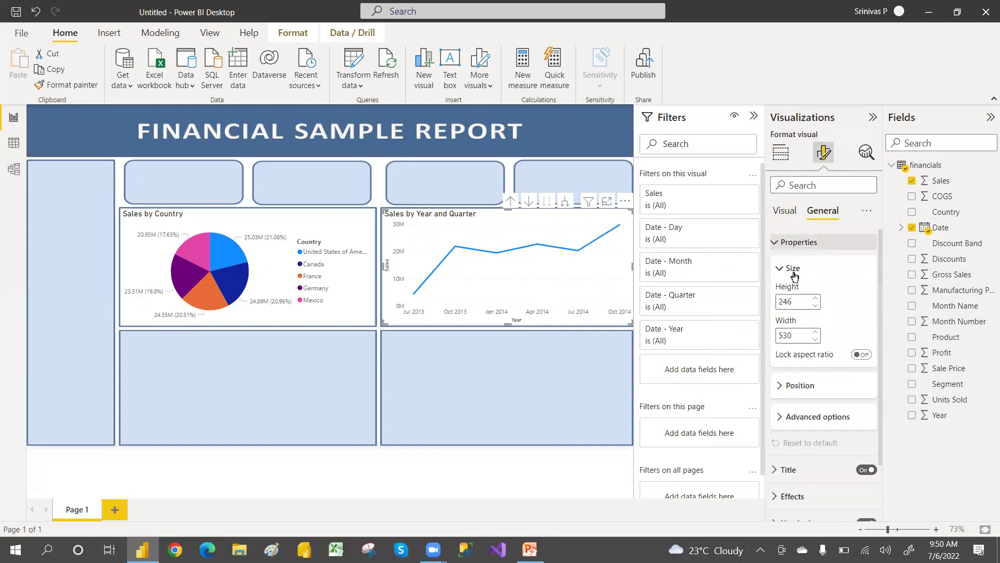
left_click(815, 340)
left_click(815, 340)
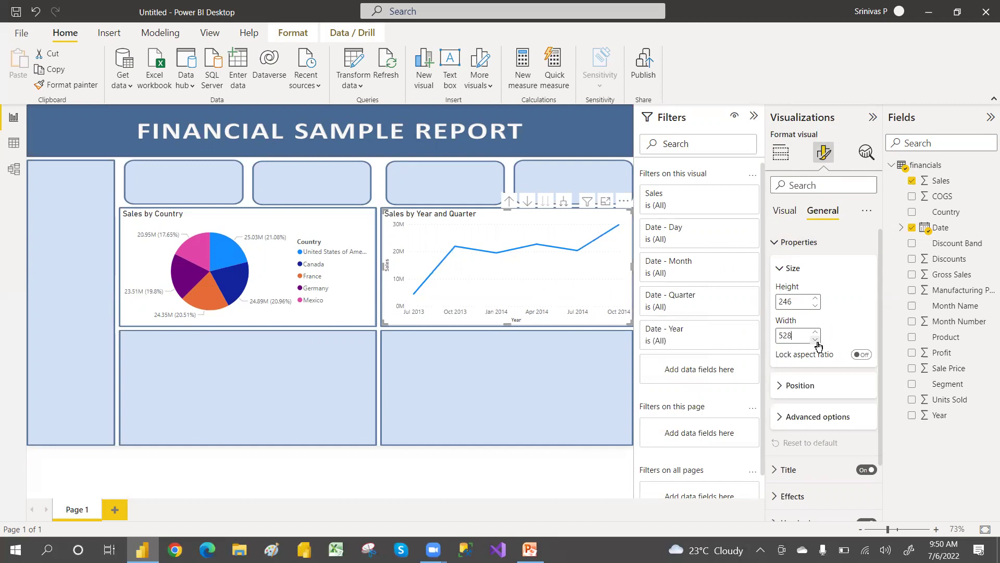
left_click(816, 339)
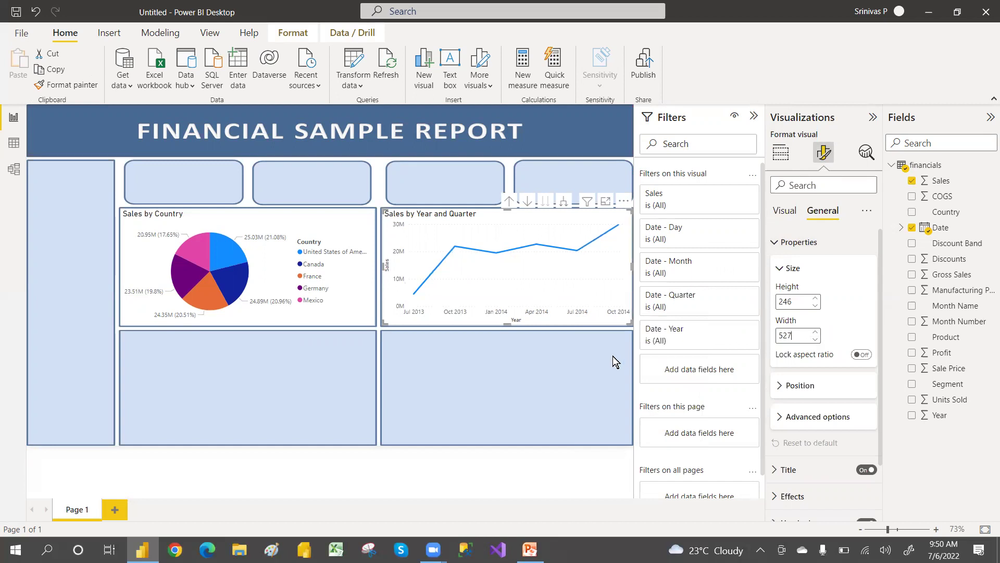
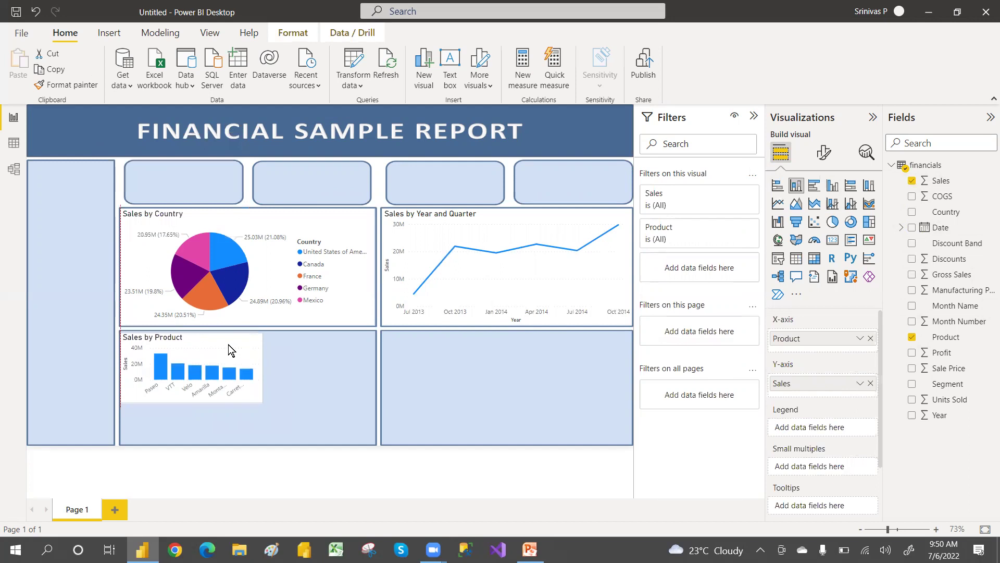
Enlarge the Sales by Product column chart across the lower-left panel and set its height to 230 and width to 537
left_click_drag(260, 403, 369, 442)
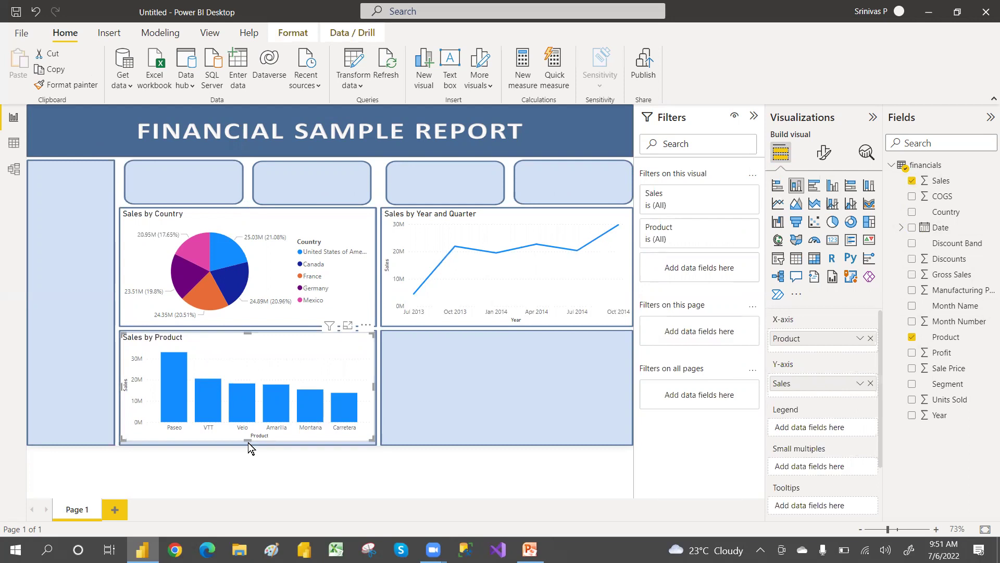
left_click_drag(248, 442, 249, 440)
left_click(827, 154)
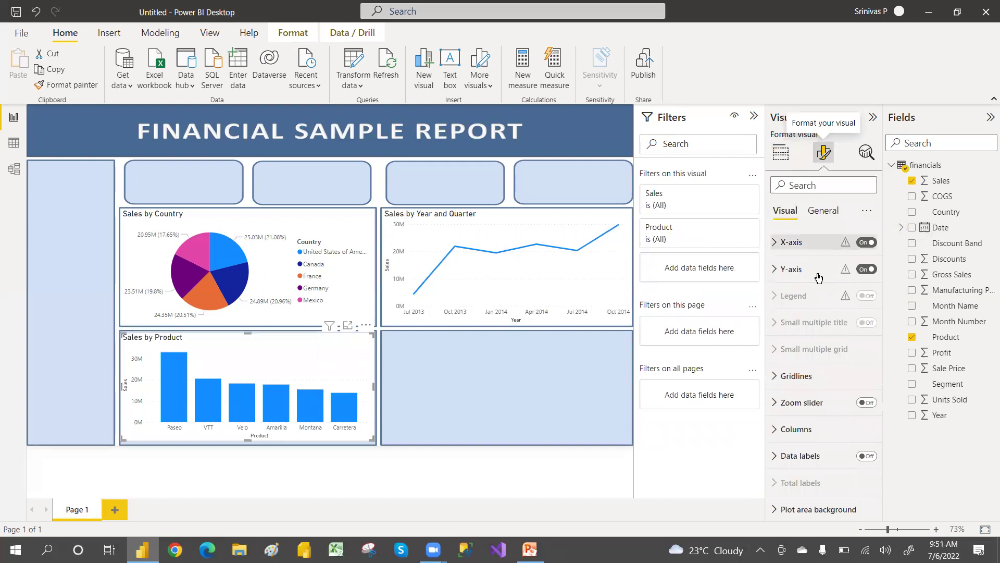
left_click(832, 211)
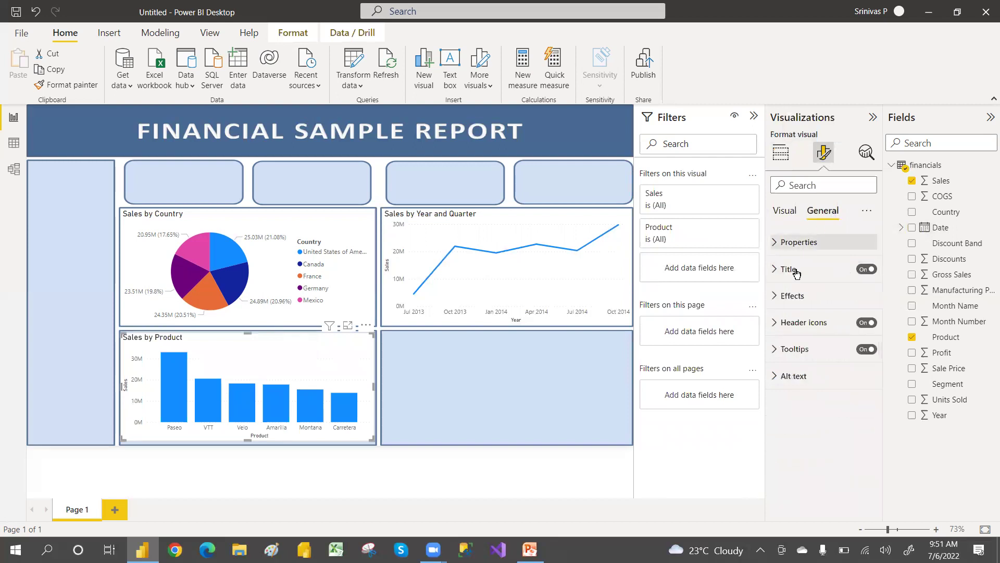
left_click(805, 244)
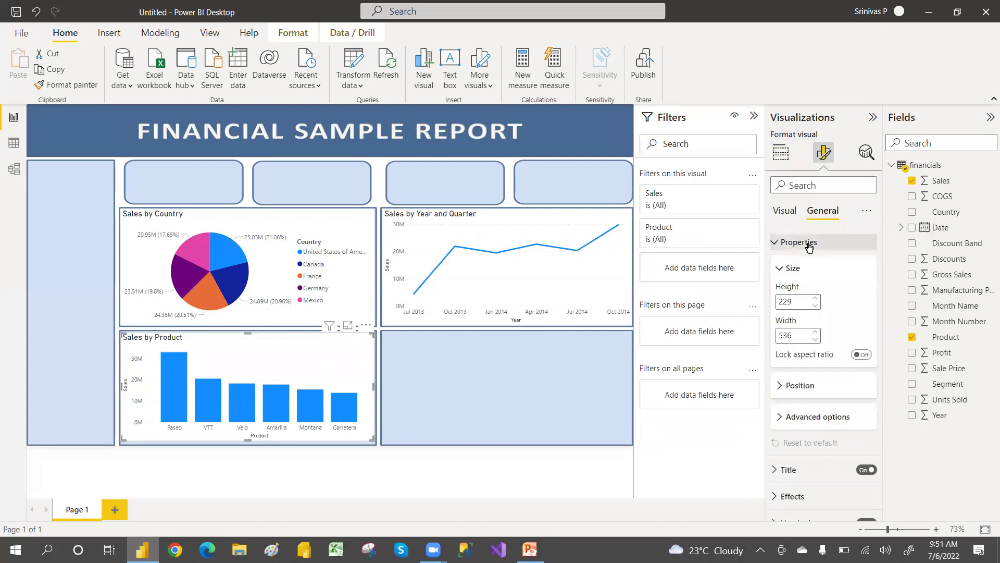
left_click(815, 332)
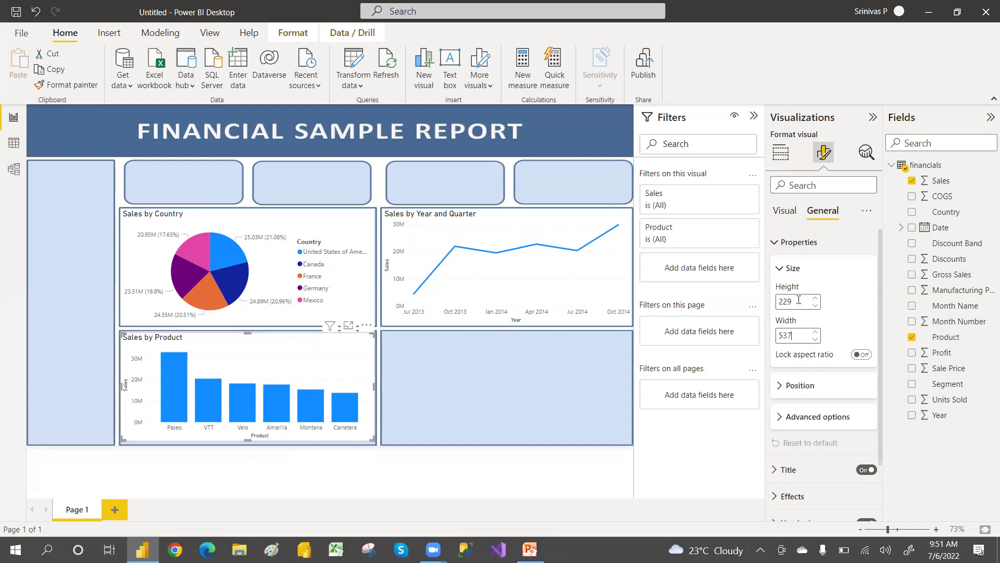
left_click(815, 300)
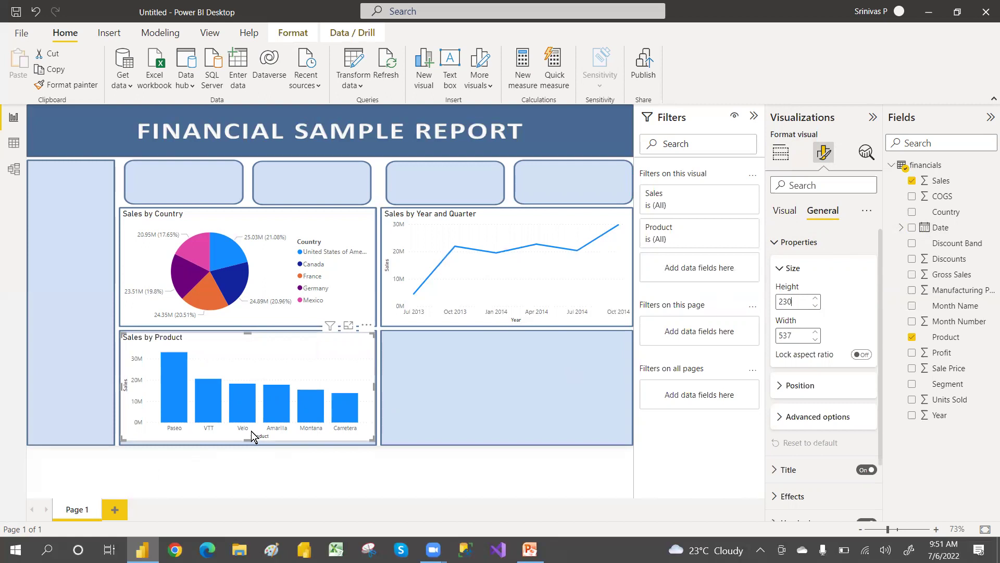
Extend the Sales by Product chart's bottom edge to a height of 239 and nudge the chart slightly upward within its panel
left_click_drag(247, 441, 249, 447)
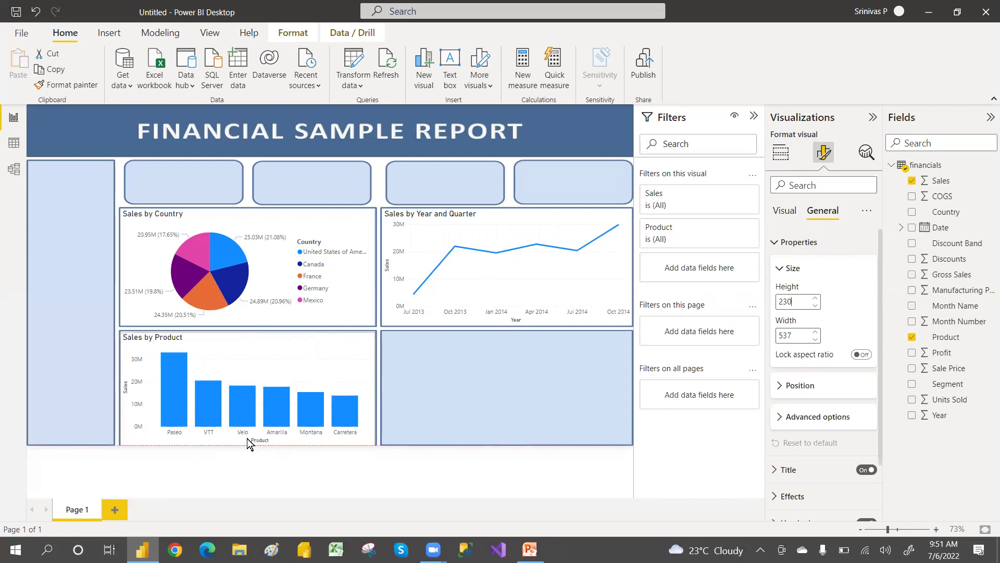
left_click_drag(248, 441, 247, 440)
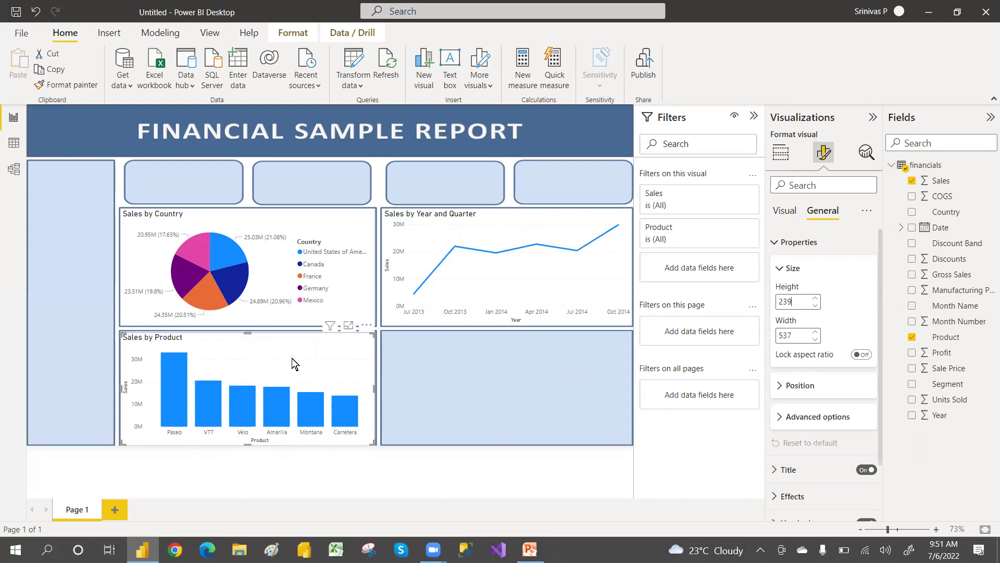
key("Up")
key("Up")
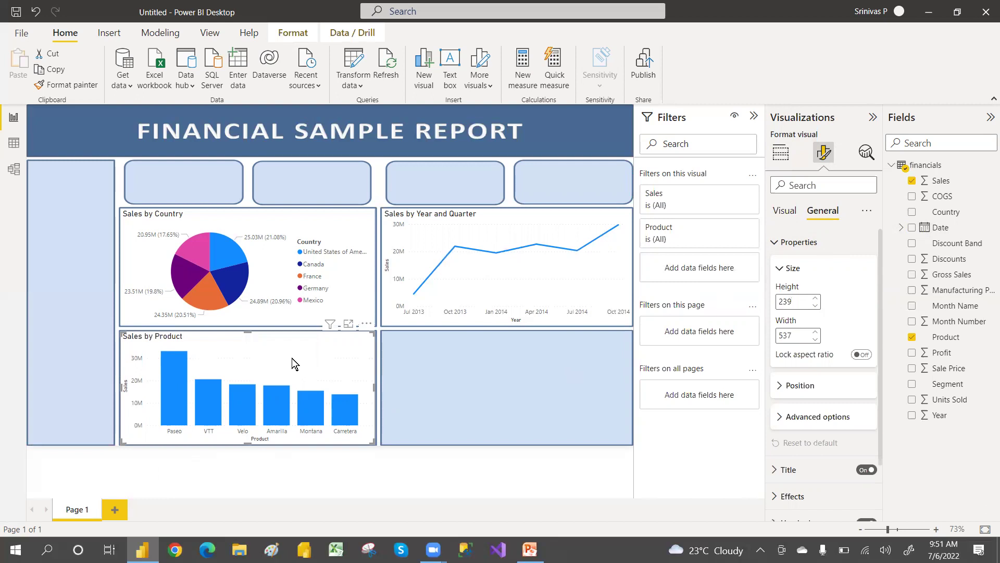
left_click(391, 470)
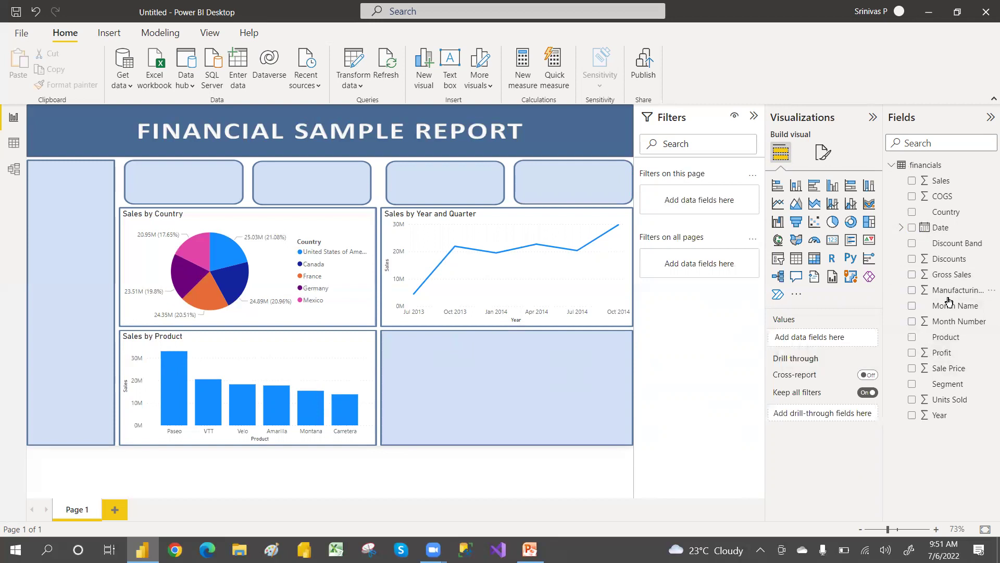
Create a funnel chart of Profit by Country from the financials table and place it over the lower-right panel
left_click(912, 212)
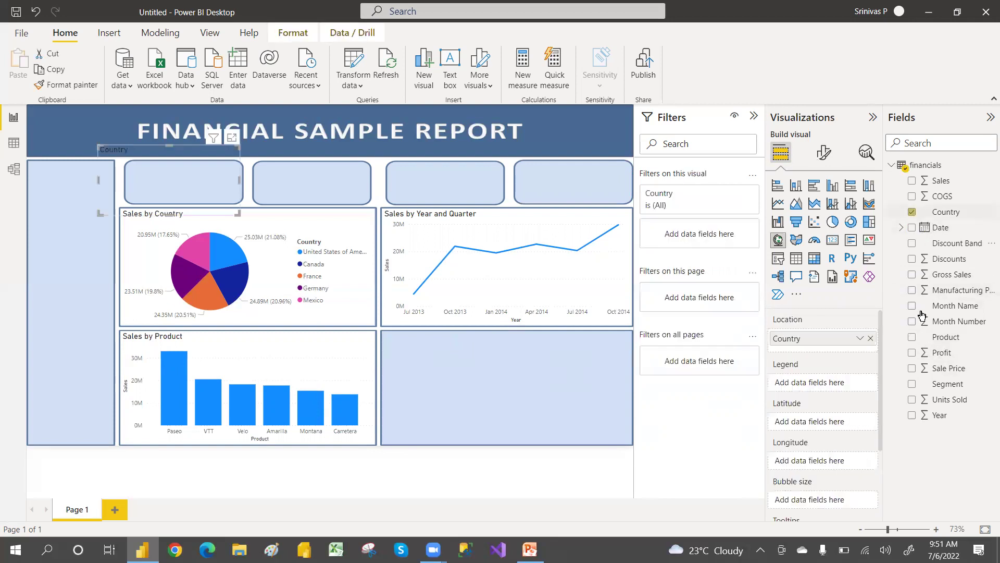
left_click(911, 337)
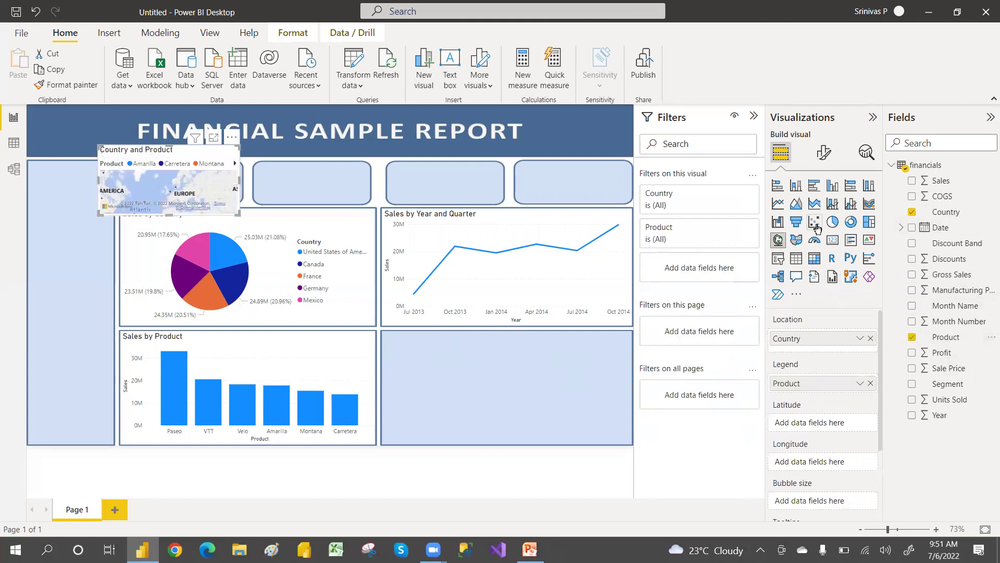
left_click(796, 222)
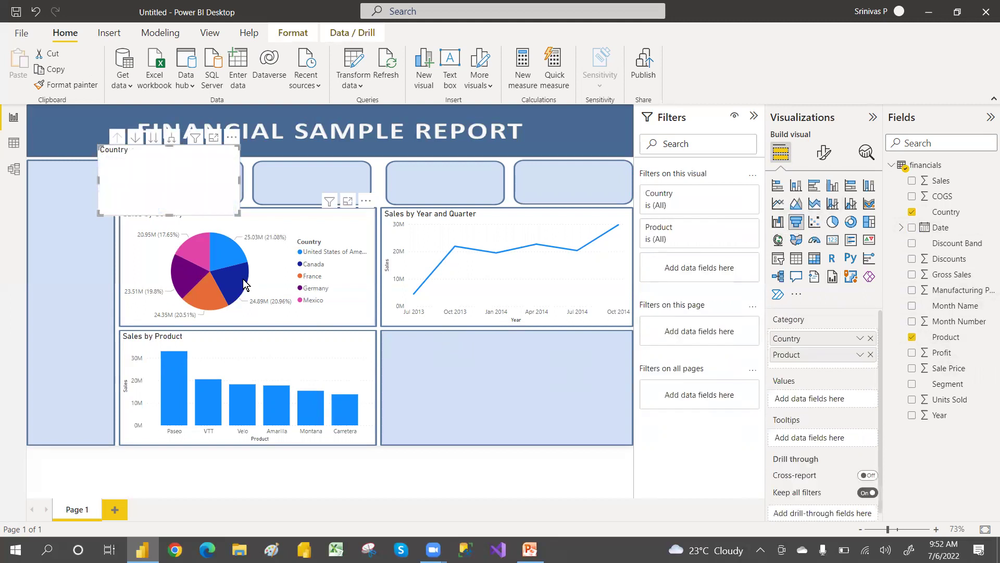
left_click_drag(160, 166, 462, 374)
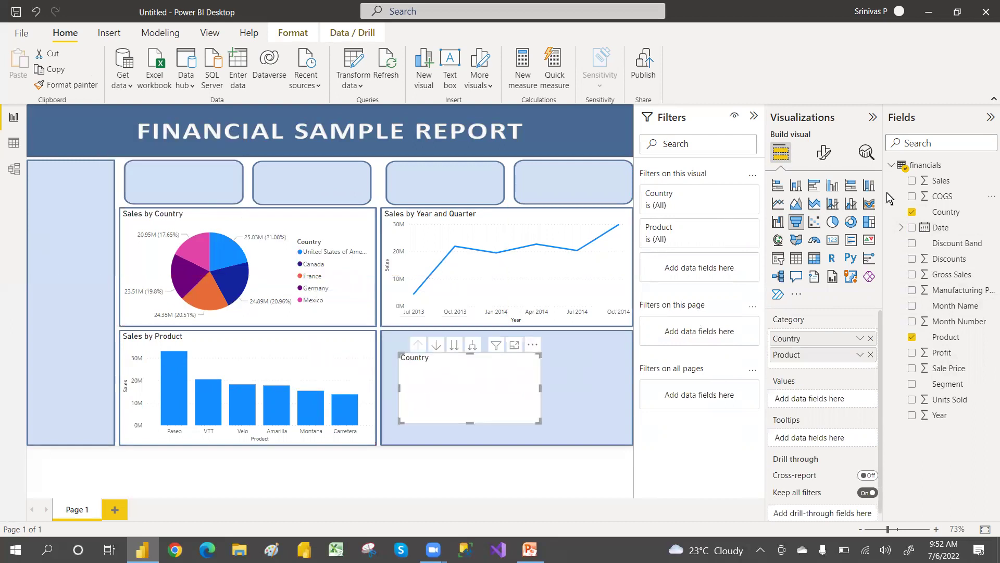
left_click(911, 338)
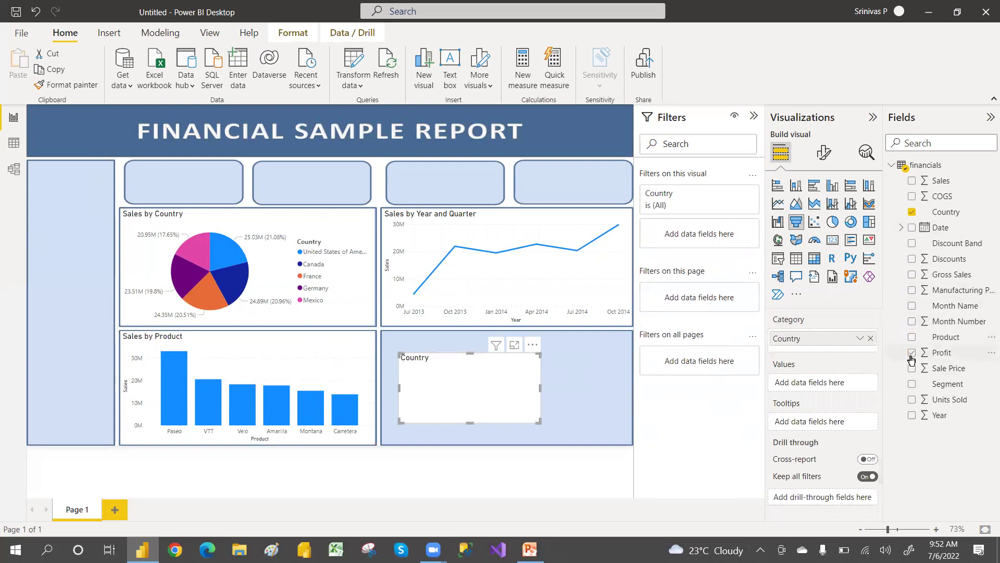
left_click(911, 354)
Resize the Profit by Country funnel chart to fill the lower-right panel within its border
left_click_drag(545, 417, 623, 439)
left_click_drag(399, 353, 385, 333)
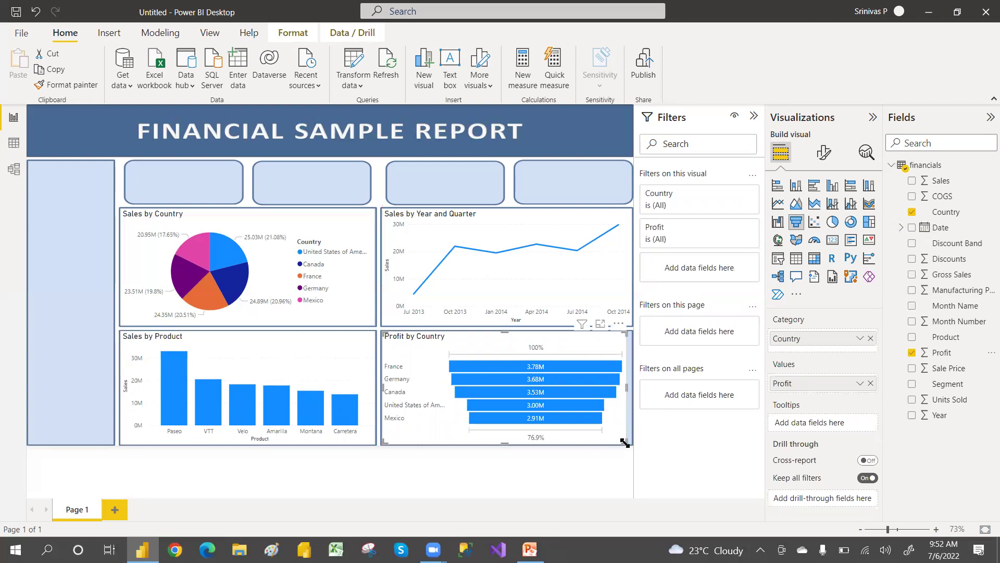
left_click_drag(624, 443, 632, 444)
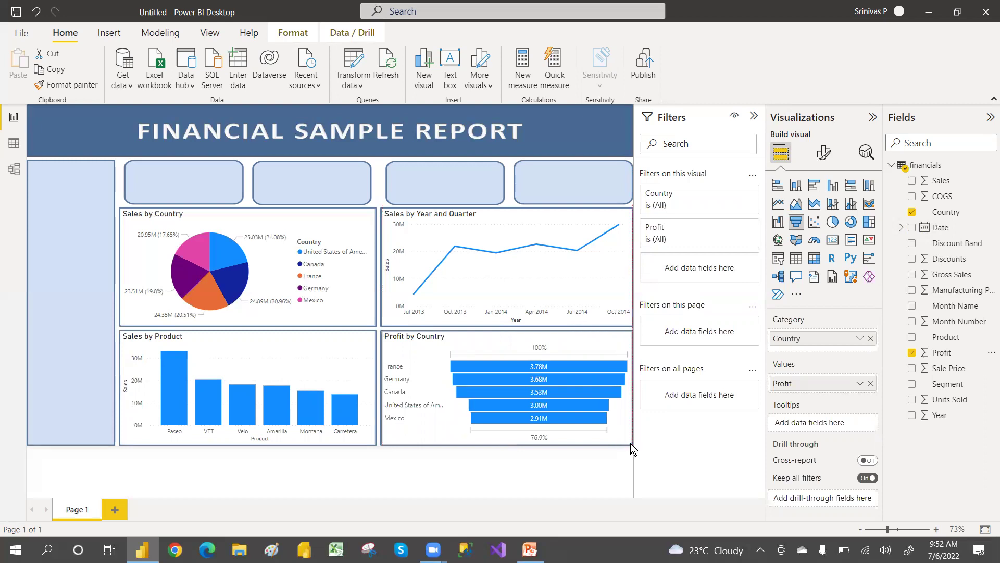
Create a card of Profit from the financials table and place it over the second KPI box above the charts
left_click(341, 471)
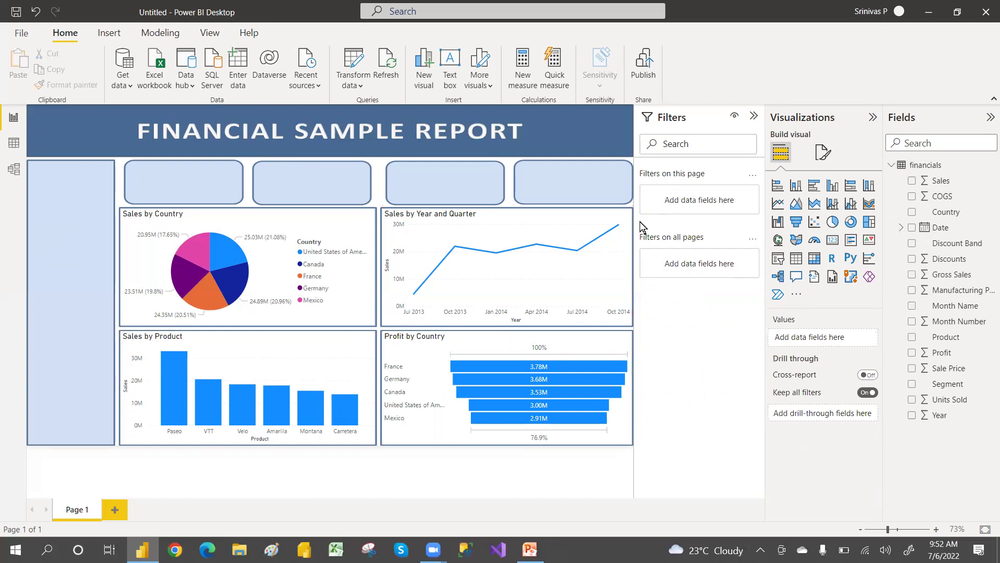
left_click(913, 354)
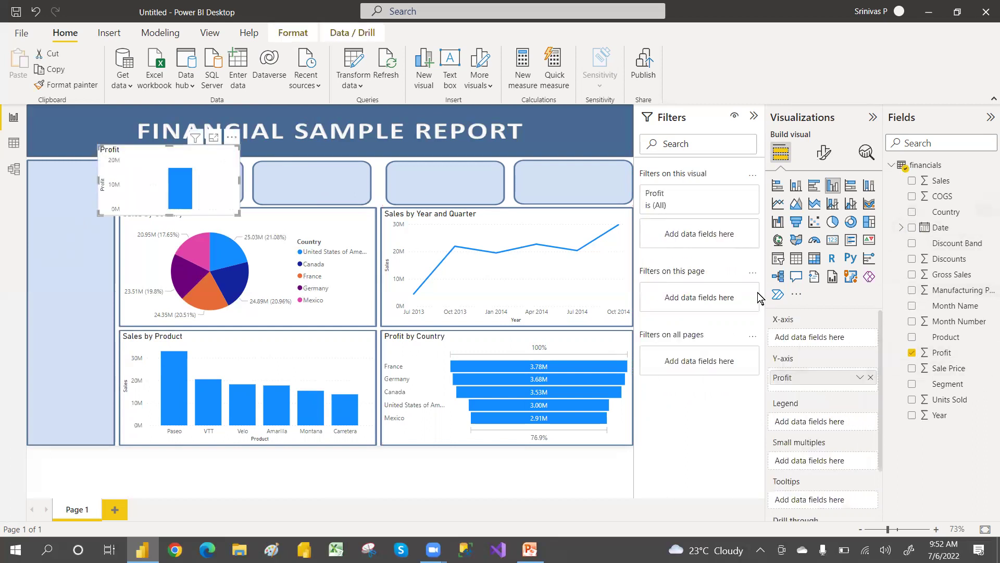
left_click(834, 242)
left_click_drag(152, 176, 308, 188)
left_click_drag(391, 224, 365, 201)
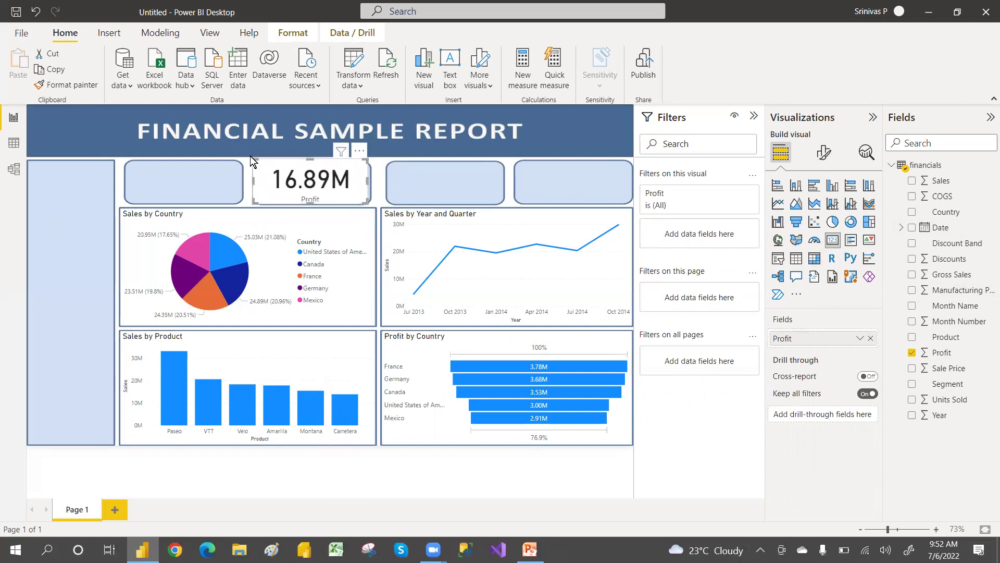
Adjust the Profit card's upper-left corner and side edge so it fits inside the rounded border of the second KPI box
left_click_drag(252, 158, 255, 162)
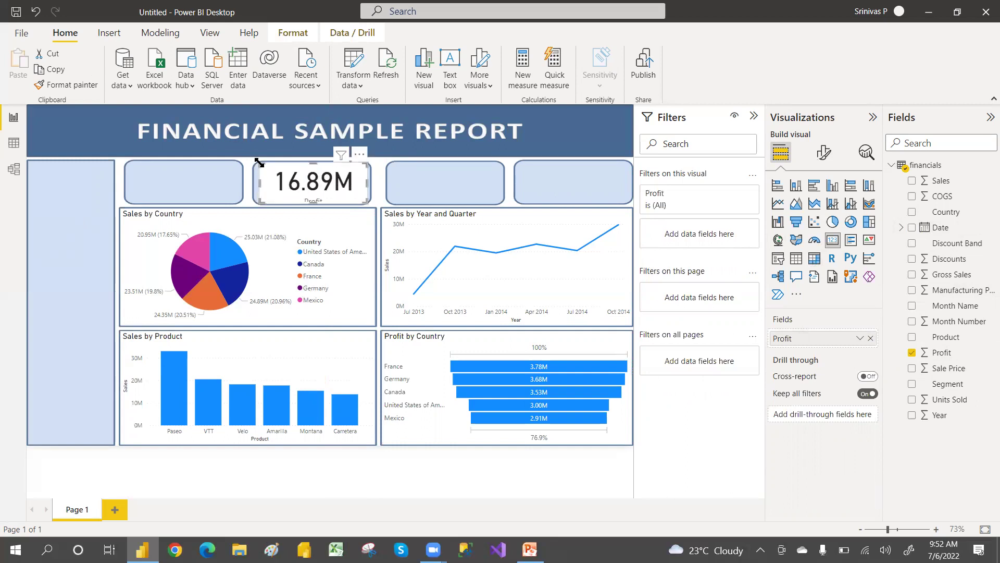
key("Escape")
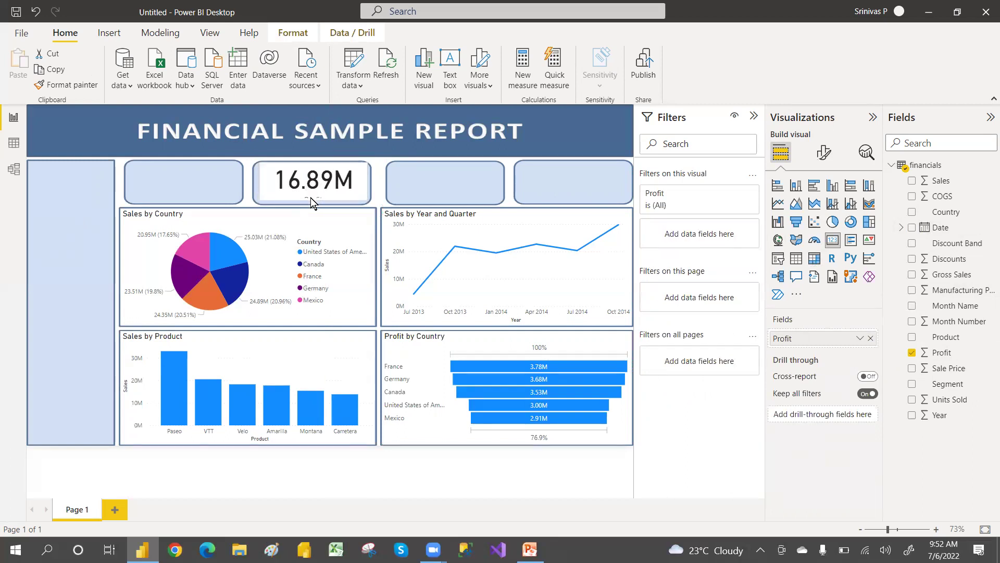
left_click(310, 198)
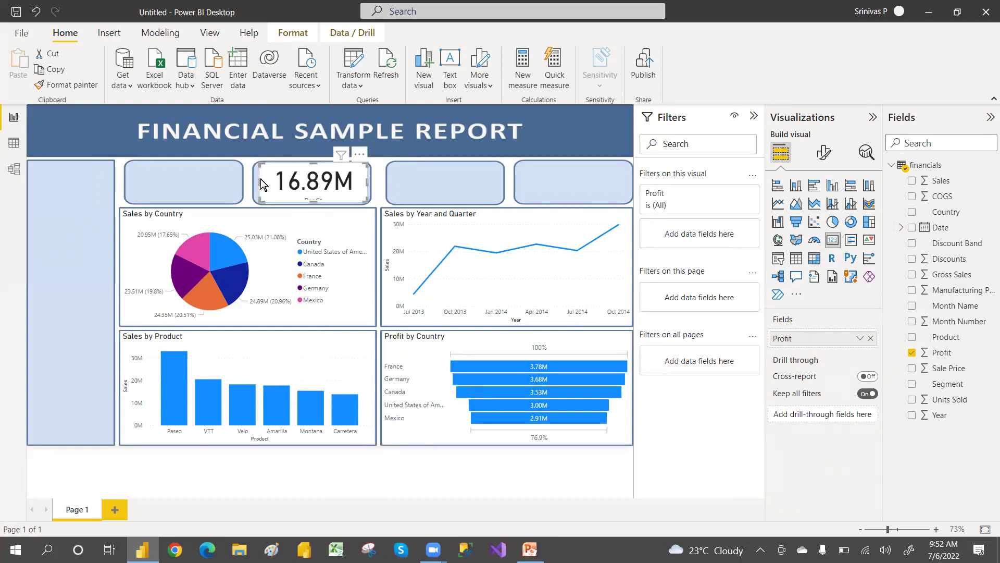
left_click_drag(260, 179, 255, 179)
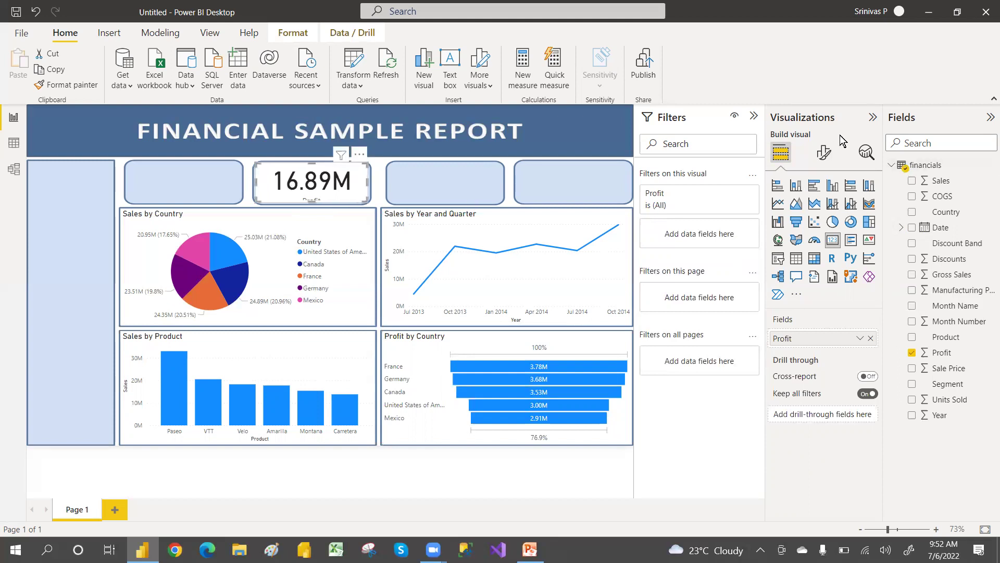
Set the Profit card's callout value font size to 25
left_click(826, 152)
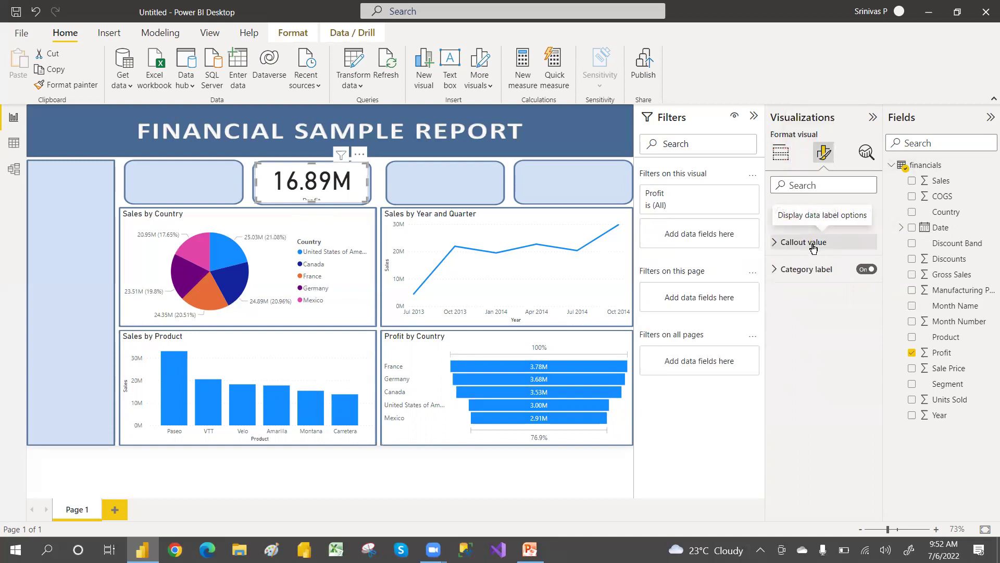
left_click(835, 253)
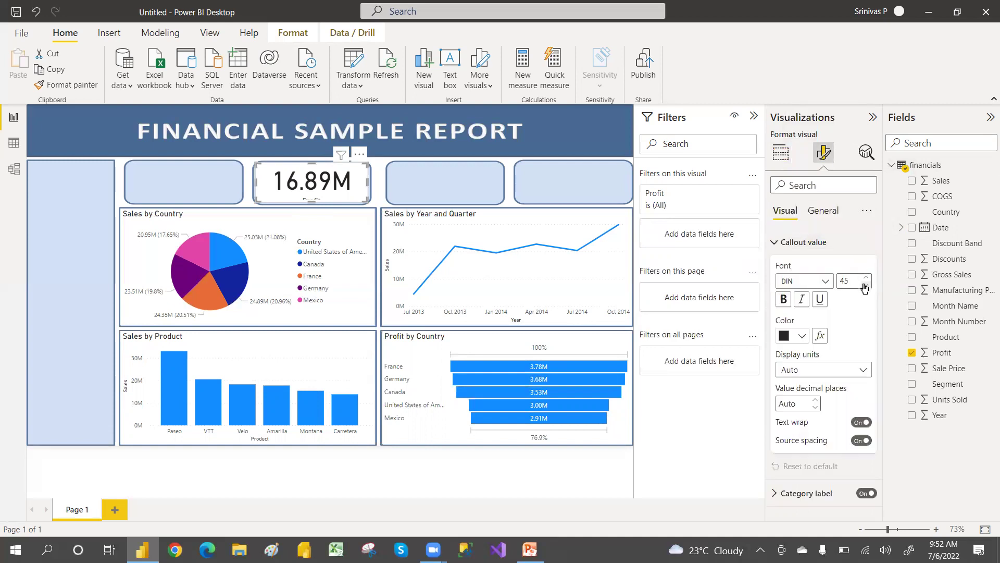
left_click(865, 285)
left_click(865, 285)
double_click(849, 280)
type("2")
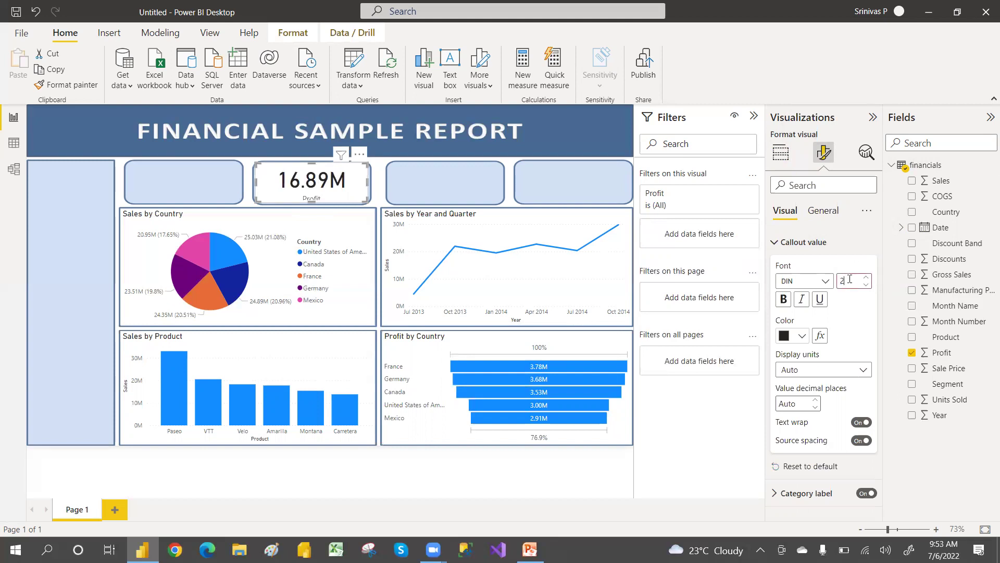
type("5")
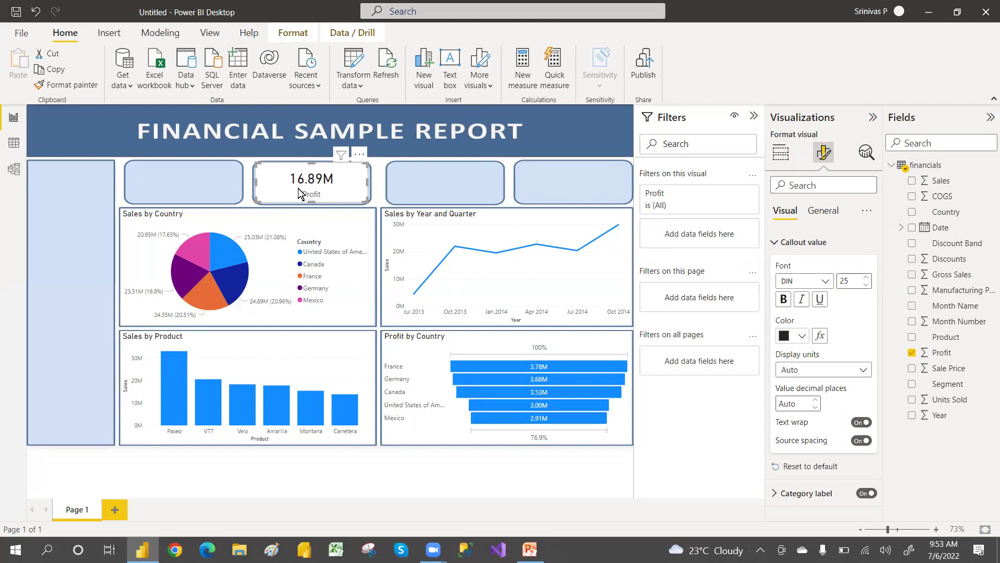
Duplicate the Profit card twice, placing the copies in the first and third KPI boxes
key("ctrl+c")
key("ctrl+v")
left_click_drag(279, 187, 154, 183)
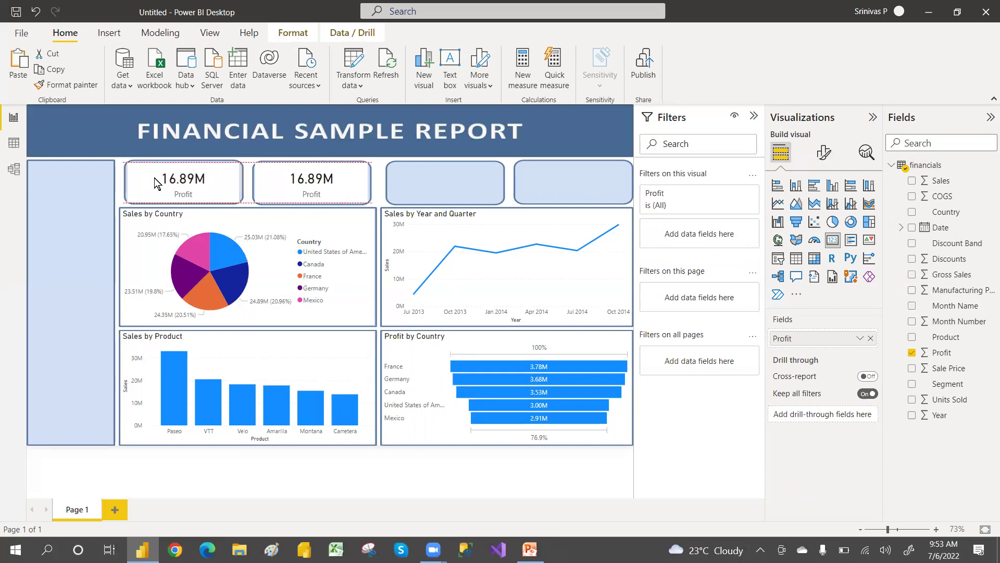
left_click(344, 179)
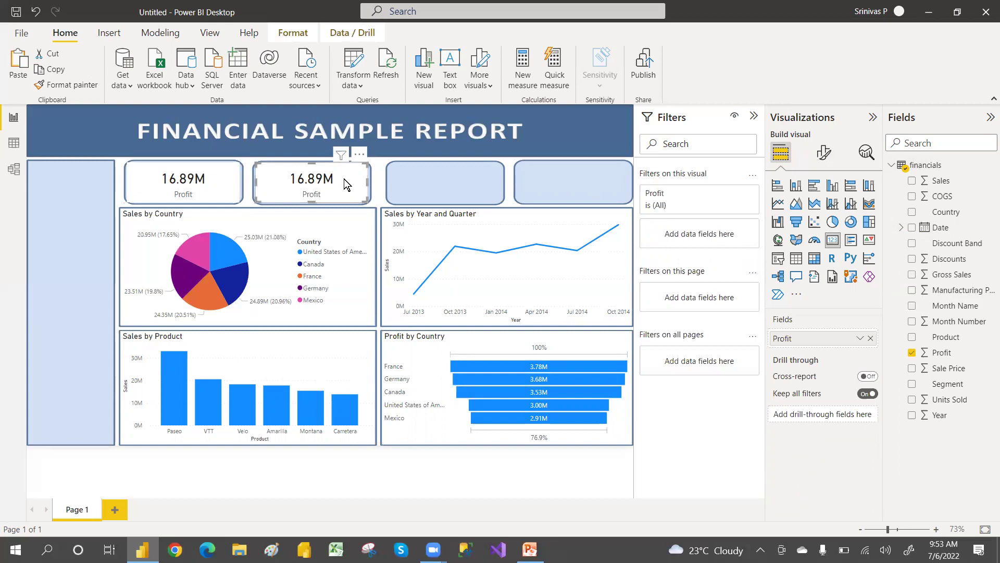
key("ctrl+v")
left_click_drag(343, 179, 473, 175)
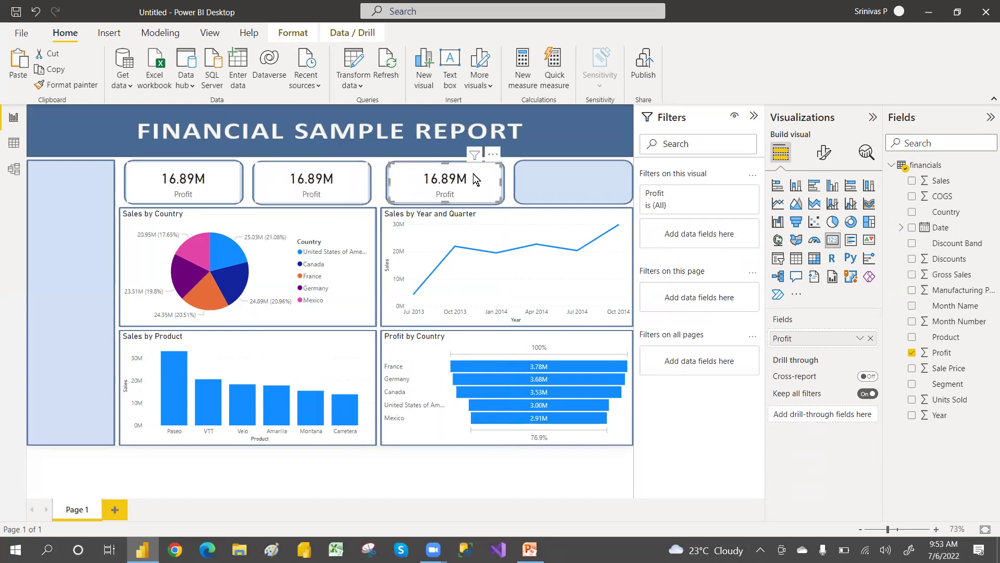
Place another copy of the Profit card in the fourth KPI box and nudge it slightly left within the border
left_click(366, 195)
key("ctrl+v")
mouse_move(550, 183)
left_mouse_down()
mouse_move(599, 190)
mouse_move(563, 186)
left_mouse_up()
key("Left")
key("Left")
key("Left")
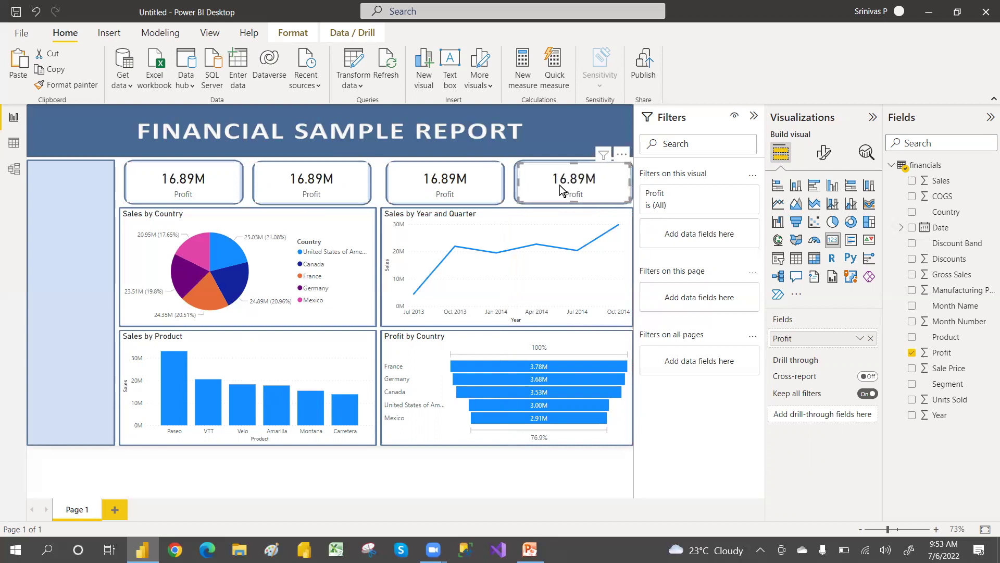
left_click(517, 242)
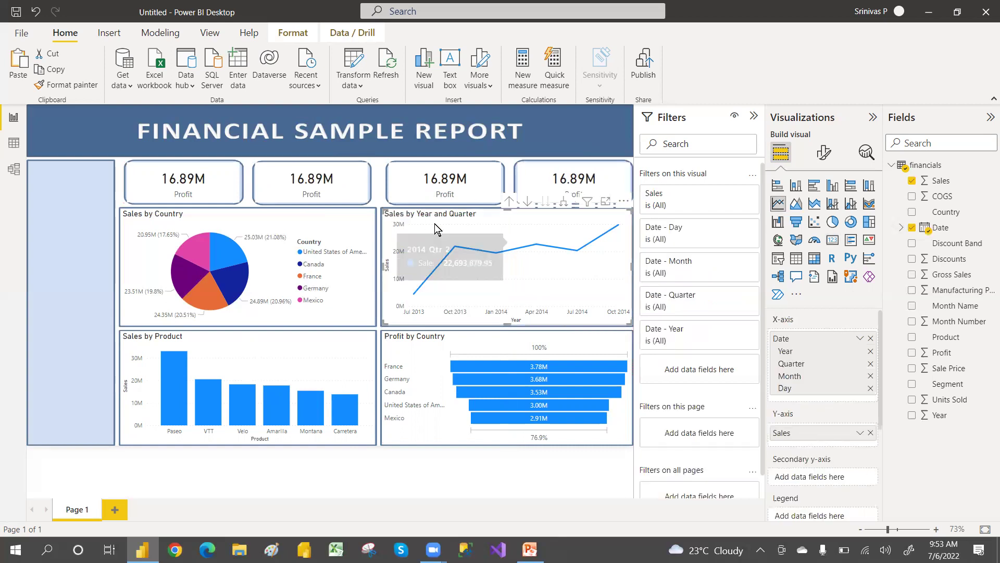
Replace the Profit field with Sales in the first KPI card
left_click(127, 189)
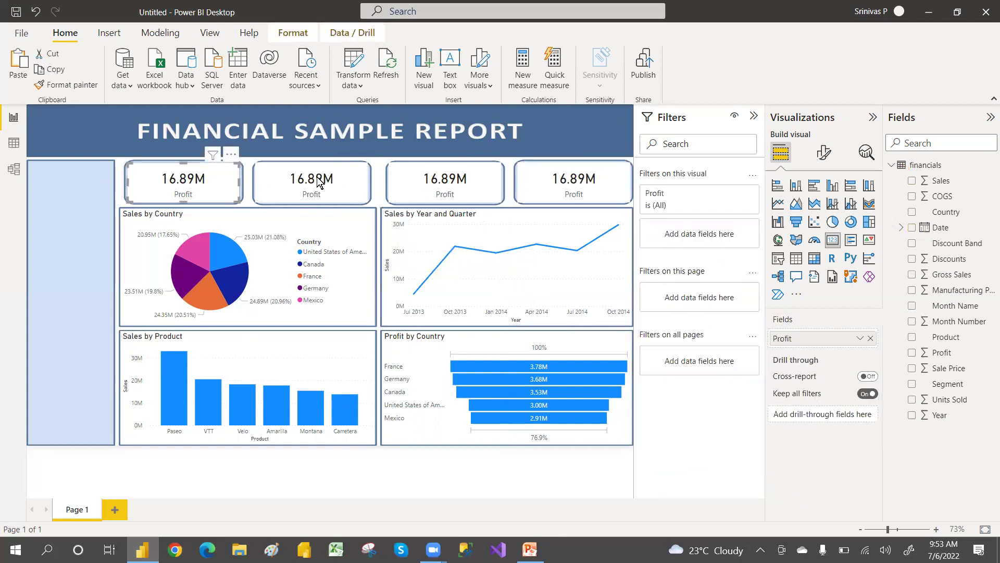
left_click(871, 338)
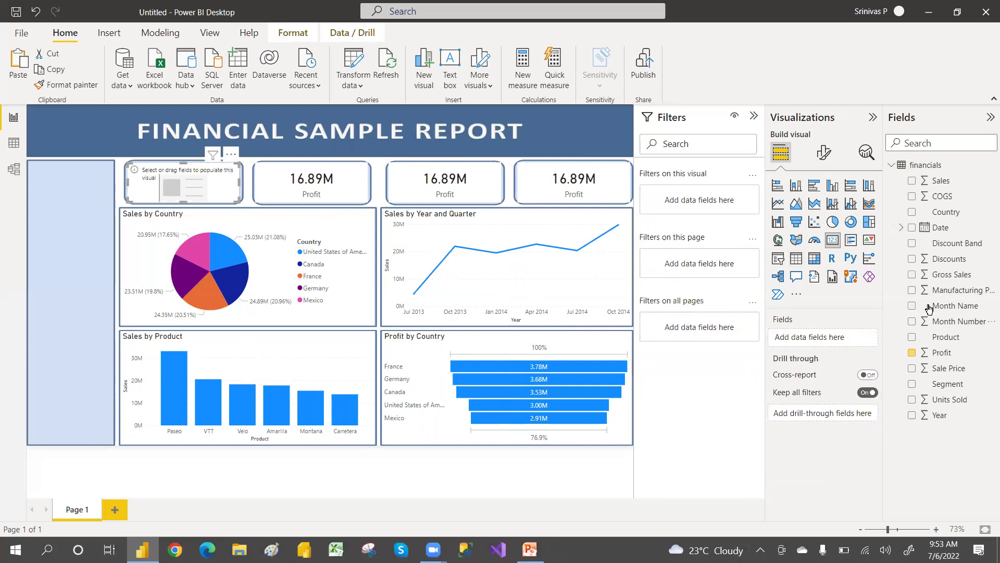
left_click(913, 181)
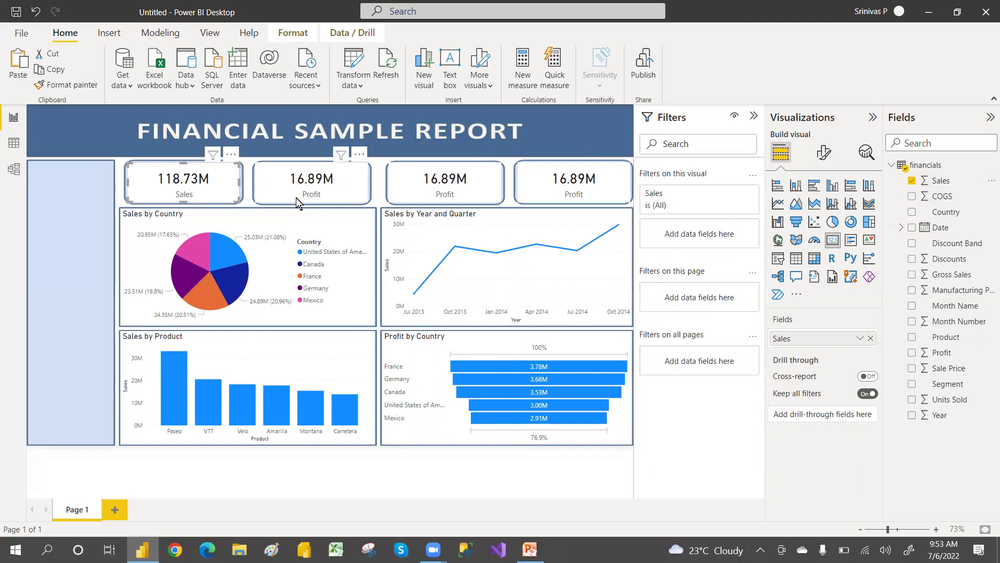
left_click(113, 154)
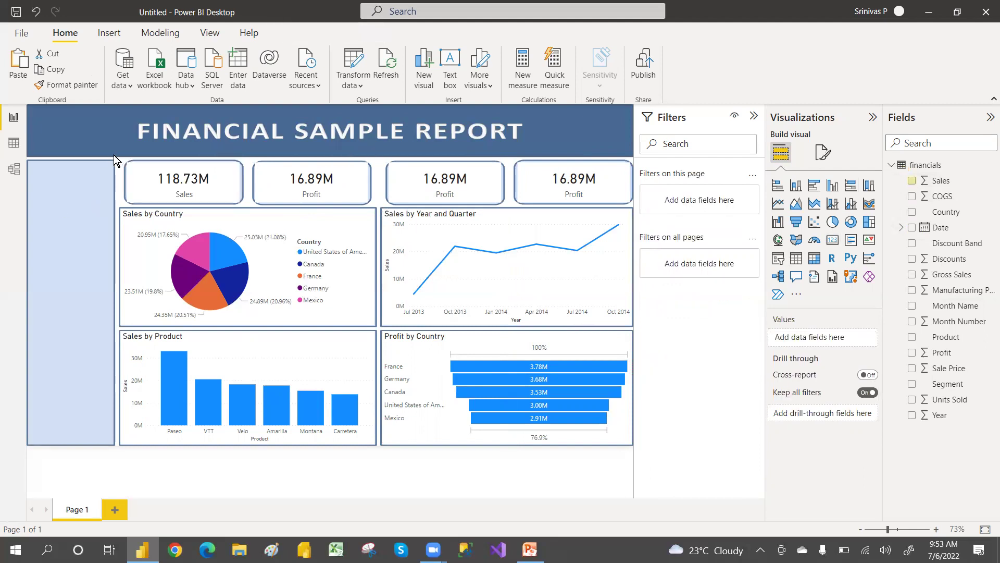
Replace the Profit field with Units Sold in the third KPI card
left_click(438, 184)
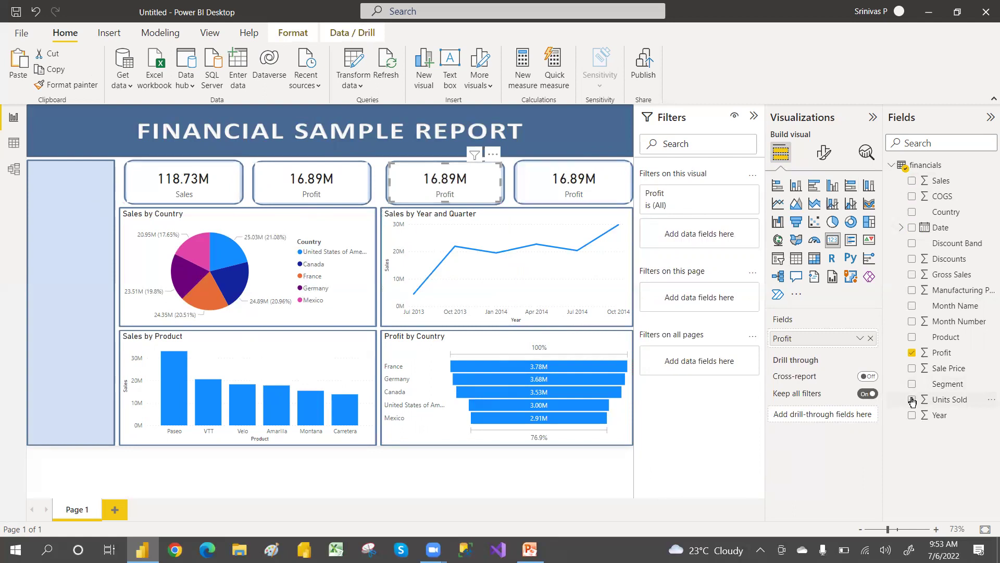
left_click(870, 338)
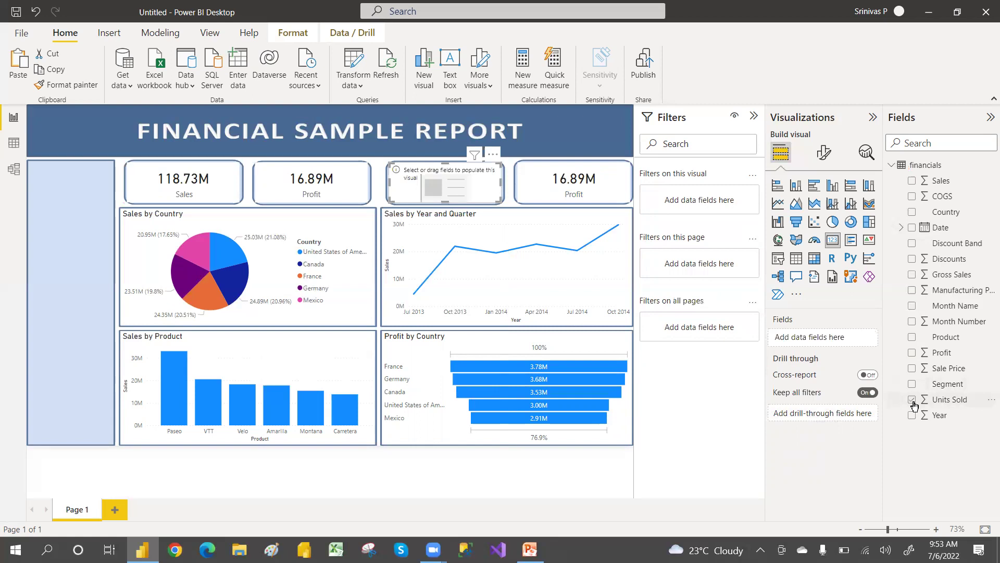
left_click(912, 399)
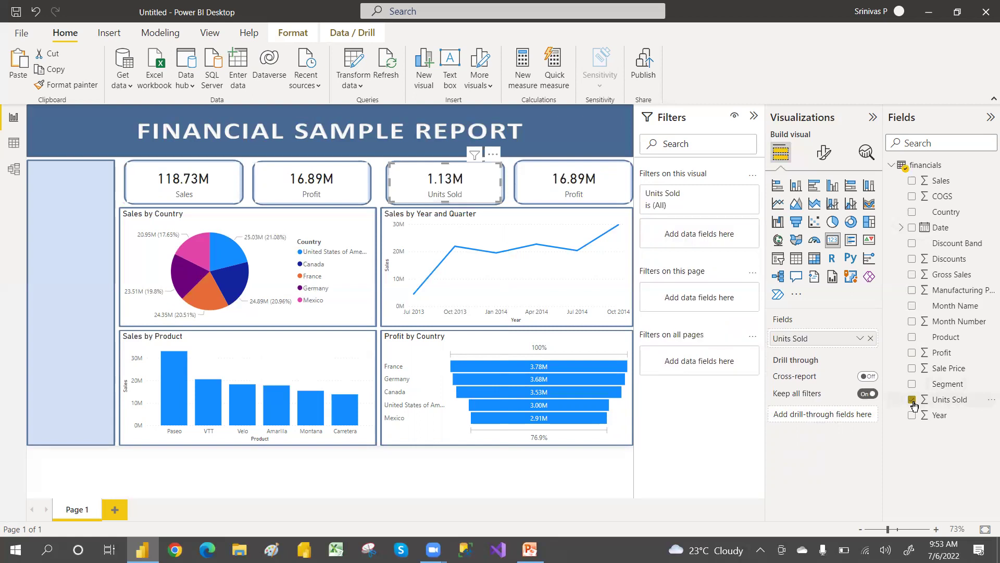
Replace the Profit field with Sale Price in the fourth KPI card, and leave the card deselected
left_click(566, 199)
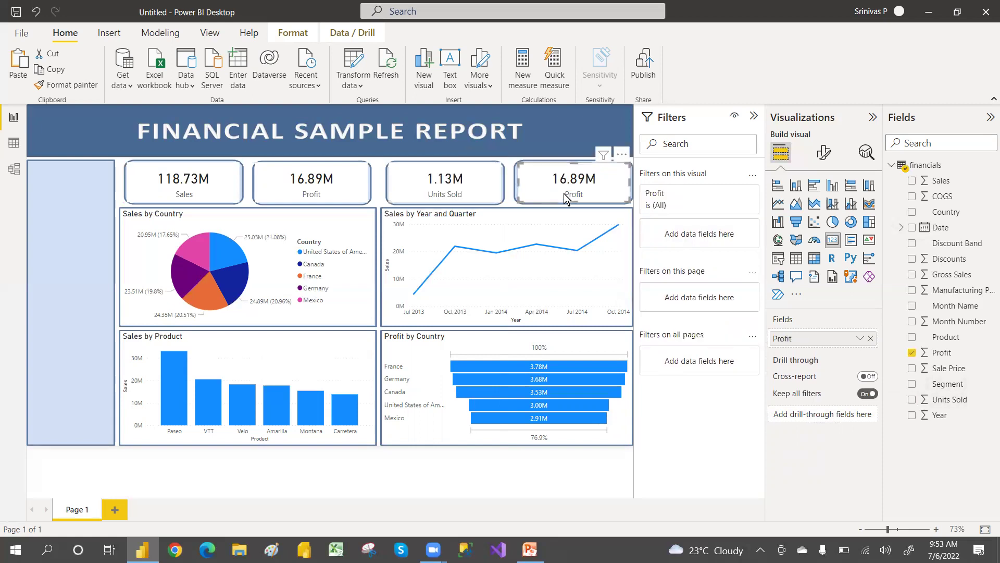
left_click(911, 355)
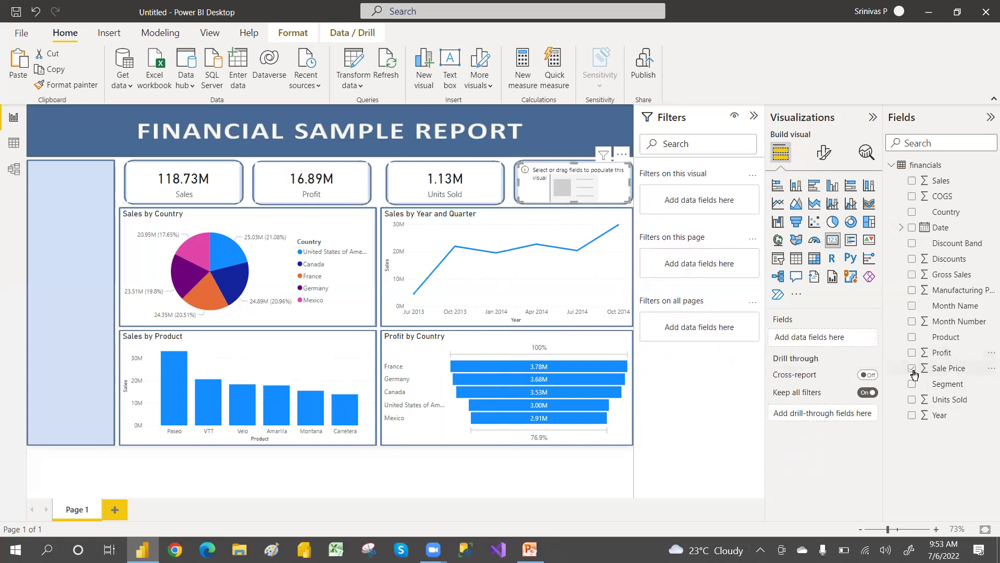
left_click(912, 369)
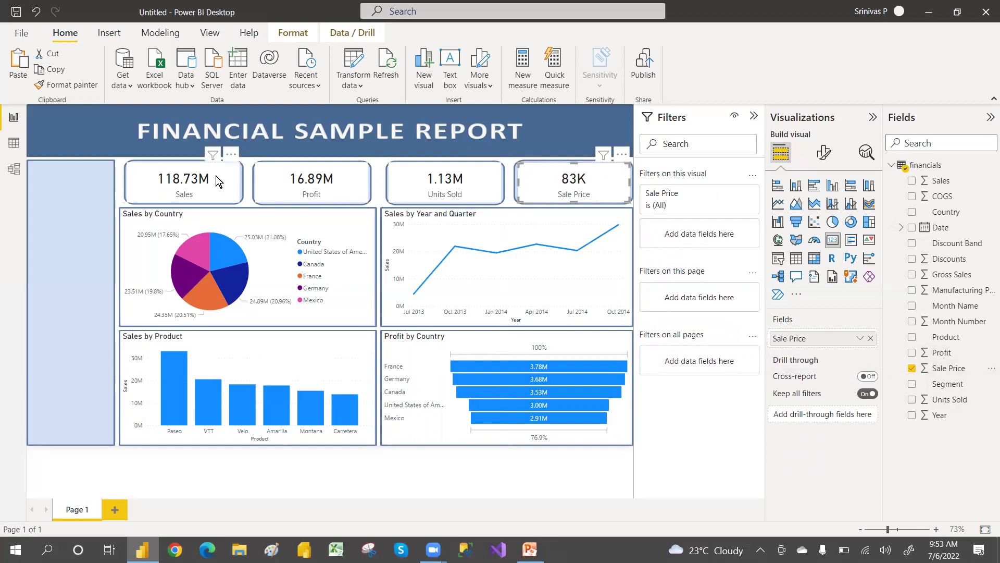
left_click(247, 154)
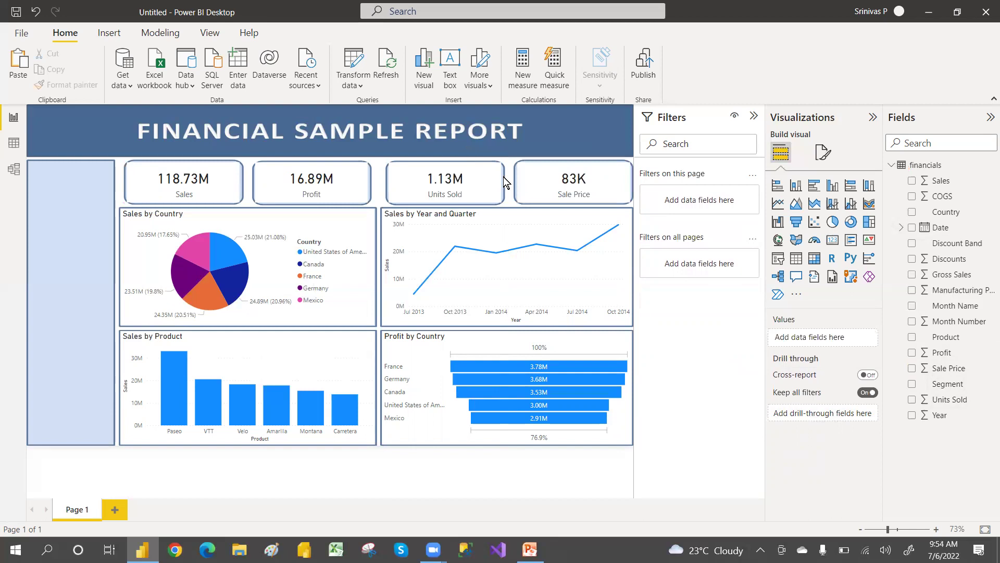
left_click(528, 199)
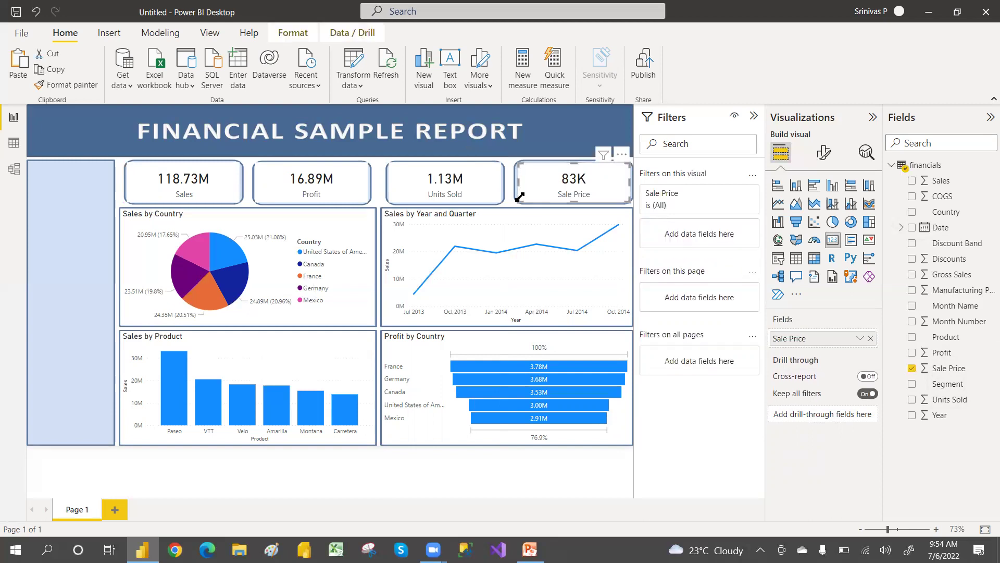
left_click(54, 217)
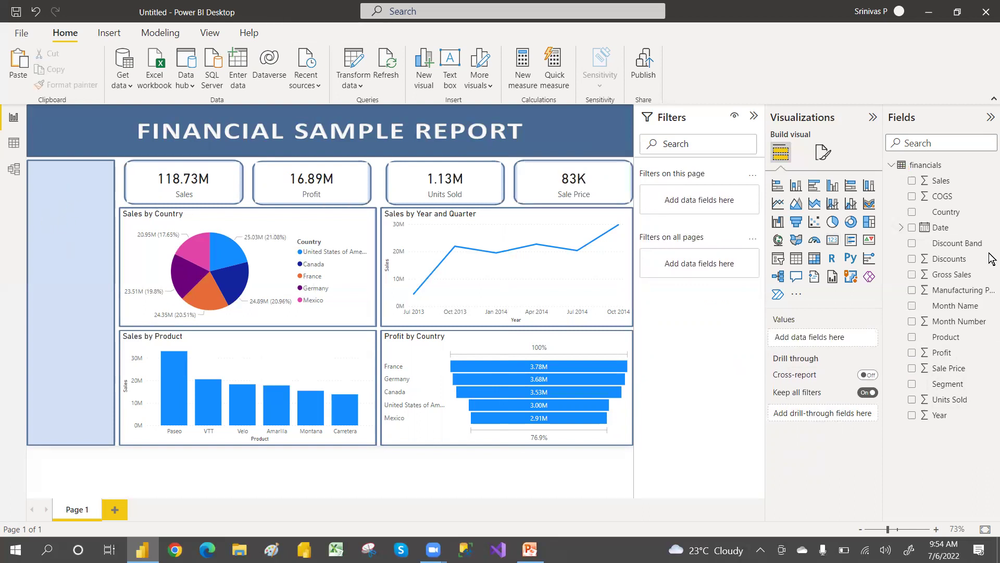
Create a Country slicer and resize it to a narrow vertical list within the upper part of the left side panel
left_click(912, 213)
left_click(778, 258)
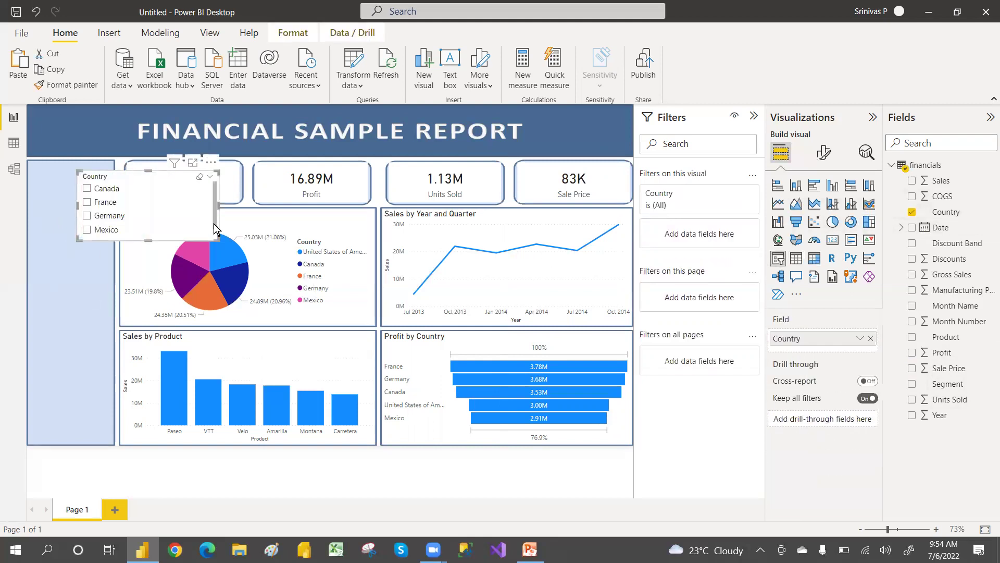
left_click_drag(214, 235, 31, 301)
left_click_drag(113, 305, 105, 293)
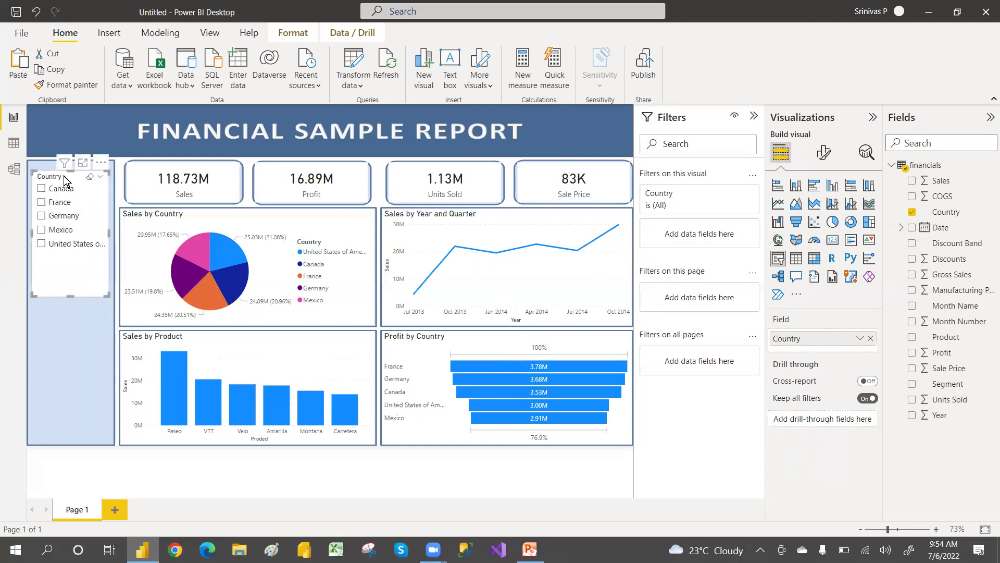
Nudge the Country slicer up to the top of the left side panel and fine-tune its lower corners to fit the panel's width
key("Up")
key("Up")
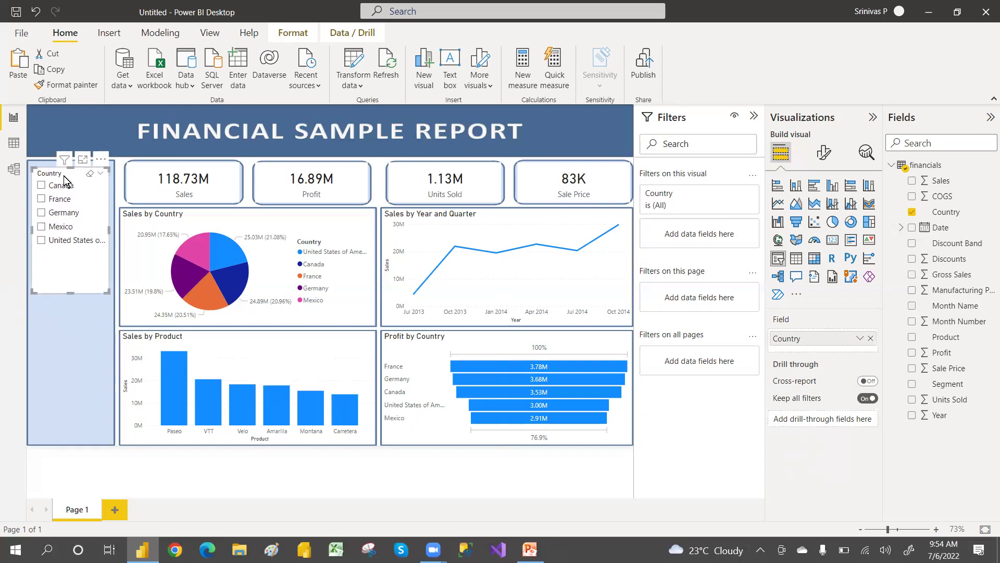
key("Up")
key("Up")
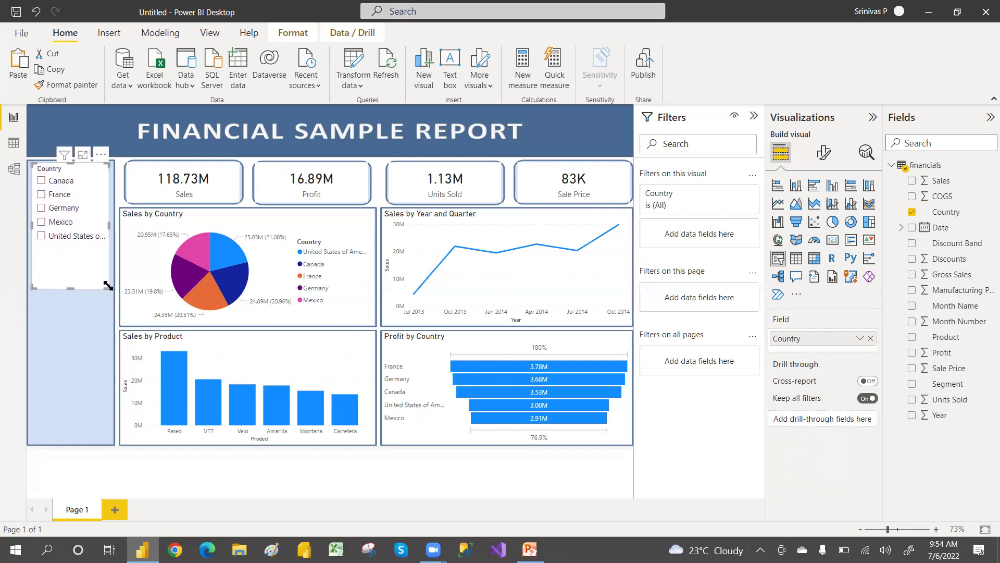
left_click_drag(111, 286, 110, 289)
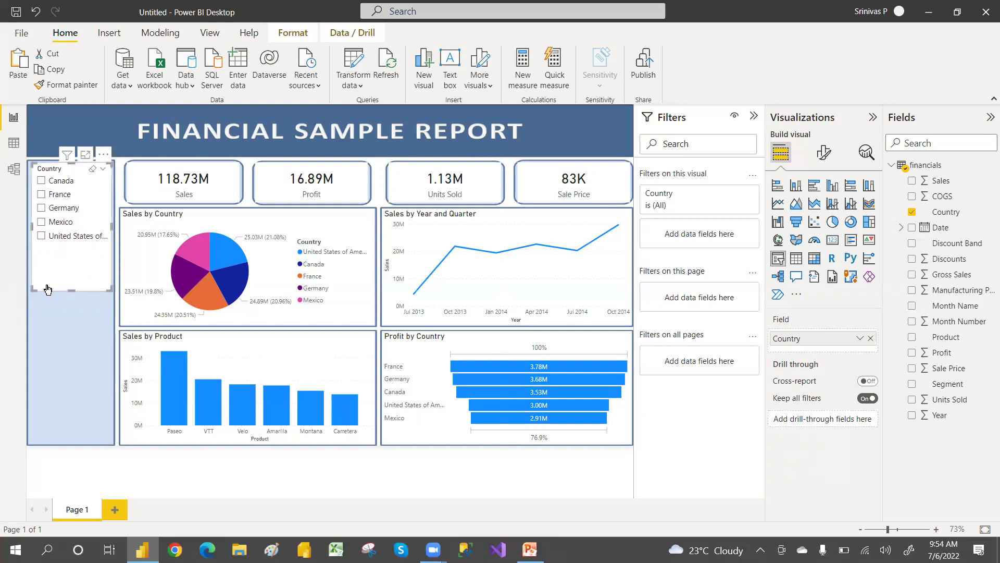
left_click_drag(33, 290, 33, 292)
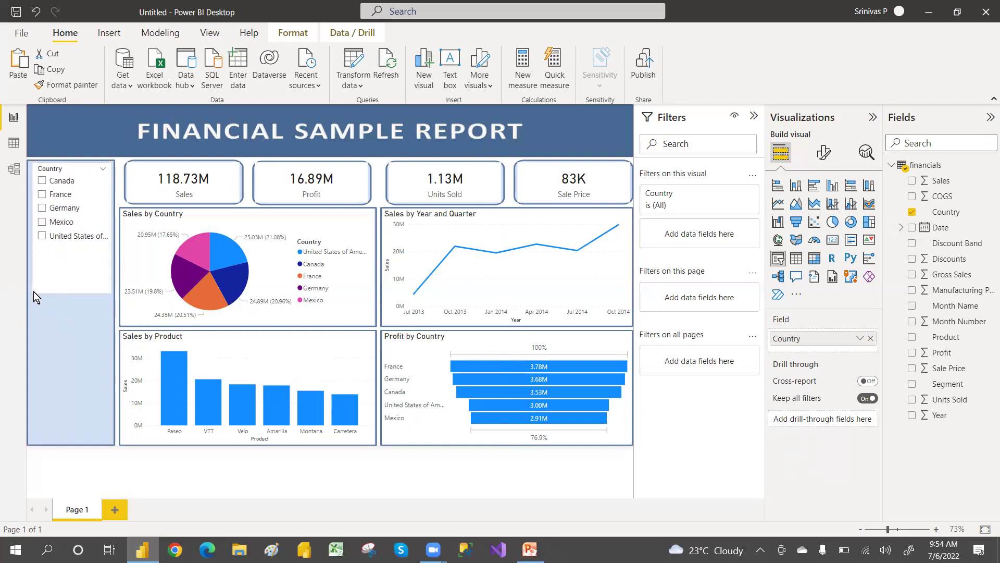
Shorten the Country slicer from below so it ends just under its last country, and leave it deselected
left_click(70, 308)
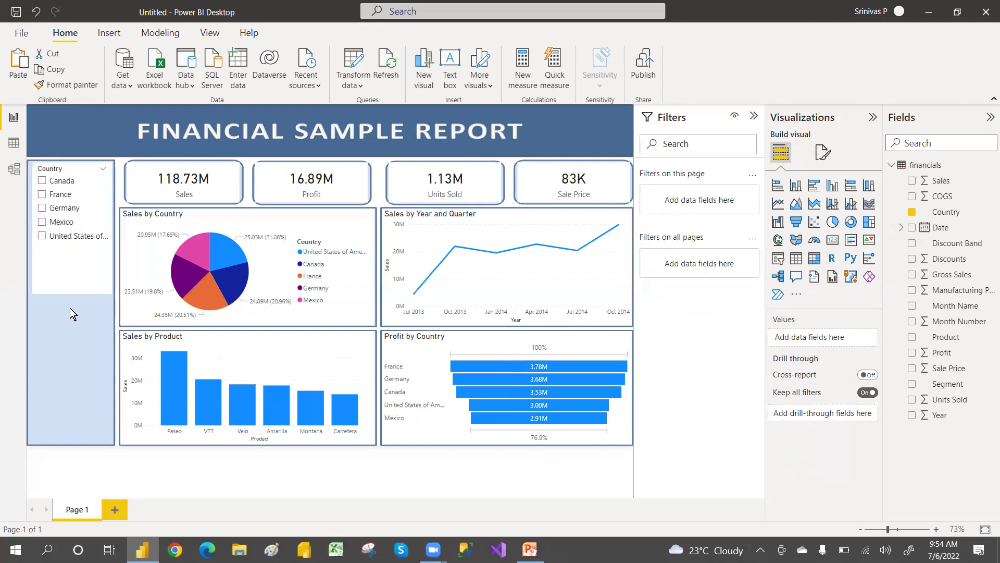
left_click(75, 271)
left_click_drag(71, 292, 65, 259)
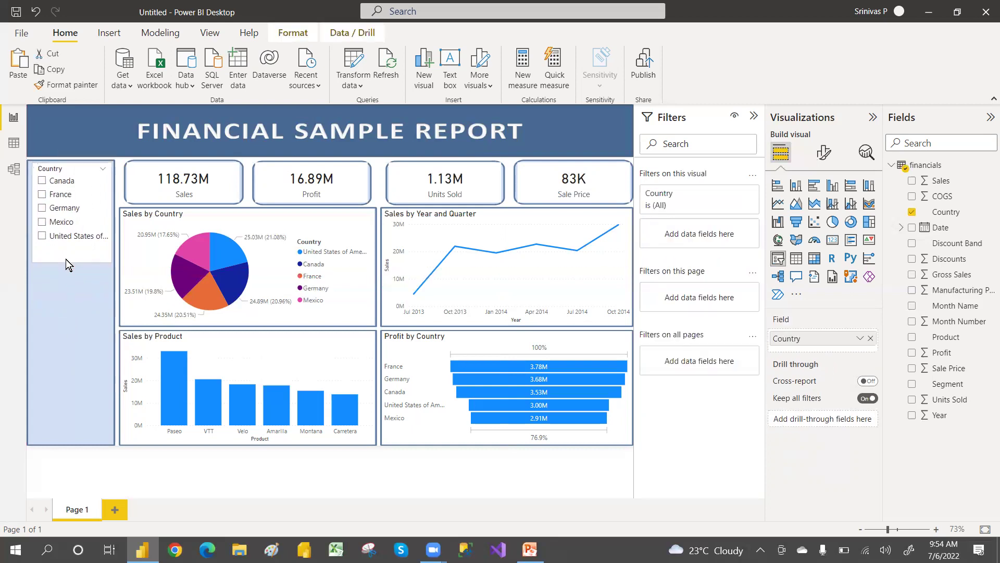
left_click(64, 312)
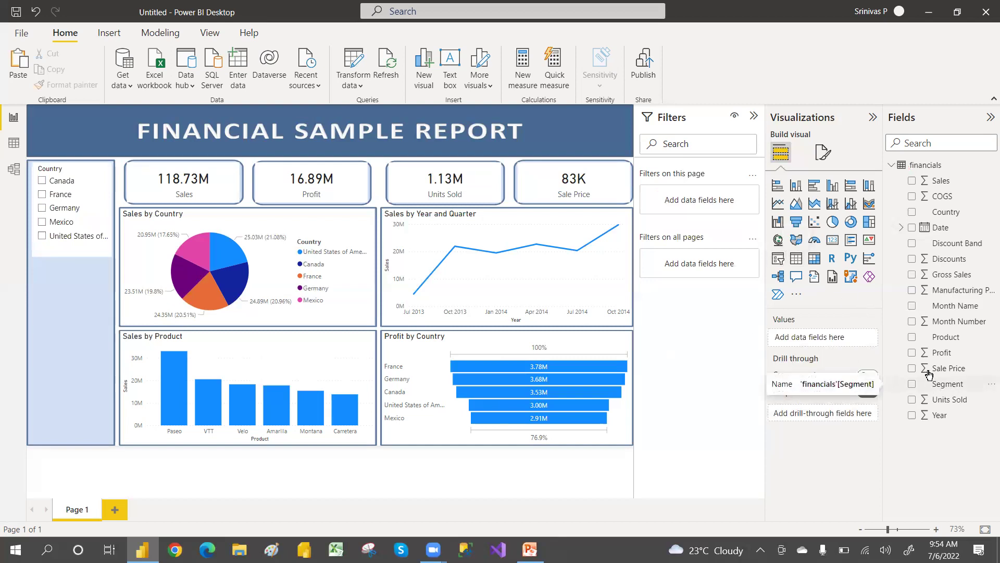
Create a Product slicer directly below the Country slicer and extend it downward until all its products fit
left_click(912, 338)
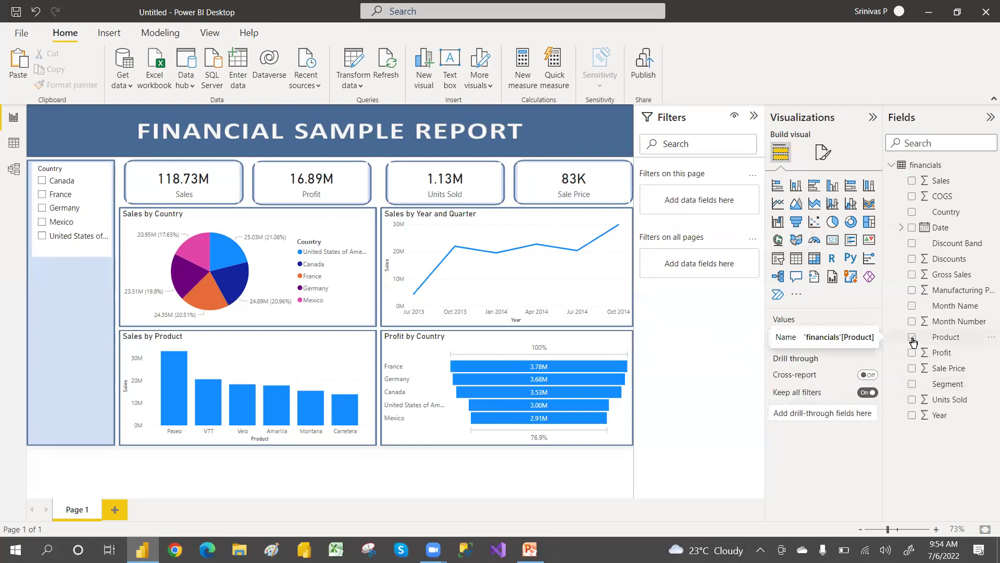
left_click(778, 257)
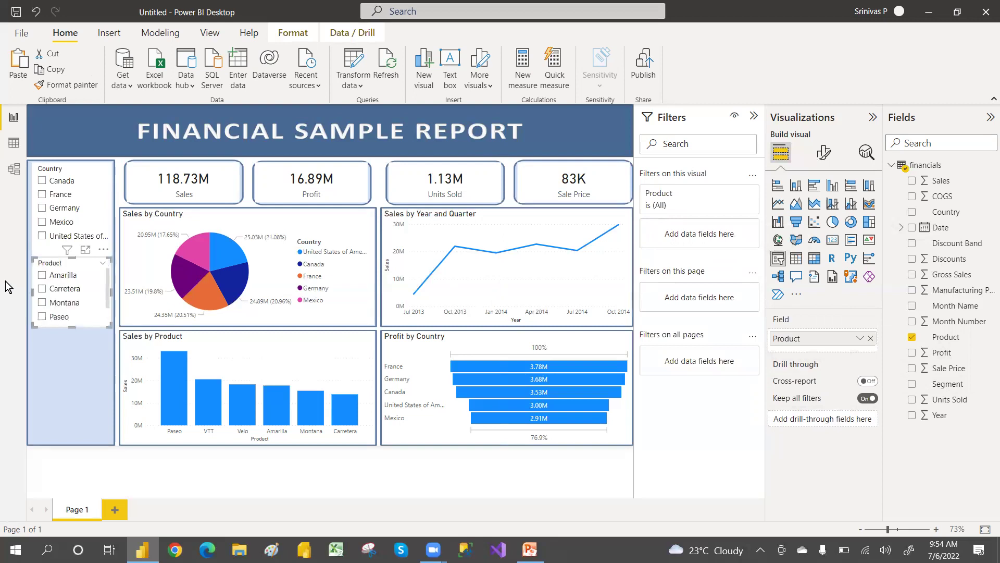
left_click_drag(108, 327, 107, 359)
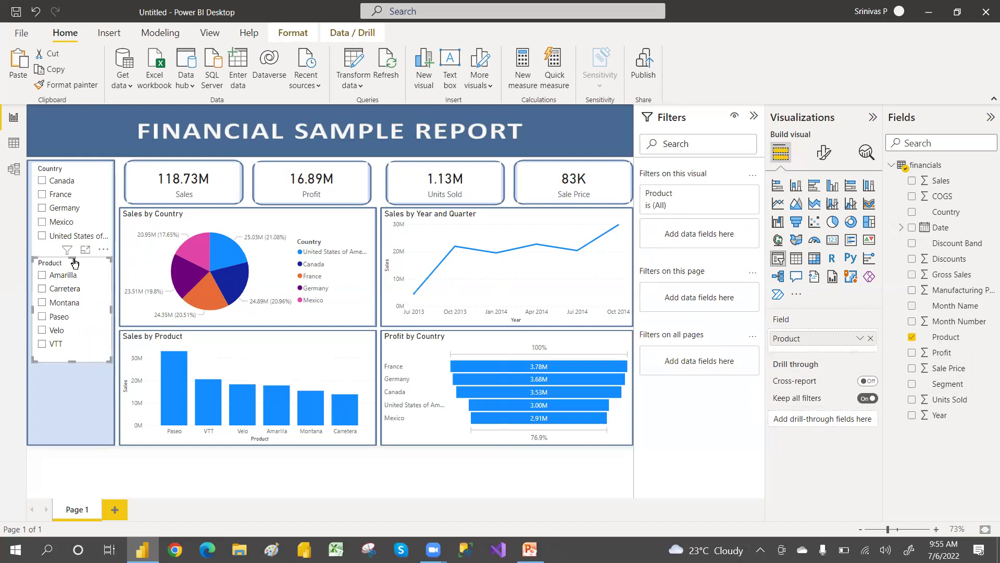
left_click(70, 426)
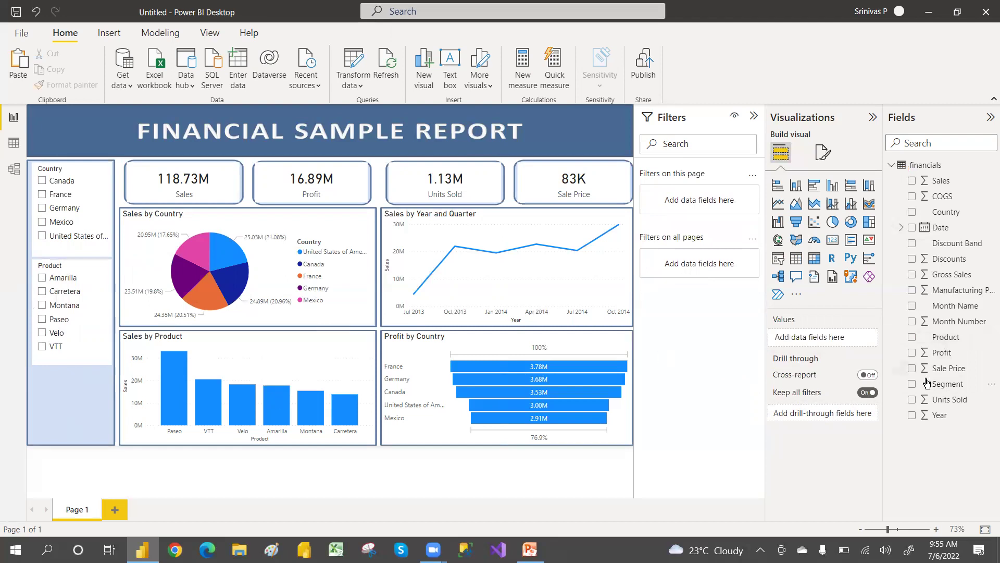
Create a Year slicer in the remaining space below the Product slicer and set its style to List
left_click(912, 415)
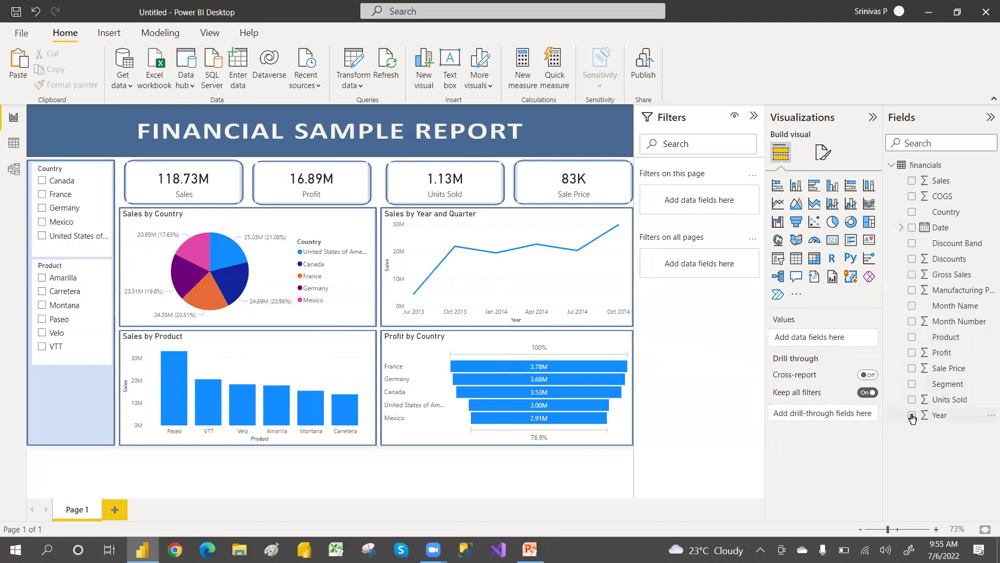
left_click(777, 259)
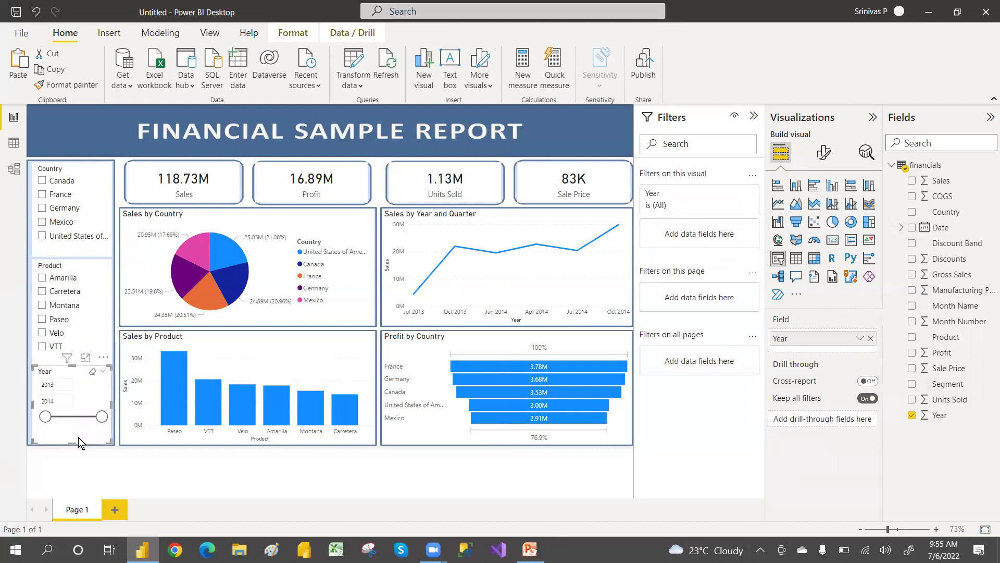
left_click(103, 370)
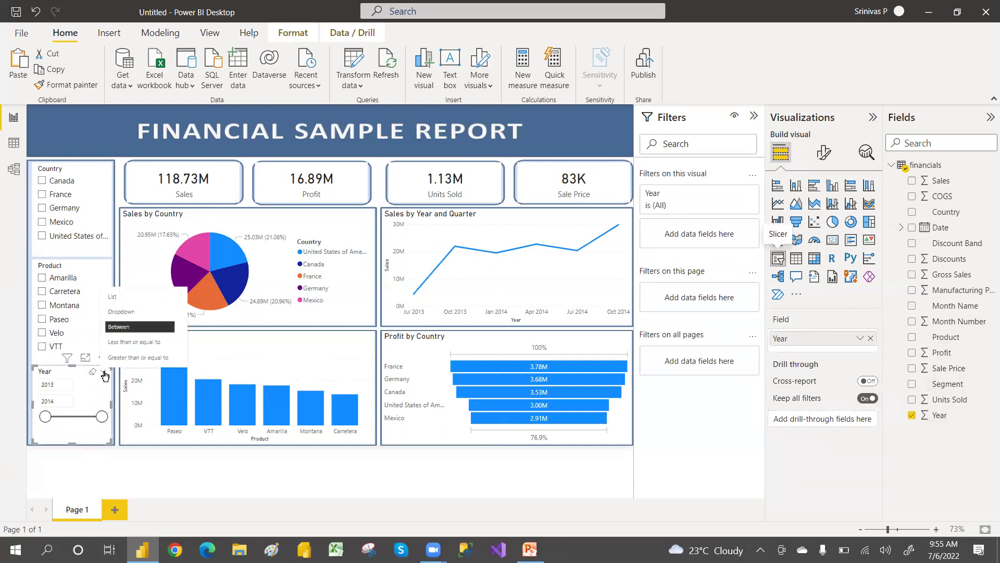
left_click(112, 296)
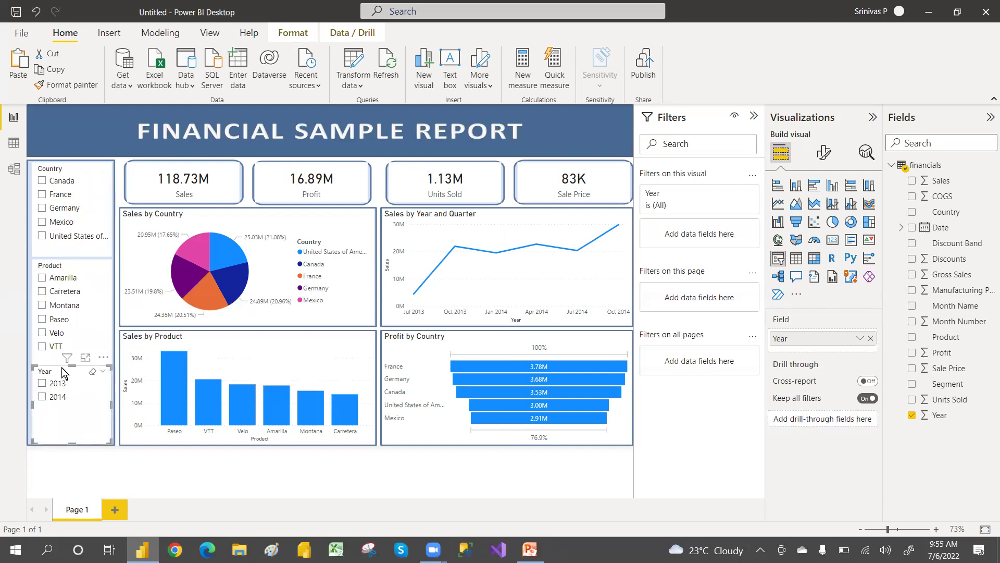
Lower the Year slicer's top edge slightly to leave a gap below the Product slicer, and leave all visuals deselected
mouse_move(73, 365)
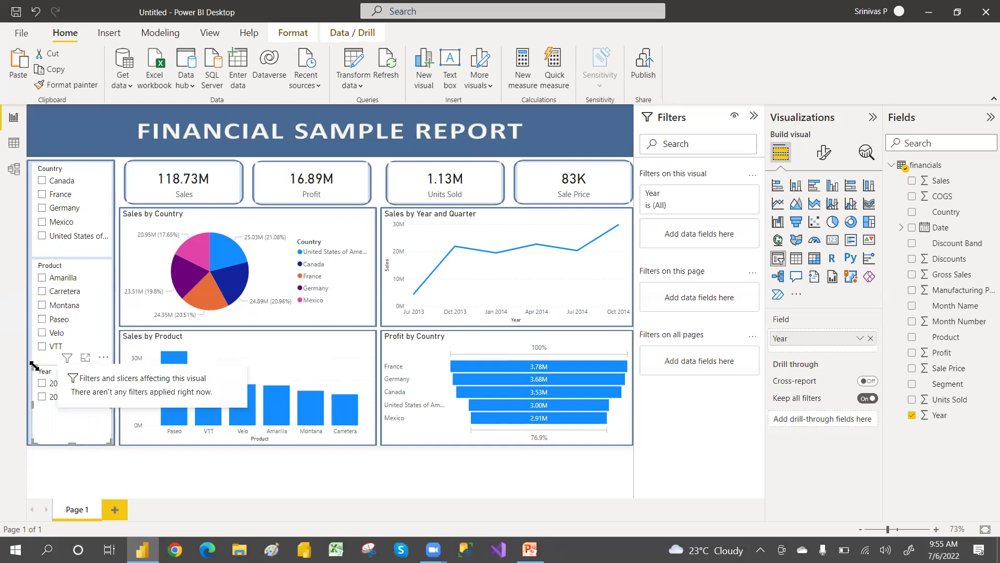
left_click_drag(33, 366, 32, 371)
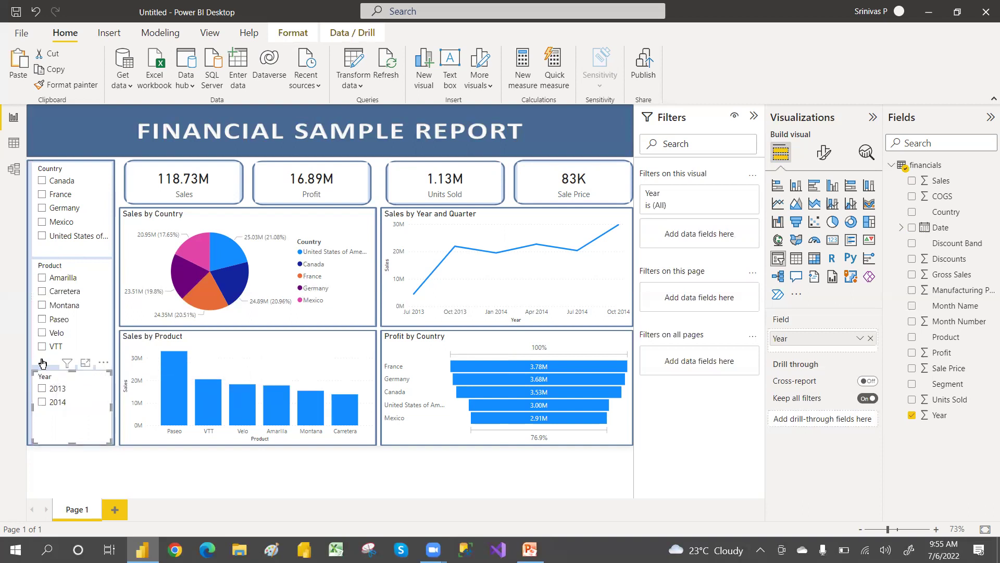
left_click(109, 267)
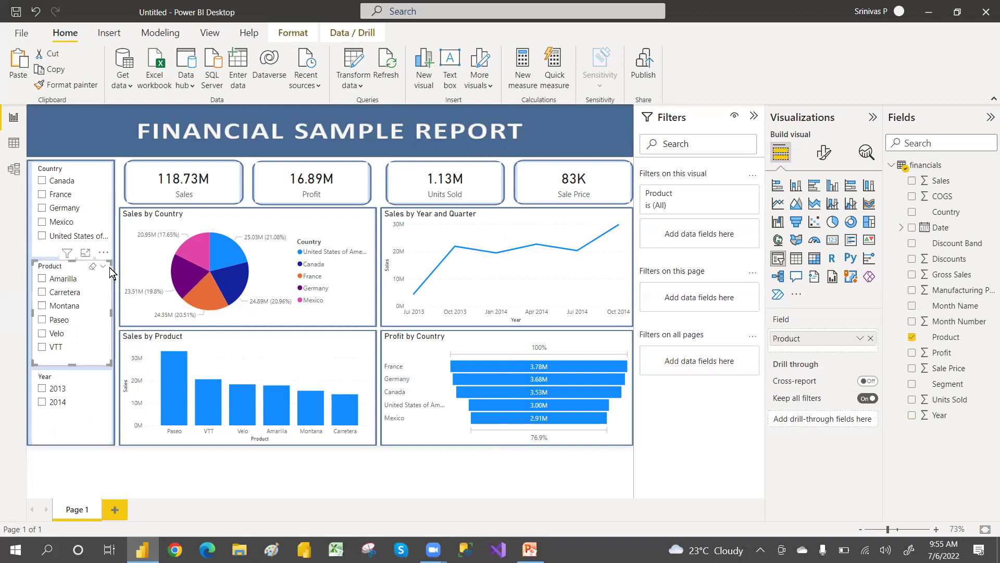
left_click(212, 469)
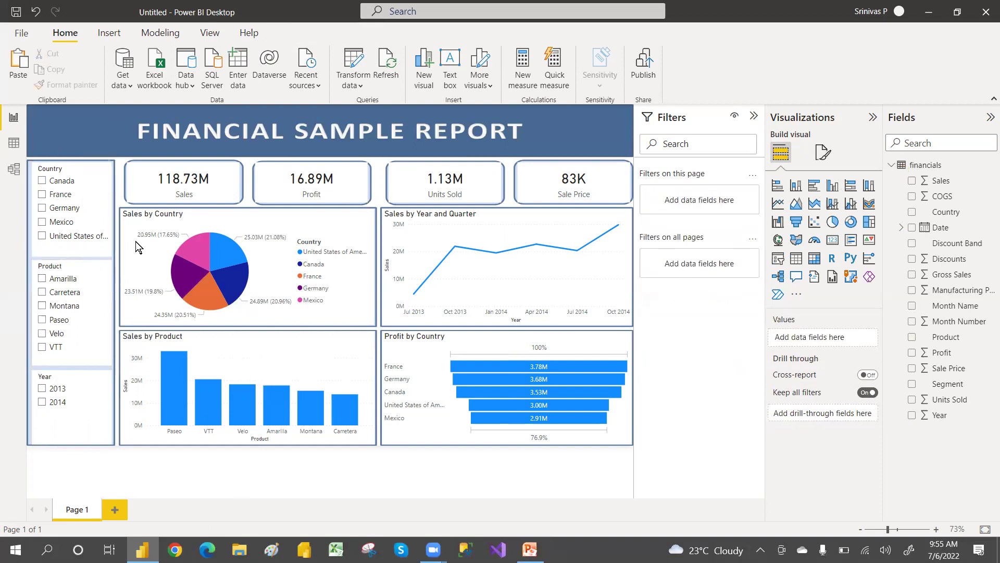